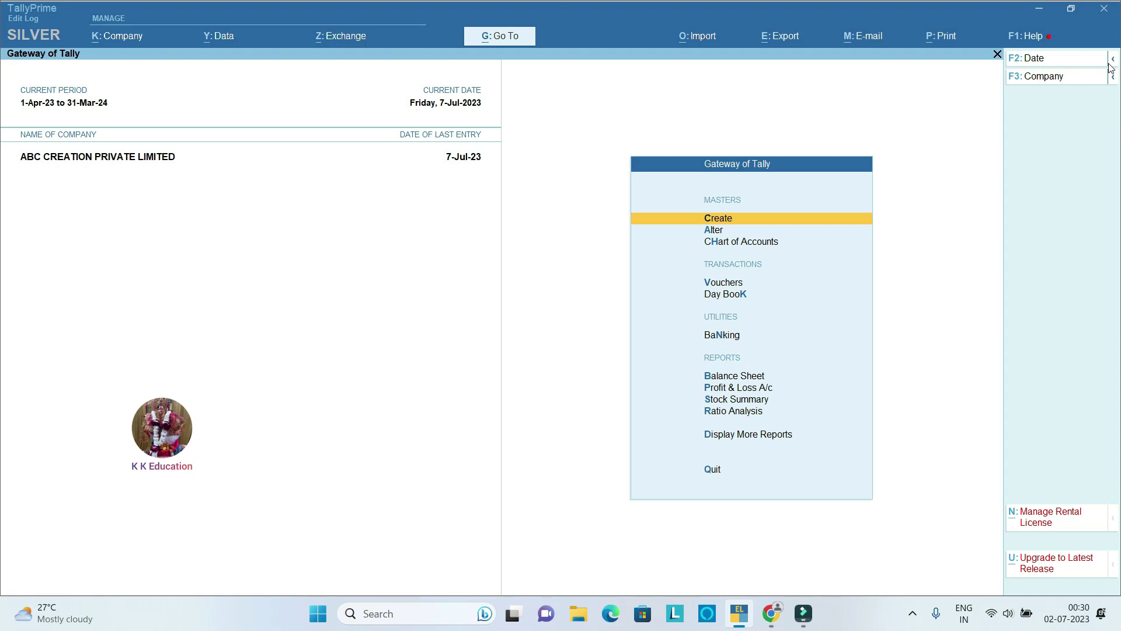
Step: Open a new ledger creation form from the Gateway's Create menu
{"action": "key", "text": "Down"}
{"action": "key", "text": "Up"}
{"action": "key", "text": "Down"}
{"action": "key", "text": "Up"}
{"action": "key", "text": "Return"}
{"action": "key", "text": "Down"}
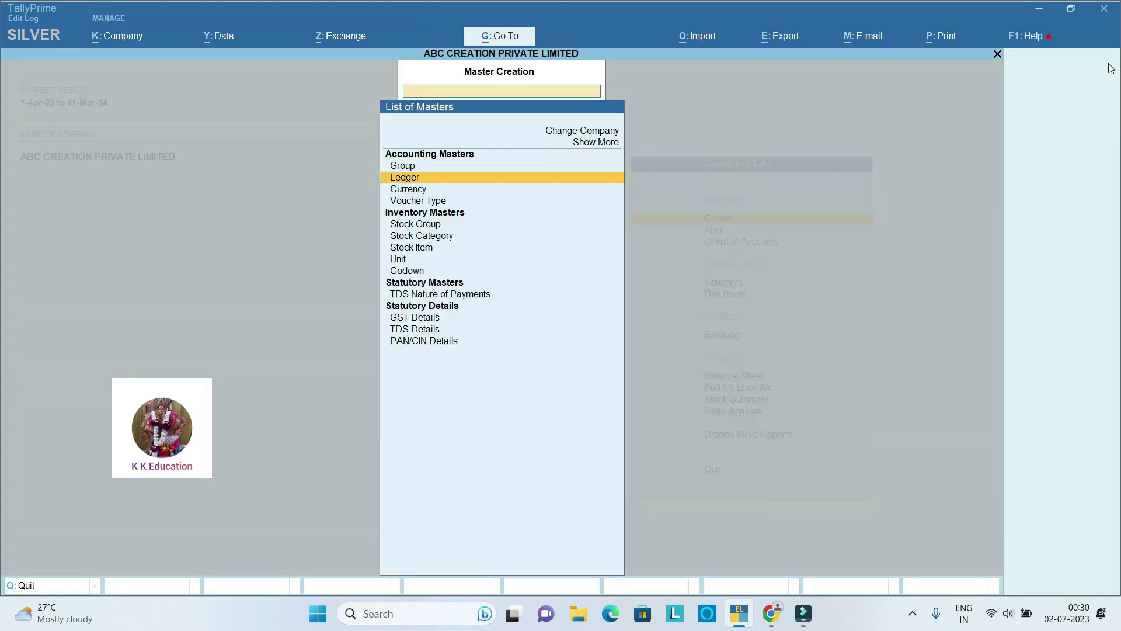
{"action": "key", "text": "Return"}
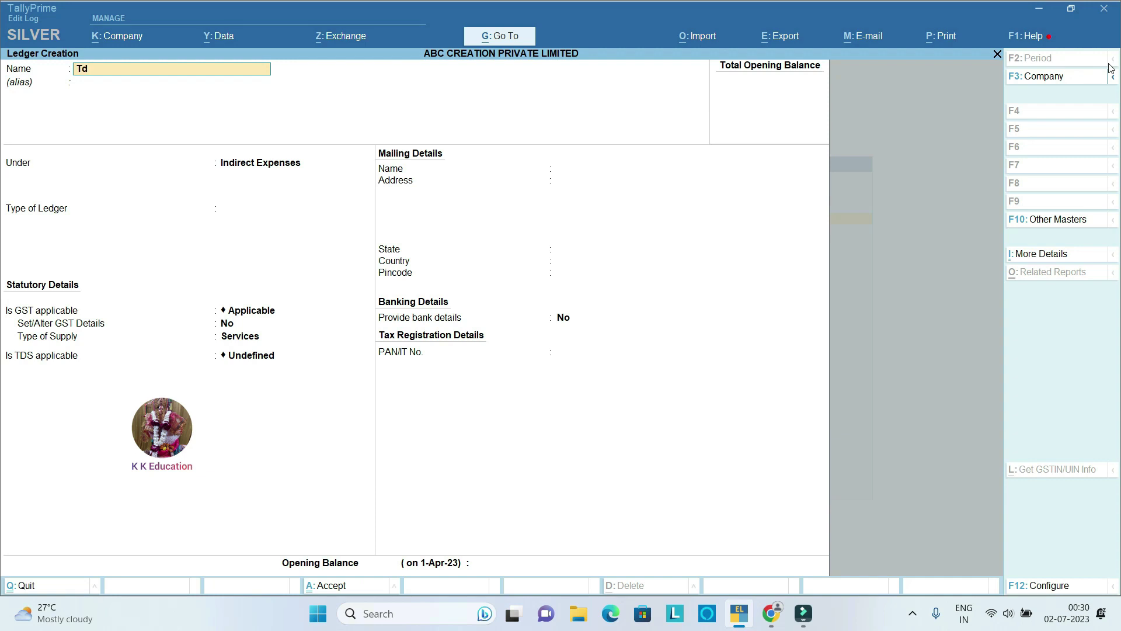
Step: Name the ledger TDS 194J PAYABLE, under Duties & Taxes, with TDS as duty type
{"action": "key", "text": "BackSpace"}
{"action": "key", "text": "BackSpace"}
{"action": "key", "text": "BackSpace"}
{"action": "type", "text": "TDS 194J PAYABLE"}
{"action": "key", "text": "Return"}
{"action": "key", "text": "Return"}
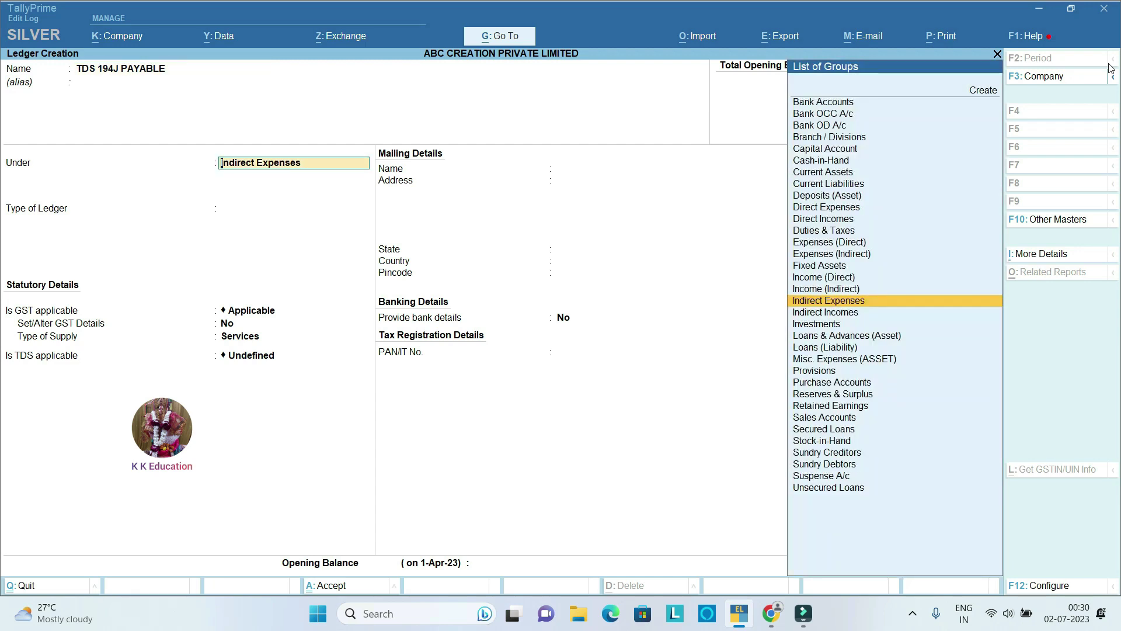
{"action": "type", "text": "dut"}
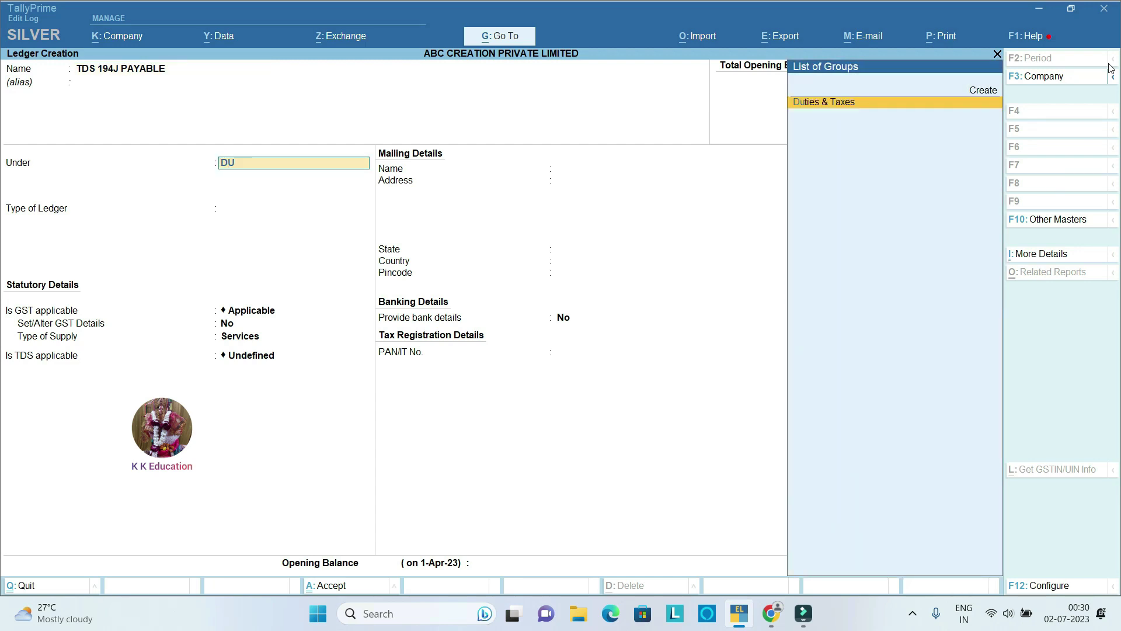
{"action": "key", "text": "Return"}
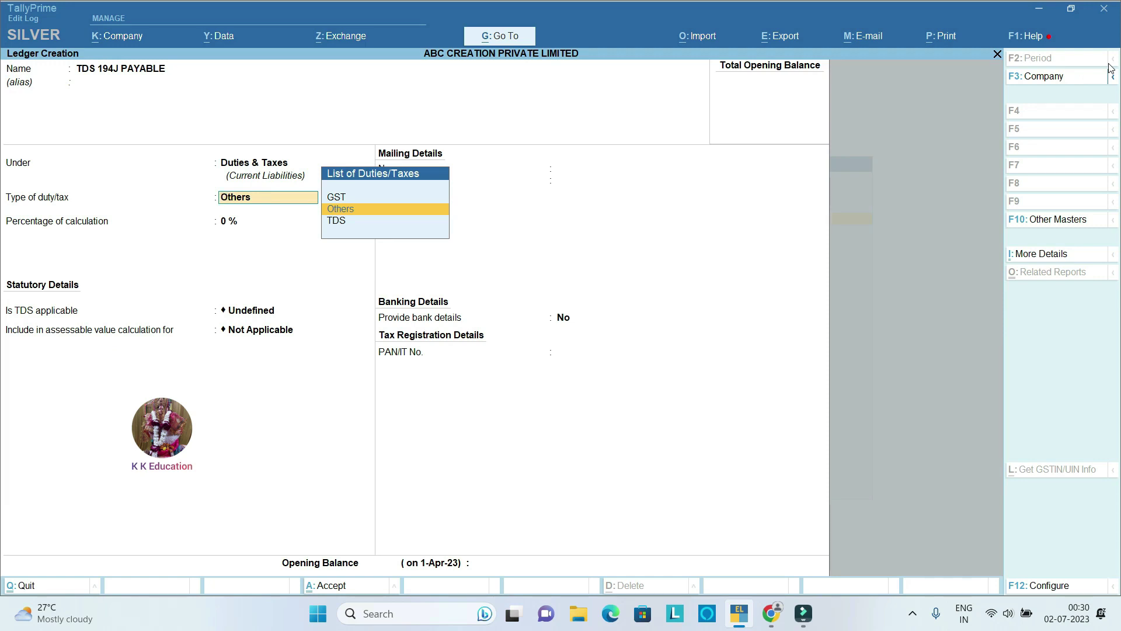
{"action": "key", "text": "Down"}
{"action": "key", "text": "Return"}
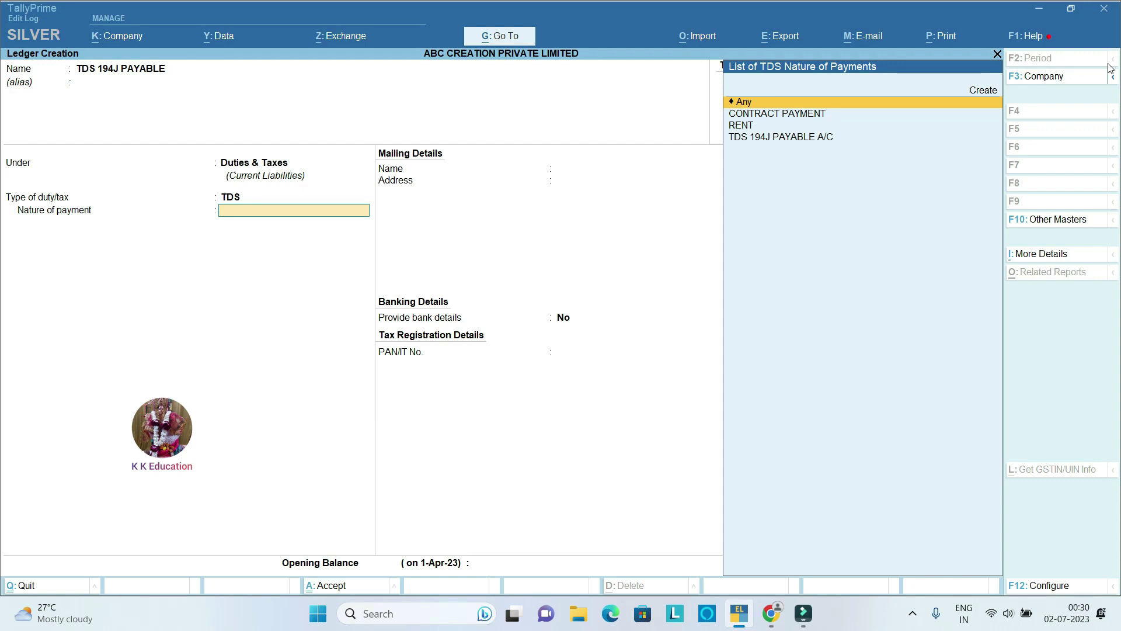
Step: Choose to create a new TDS nature of payment from the list
{"action": "key", "text": "Down"}
{"action": "key", "text": "Down"}
{"action": "key", "text": "Down"}
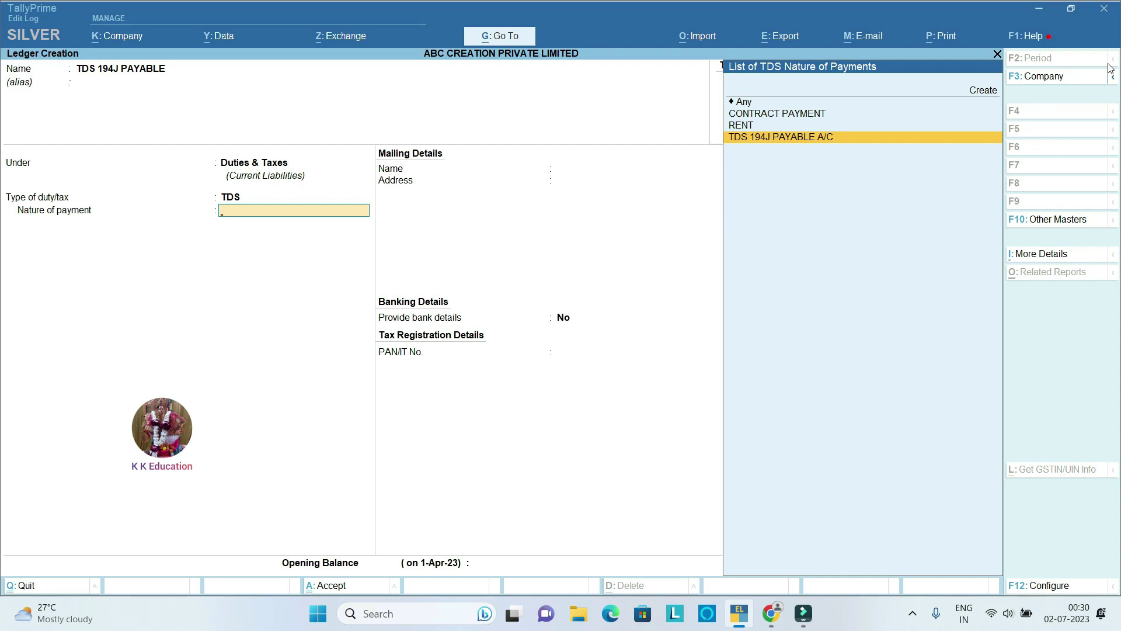
{"action": "key", "text": "Up"}
{"action": "key", "text": "Up"}
{"action": "key", "text": "Up"}
{"action": "key", "text": "Up"}
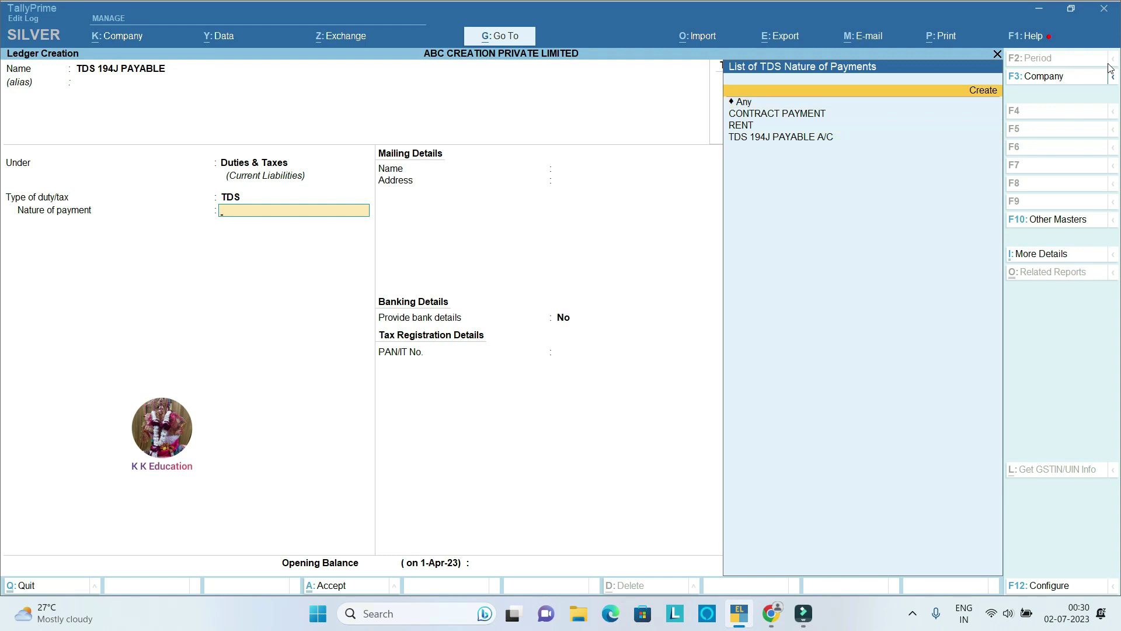
{"action": "key", "text": "Return"}
Step: Name the new nature of payment TDS 194J PROFESSIONAL & TECNICAL FEE
{"action": "type", "text": "194"}
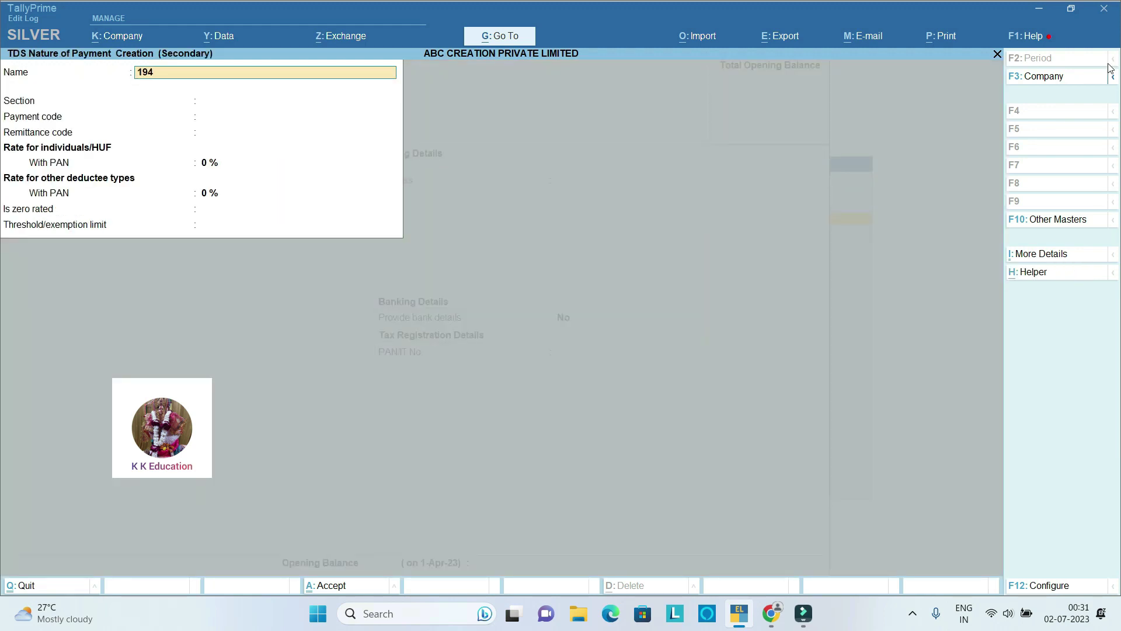
{"action": "key", "text": "BackSpace"}
{"action": "key", "text": "BackSpace"}
{"action": "type", "text": "TDS 194J PROFESSIONAL & TEC"}
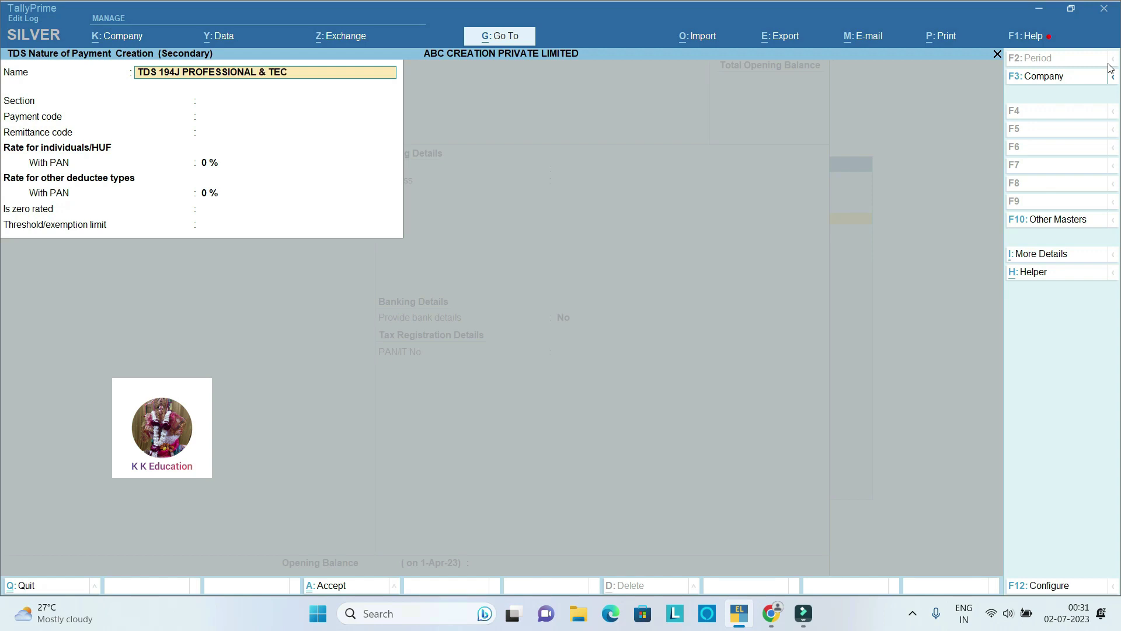
{"action": "type", "text": "NICAL FEE"}
{"action": "key", "text": "Return"}
Step: Set section 194J, payment code 94J, remittance code 194J and both PAN rates to 10%
{"action": "type", "text": "194J"}
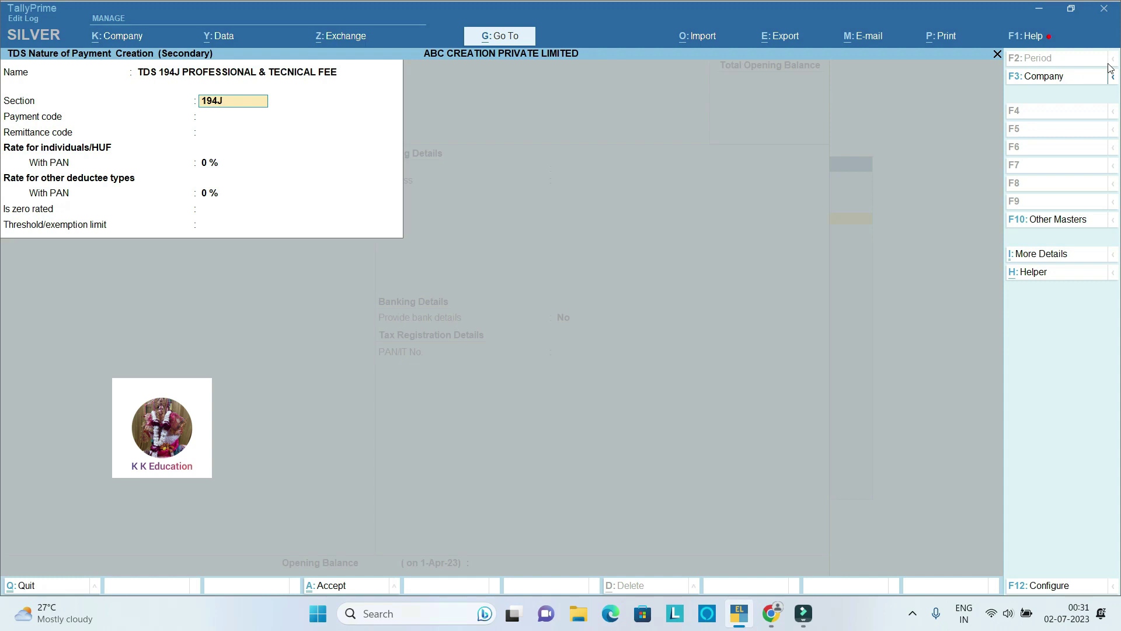
{"action": "key", "text": "Return"}
{"action": "type", "text": "94J"}
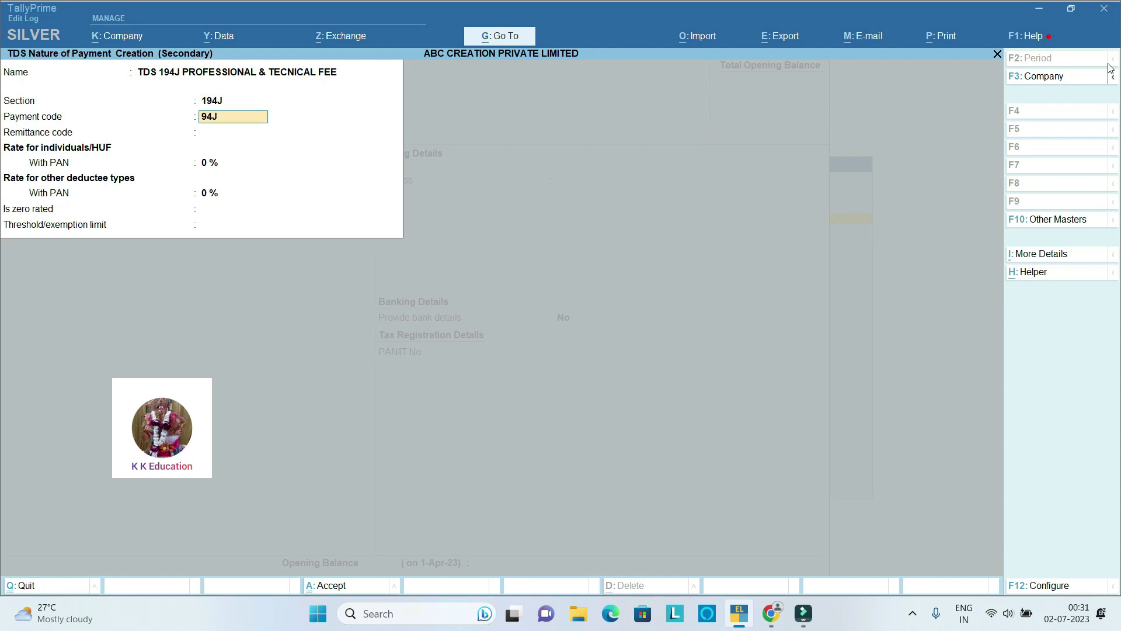
{"action": "key", "text": "Return"}
{"action": "type", "text": "19"}
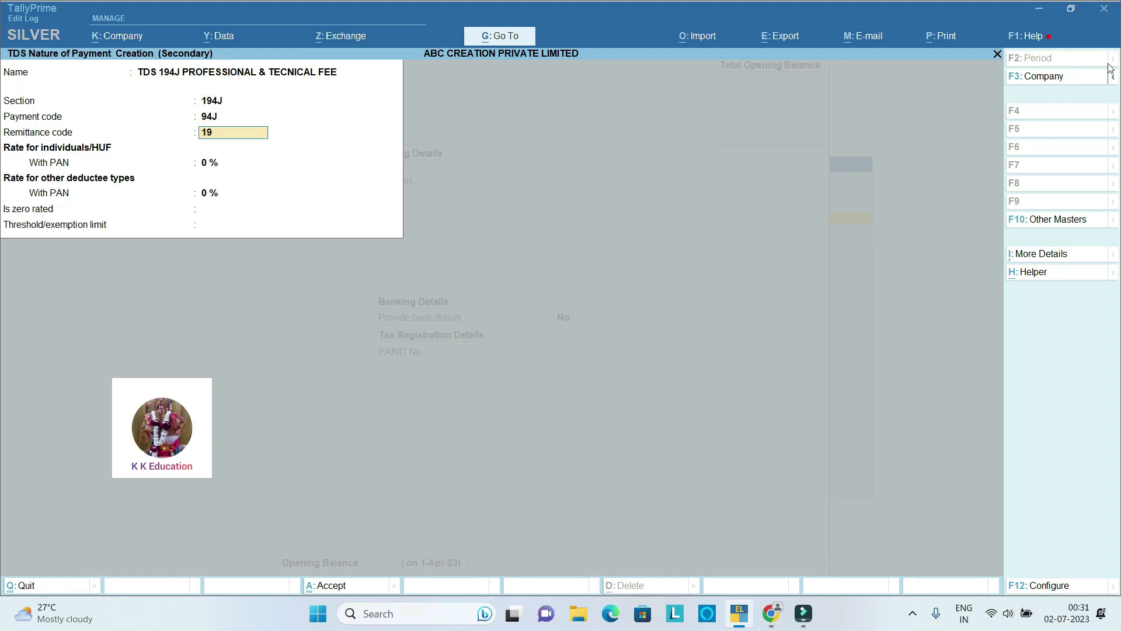
{"action": "type", "text": "4J"}
{"action": "key", "text": "Return"}
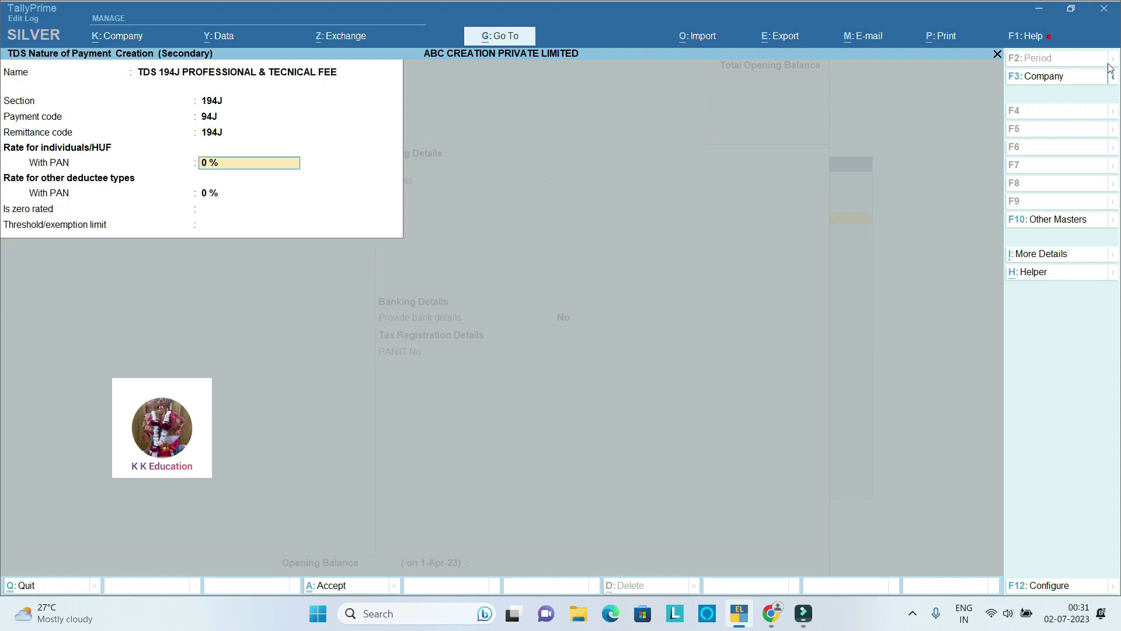
{"action": "type", "text": "10"}
{"action": "key", "text": "Return"}
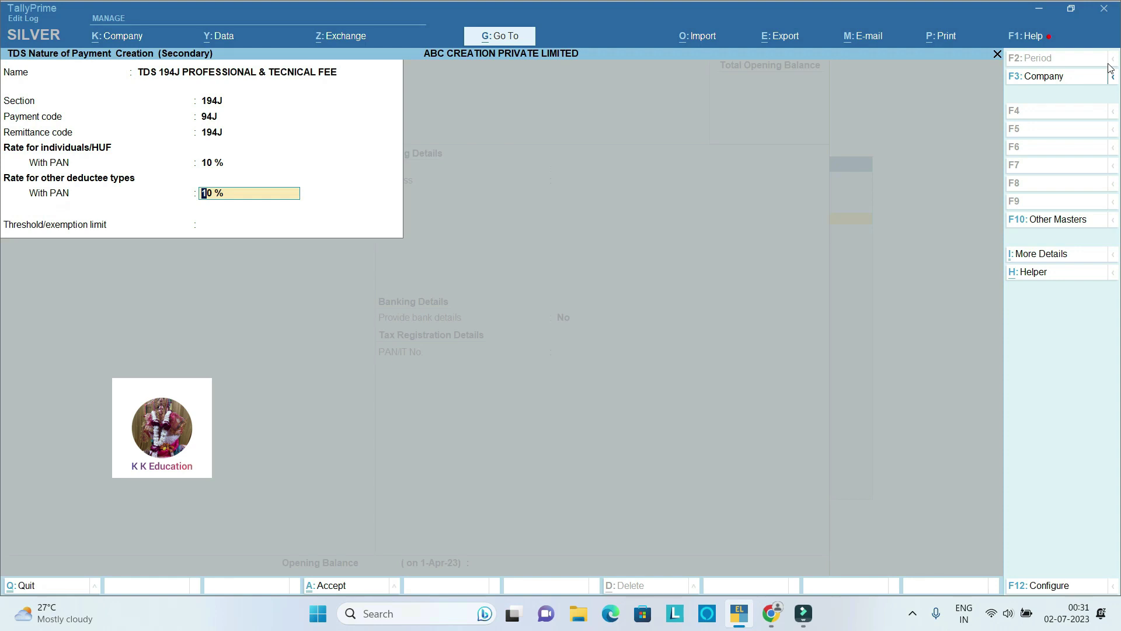
{"action": "key", "text": "Return"}
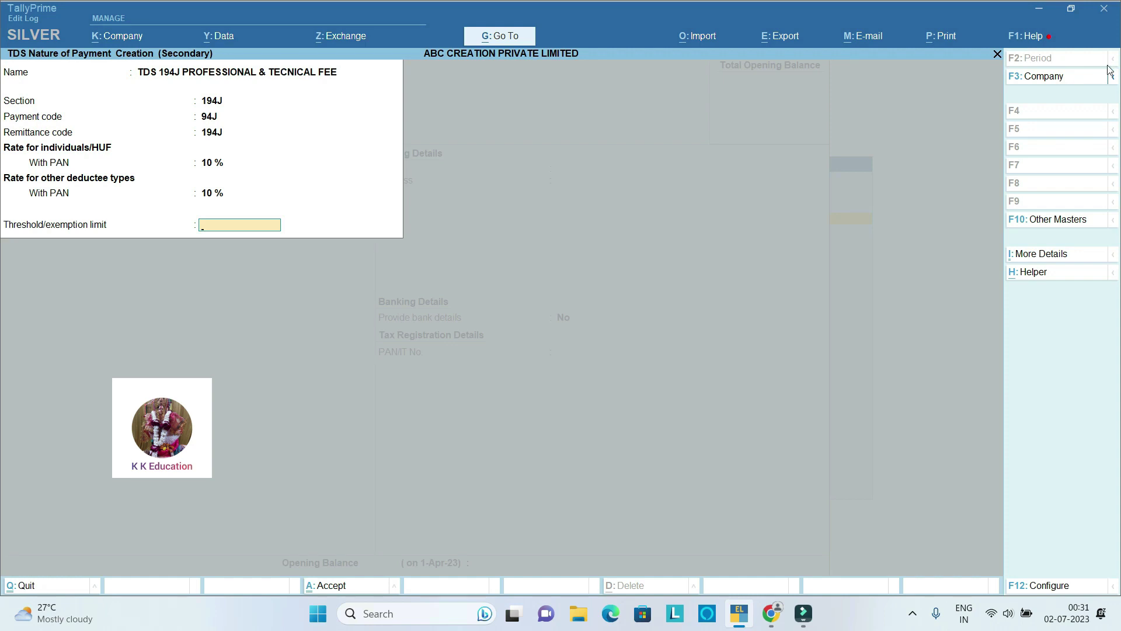
Step: Save the nature of payment and then the TDS 194J PAYABLE ledger
{"action": "key", "text": "Return"}
{"action": "key", "text": "Return"}
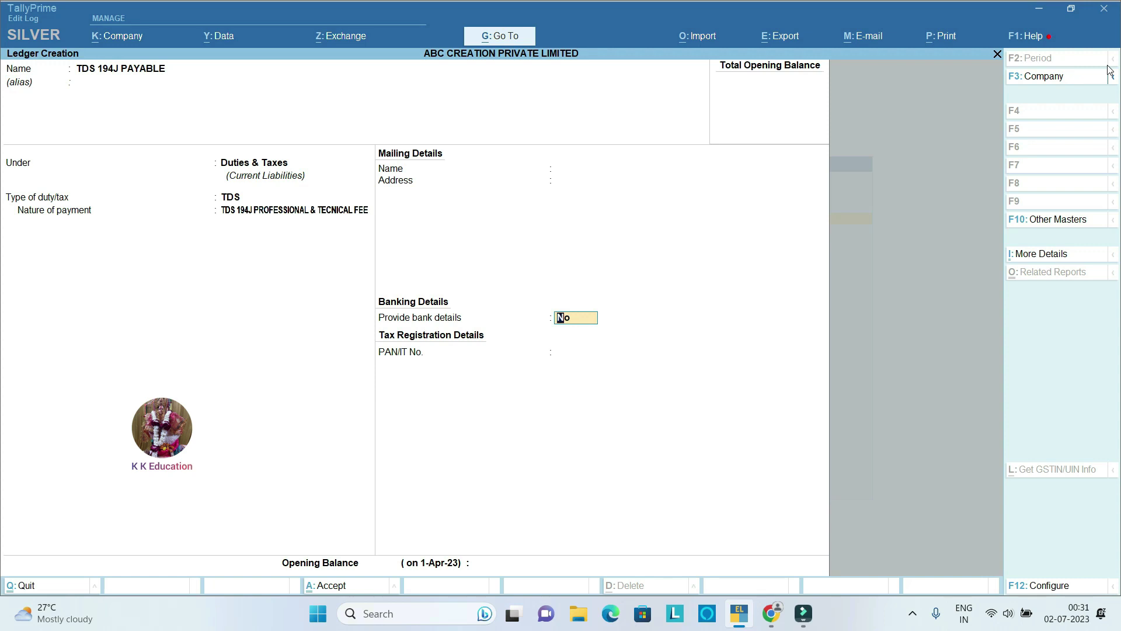
{"action": "key", "text": "Return"}
{"action": "key", "text": "Return"}
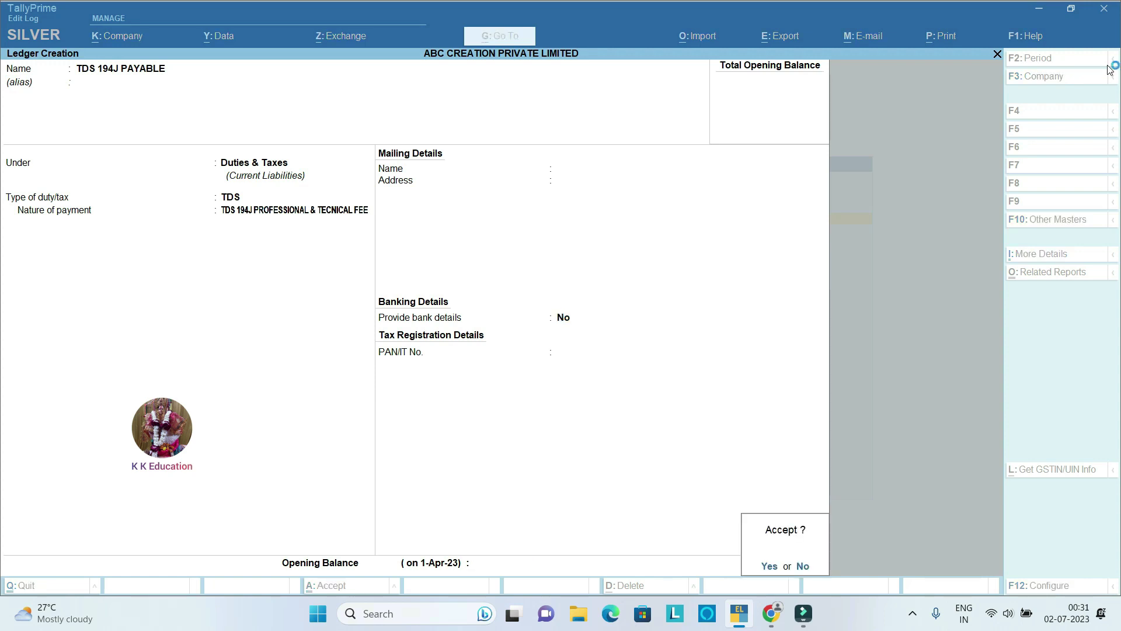
{"action": "key", "text": "Return"}
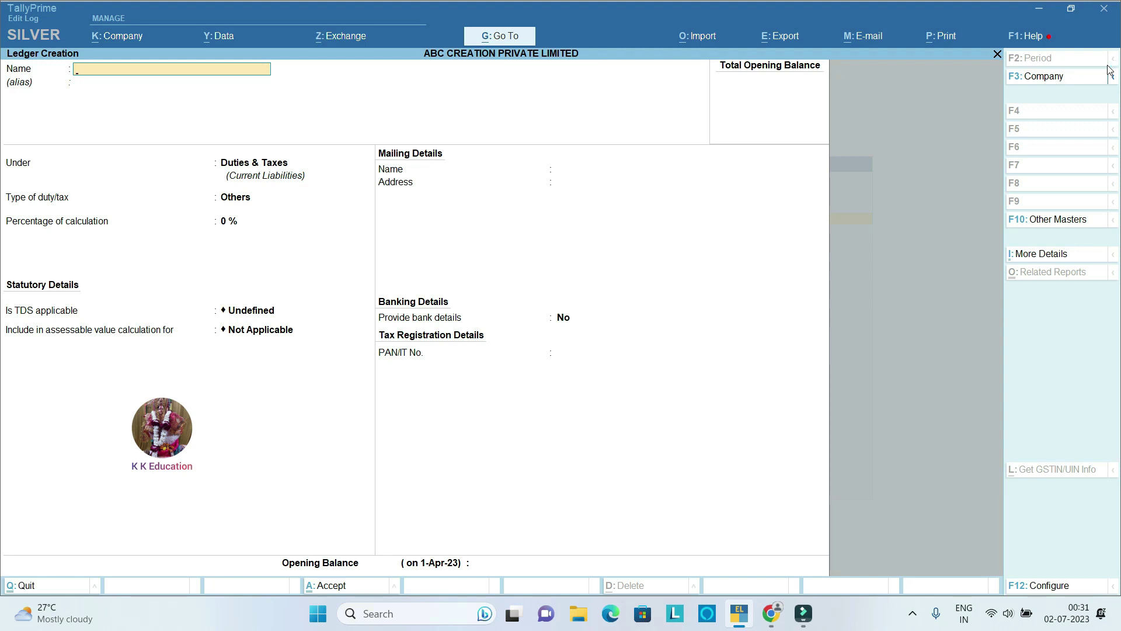
Step: Name the creditor ledger ABC ASSOCIEATS and place it under Sundry Creditors
{"action": "type", "text": "A"}
{"action": "type", "text": "BC"}
{"action": "type", "text": "A"}
{"action": "type", "text": "SSOCU"}
{"action": "type", "text": "ATES"}
{"action": "key", "text": "BackSpace"}
{"action": "key", "text": "BackSpace"}
{"action": "key", "text": "BackSpace"}
{"action": "key", "text": "BackSpace"}
{"action": "key", "text": "BackSpace"}
{"action": "key", "text": "BackSpace"}
{"action": "type", "text": "CIE"}
{"action": "key", "text": "Return"}
{"action": "key", "text": "Return"}
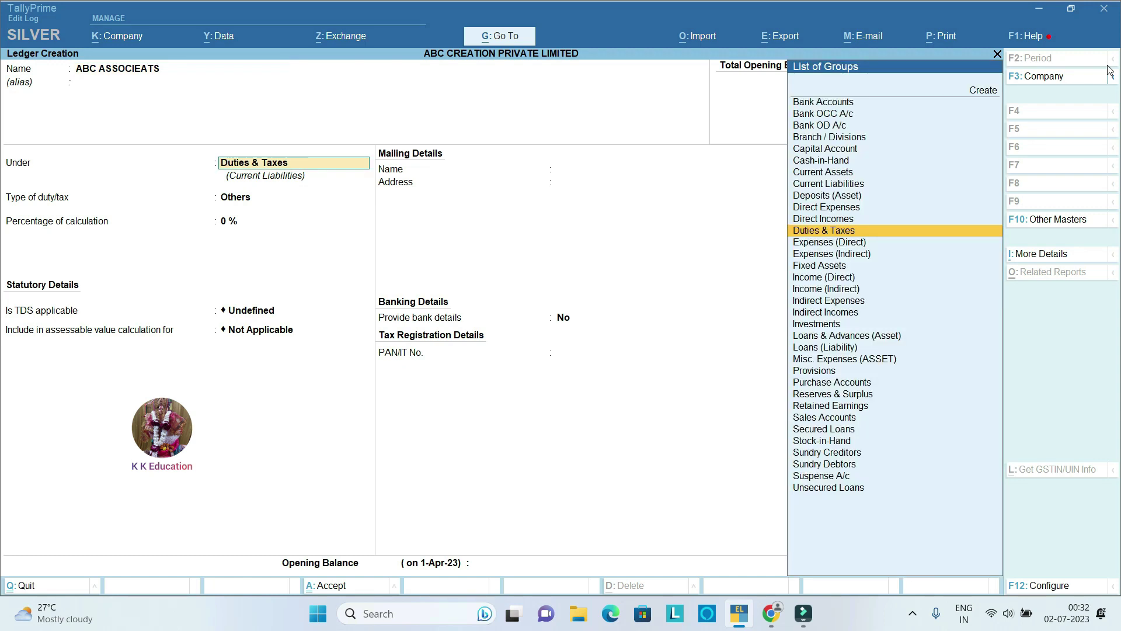
{"action": "type", "text": "SUN"}
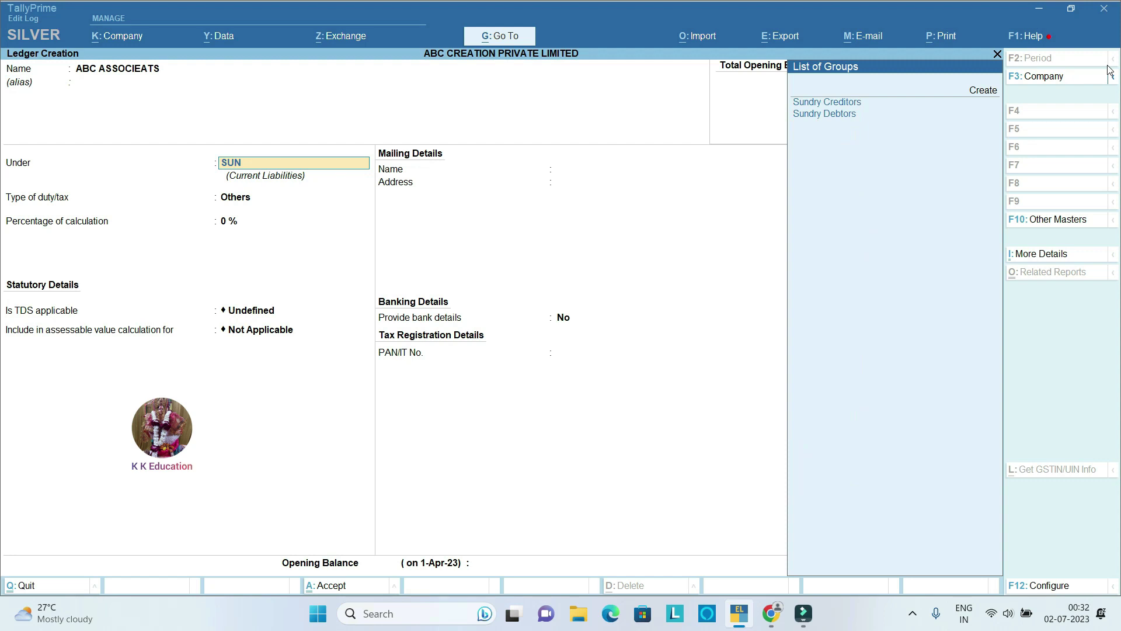
{"action": "key", "text": "Return"}
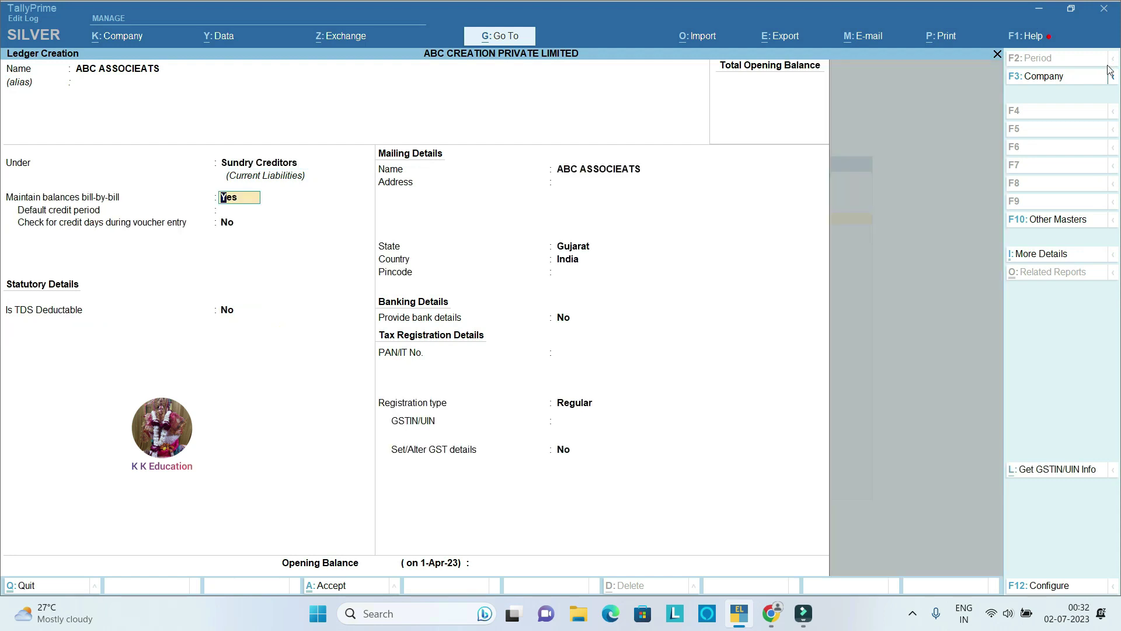
Step: Enable bill-by-bill and TDS as Individual/HUF - Resident in the same voucher, state Gujarat
{"action": "key", "text": "Return"}
{"action": "key", "text": "Return"}
{"action": "key", "text": "Return"}
{"action": "type", "text": "Y"}
{"action": "key", "text": "Return"}
{"action": "key", "text": "Down"}
{"action": "key", "text": "Down"}
{"action": "key", "text": "Down"}
{"action": "key", "text": "Down"}
{"action": "key", "text": "Down"}
{"action": "key", "text": "Down"}
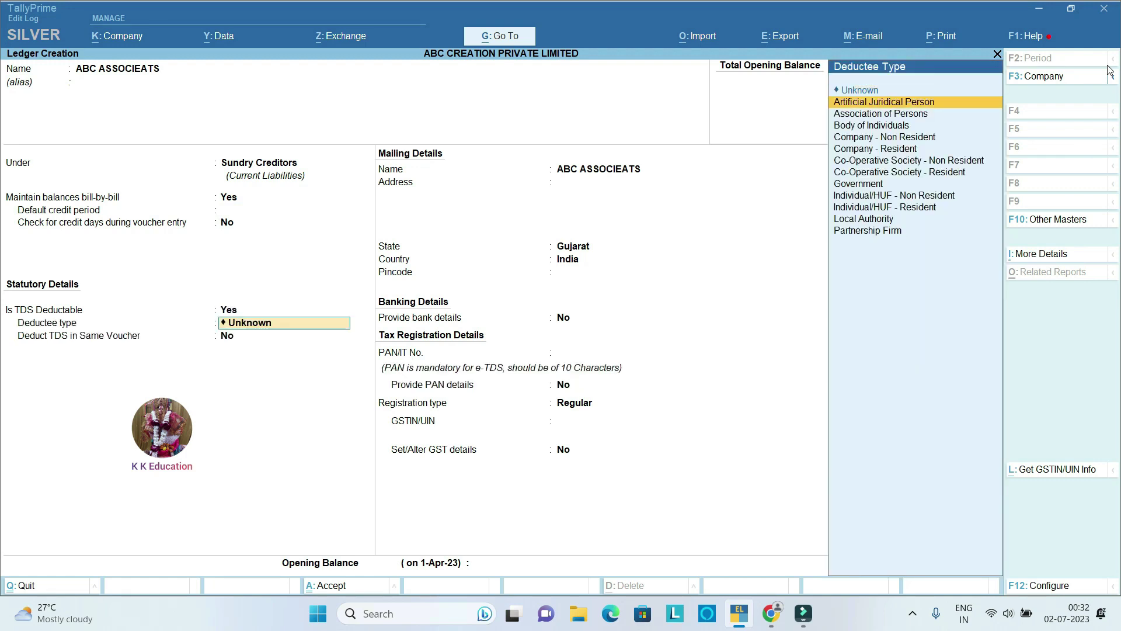
{"action": "key", "text": "Down"}
{"action": "key", "text": "Down"}
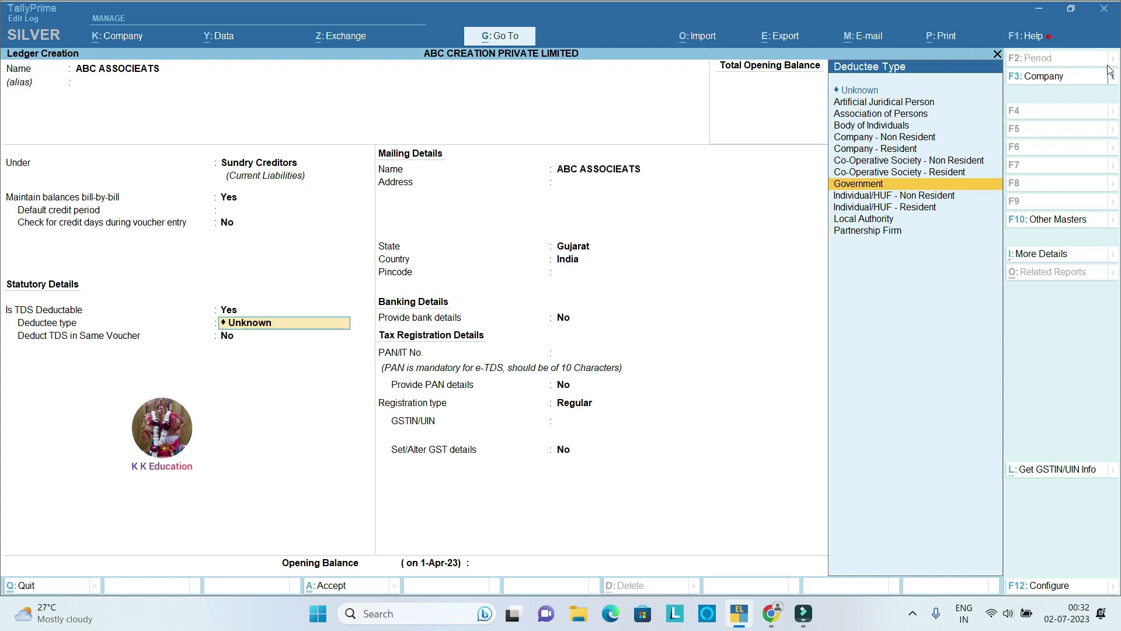
{"action": "key", "text": "Down"}
{"action": "key", "text": "Down"}
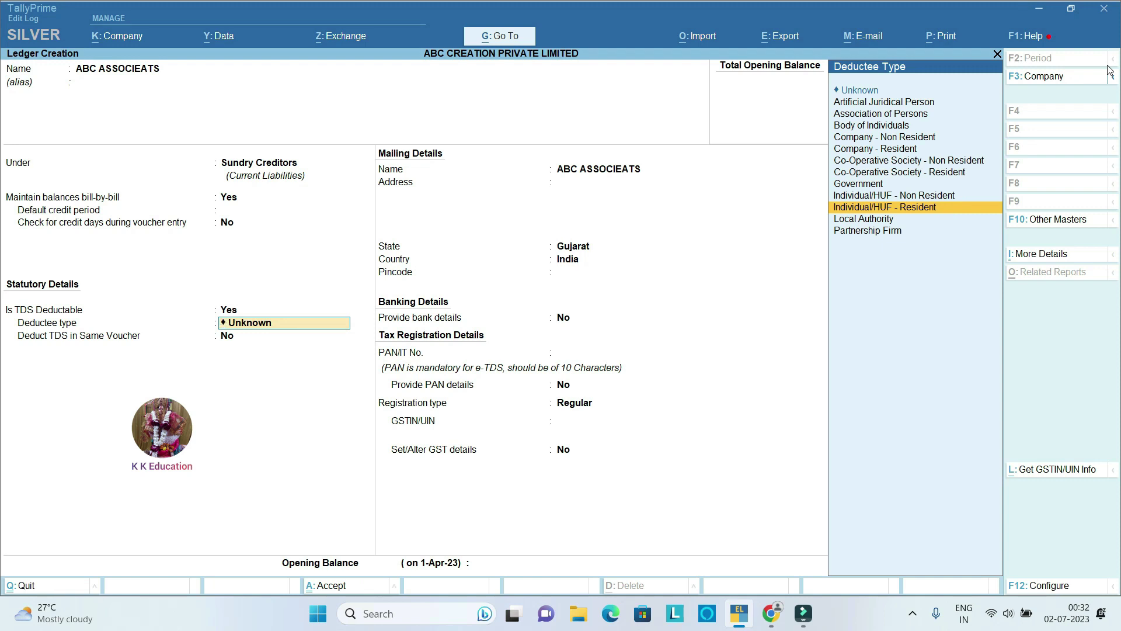
{"action": "key", "text": "Return"}
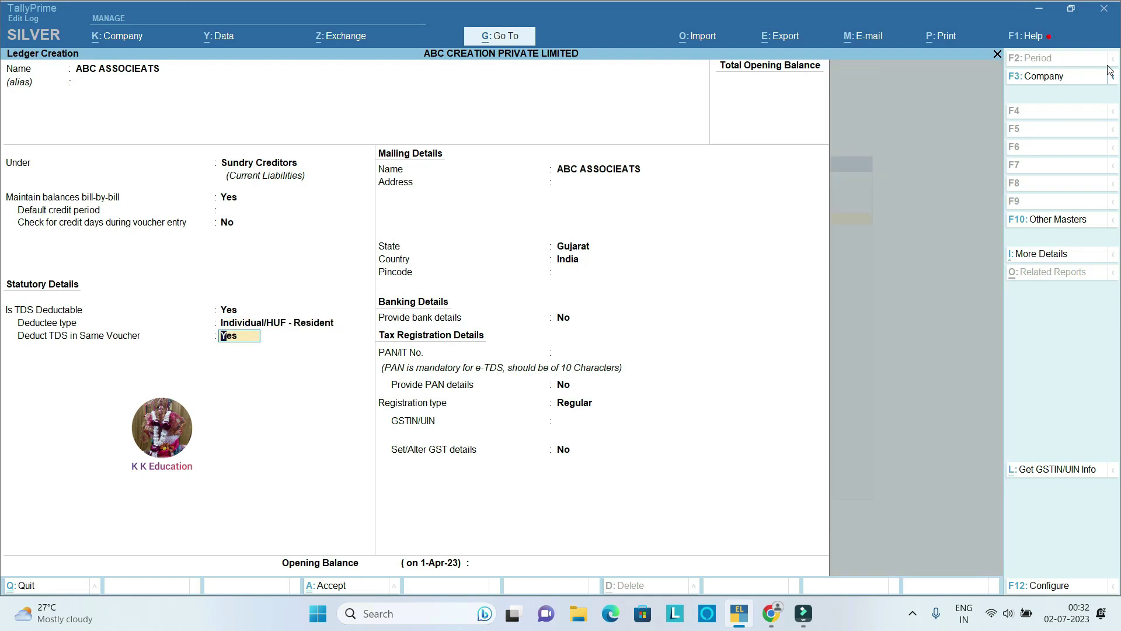
{"action": "key", "text": "Return"}
{"action": "key", "text": "Return"}
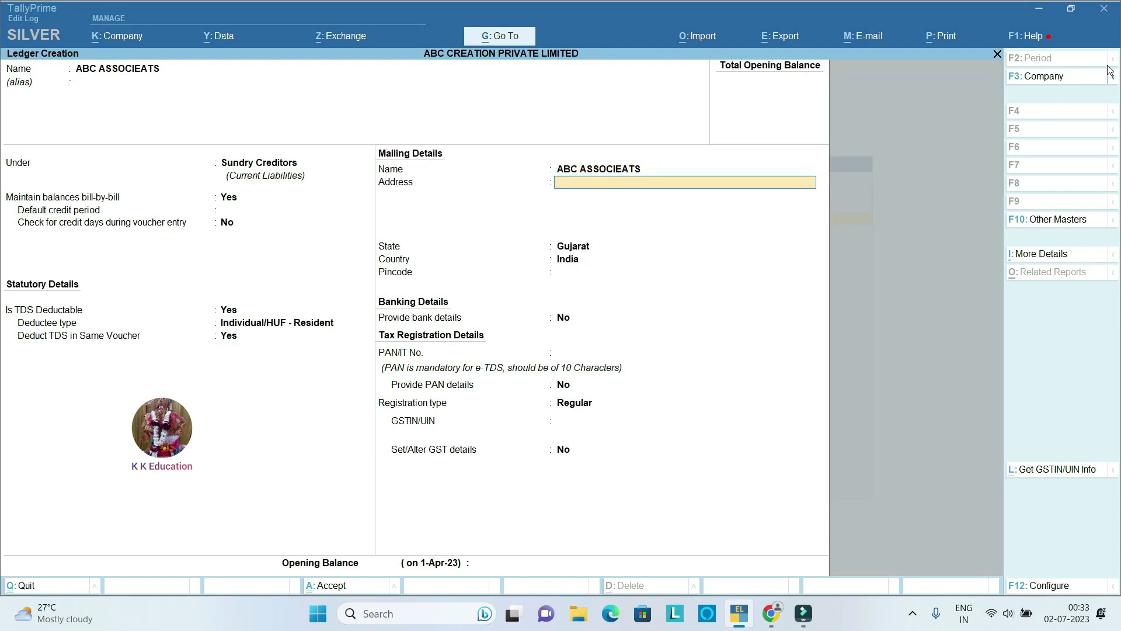
{"action": "key", "text": "Return"}
{"action": "key", "text": "Return"}
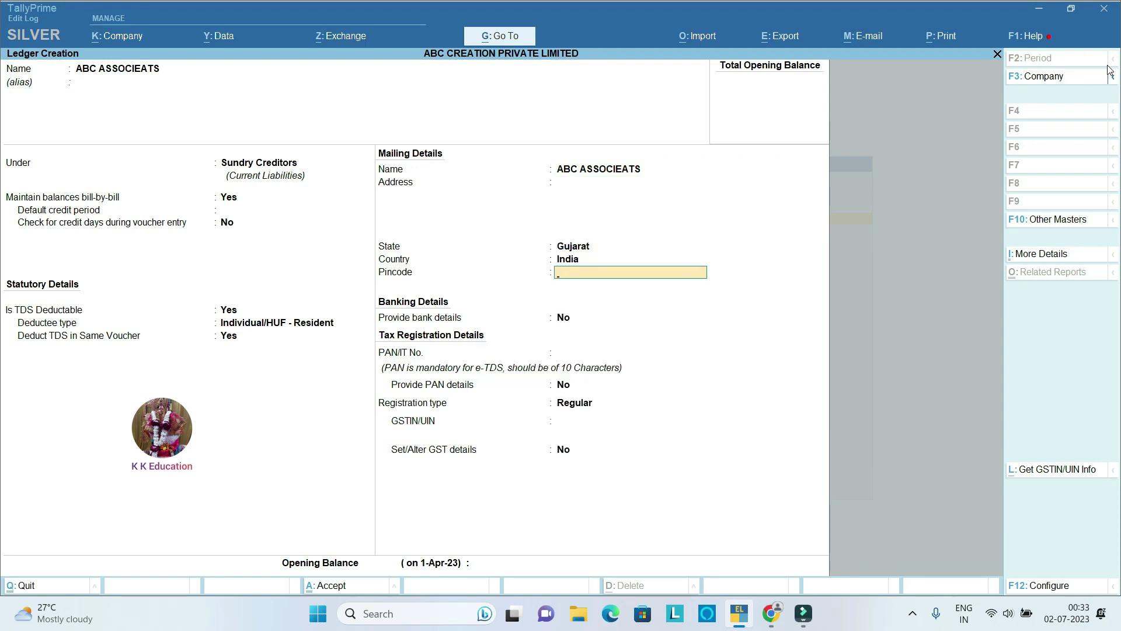
{"action": "key", "text": "Return"}
{"action": "key", "text": "Return"}
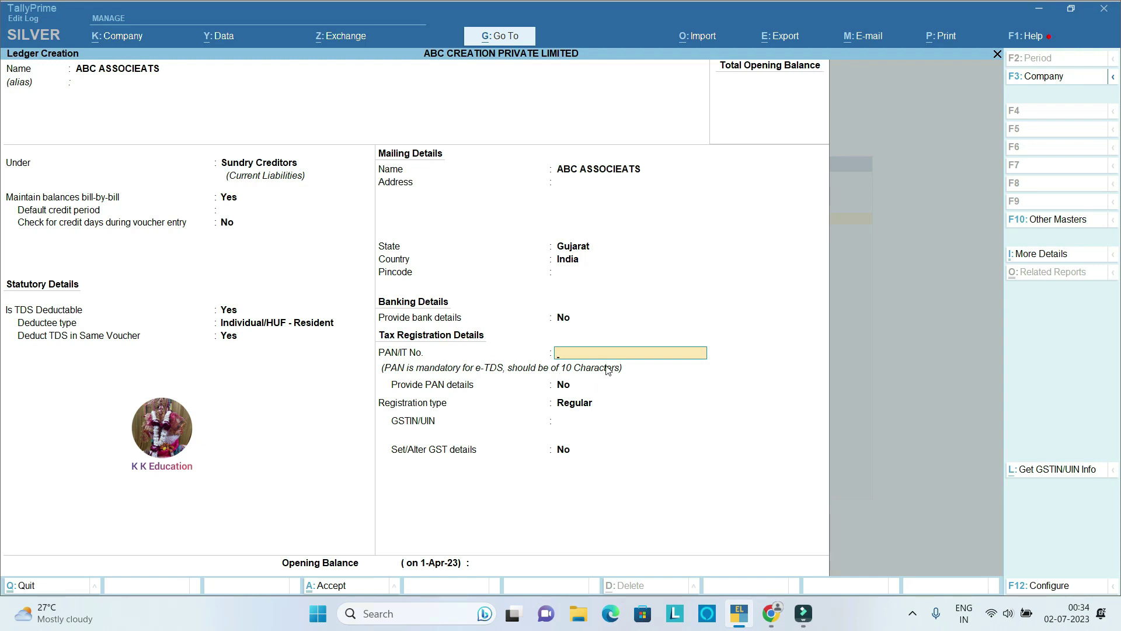
Step: Enter the supplier's PAN and provide PAN details with the name as on PAN
{"action": "key", "text": "Return"}
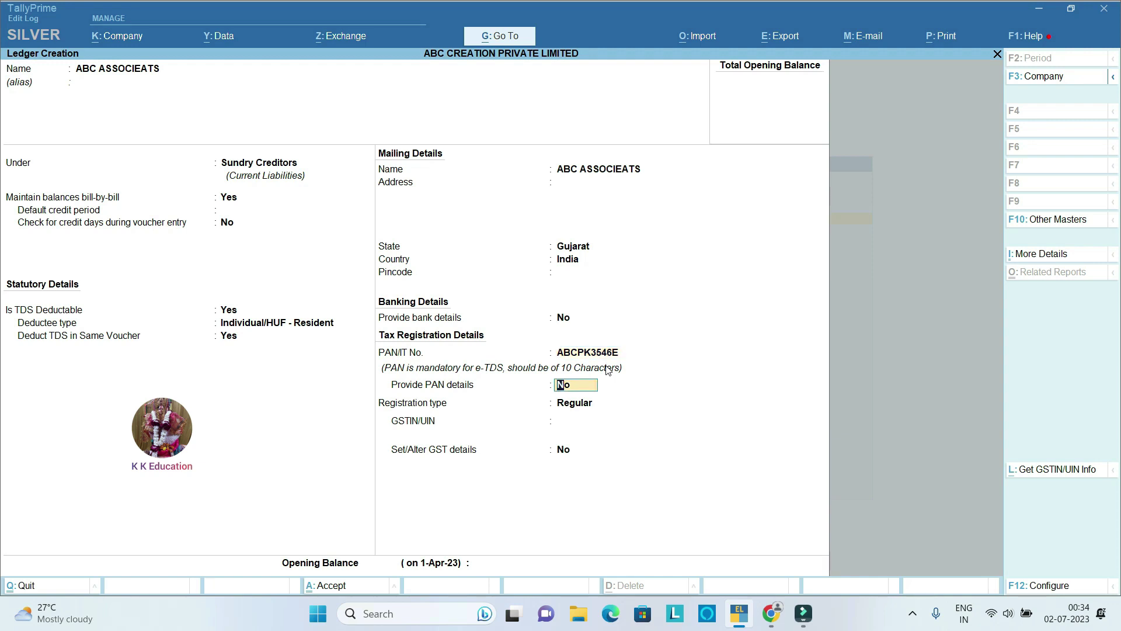
{"action": "type", "text": "Y"}
{"action": "key", "text": "Return"}
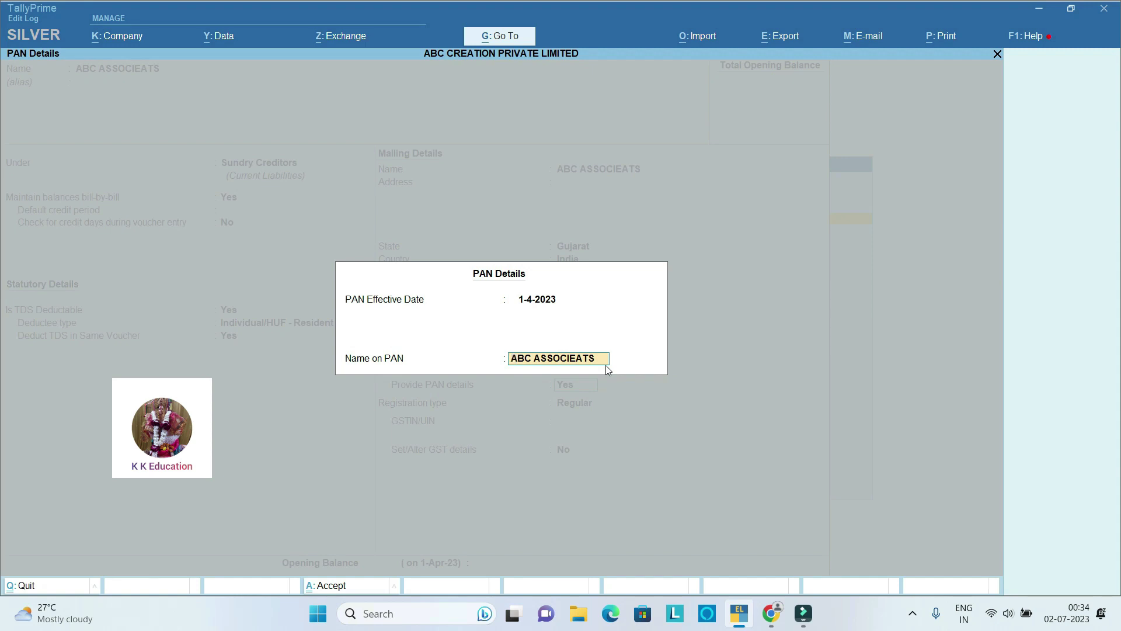
{"action": "type", "text": "ABC KUMAR"}
{"action": "key", "text": "Return"}
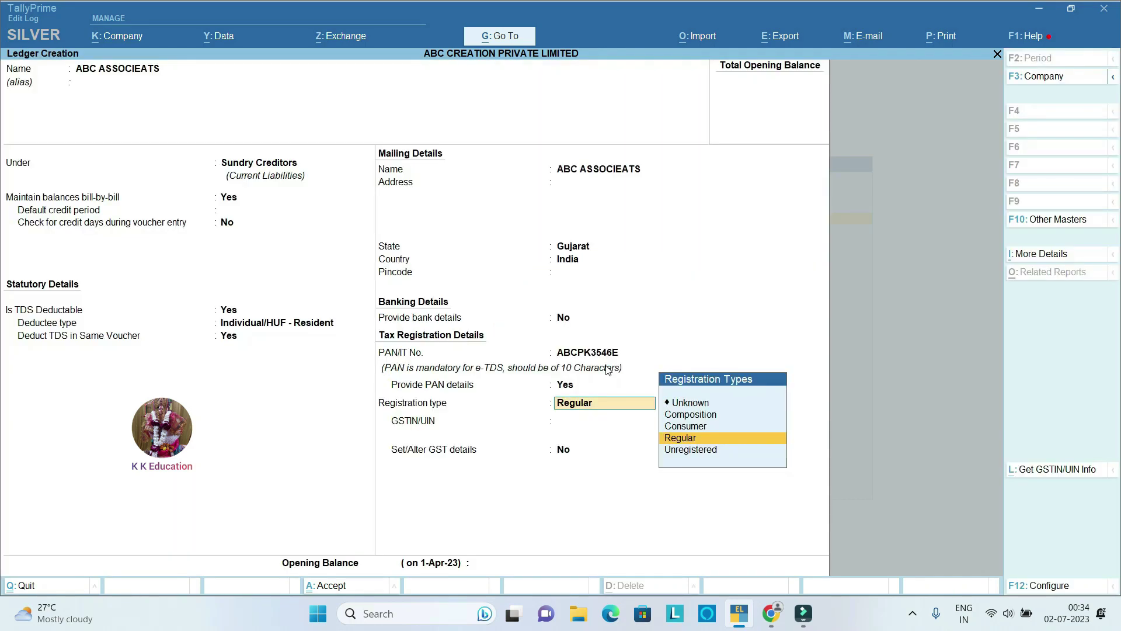
Step: Keep Regular registration and enter the 15-character GSTIN, accepting past the invalid-GSTIN warning
{"action": "key", "text": "Return"}
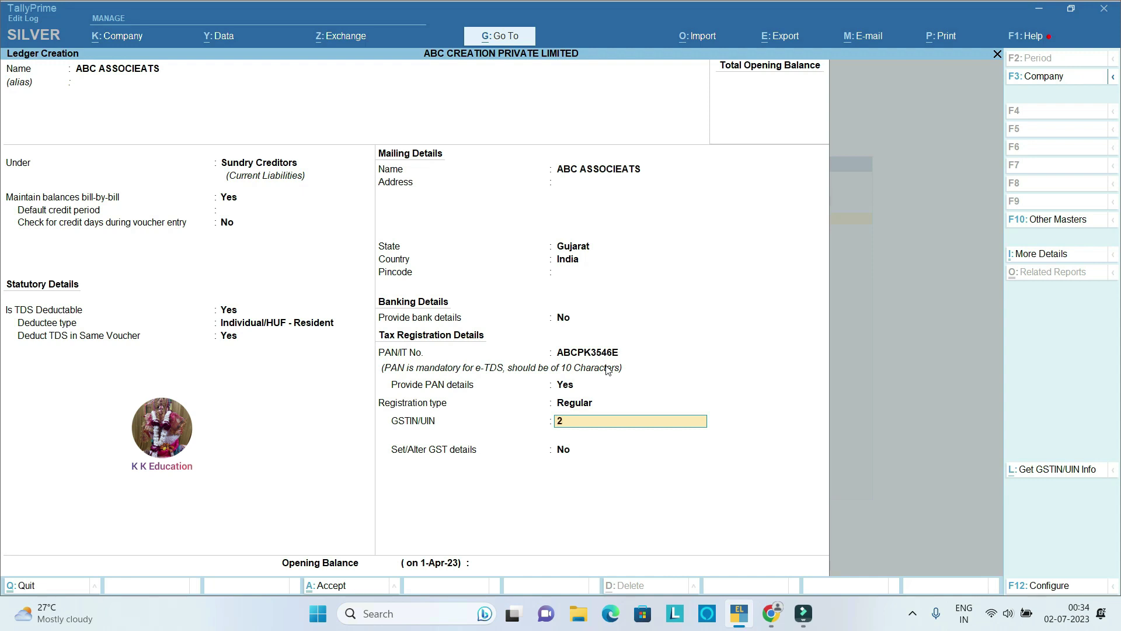
{"action": "key", "text": "Return"}
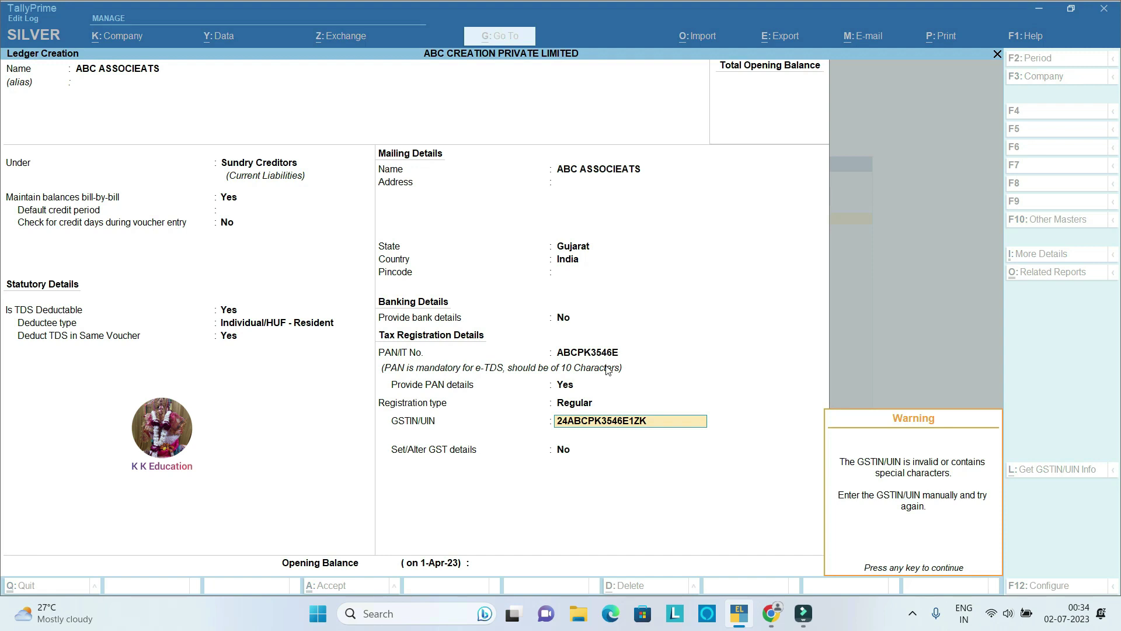
{"action": "key", "text": "Return"}
{"action": "key", "text": "Return"}
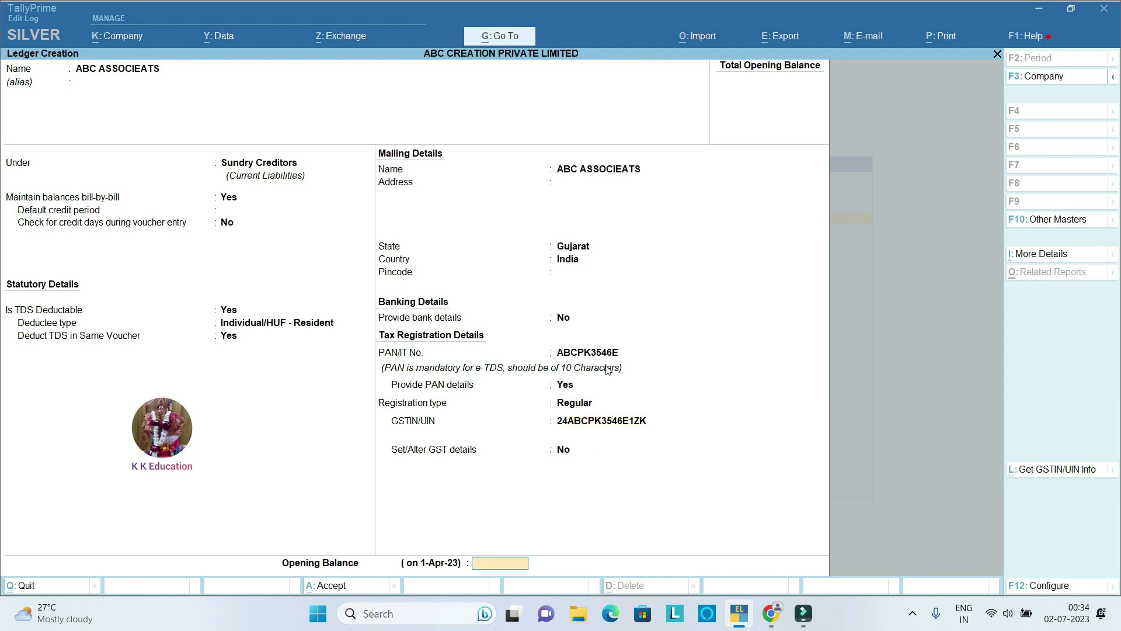
{"action": "key", "text": "Return"}
{"action": "key", "text": "Return"}
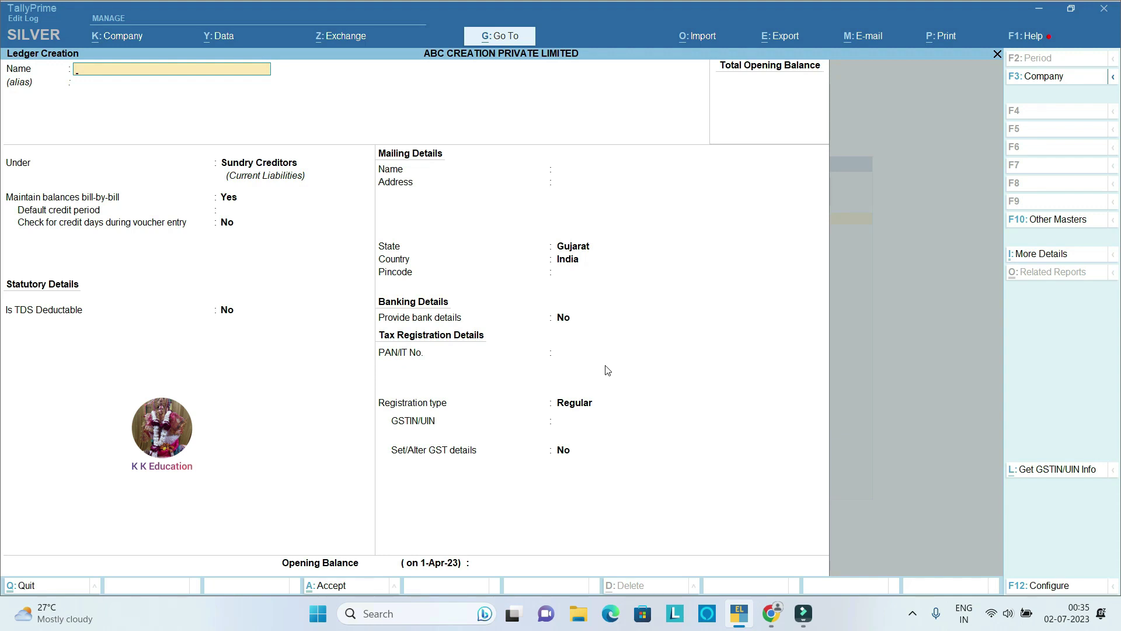
Step: Create AUDITORS REMUNRATION A/C under Indirect Expenses, type Not Applicable, GST applicable
{"action": "type", "text": "AUDITORS REMUNN"}
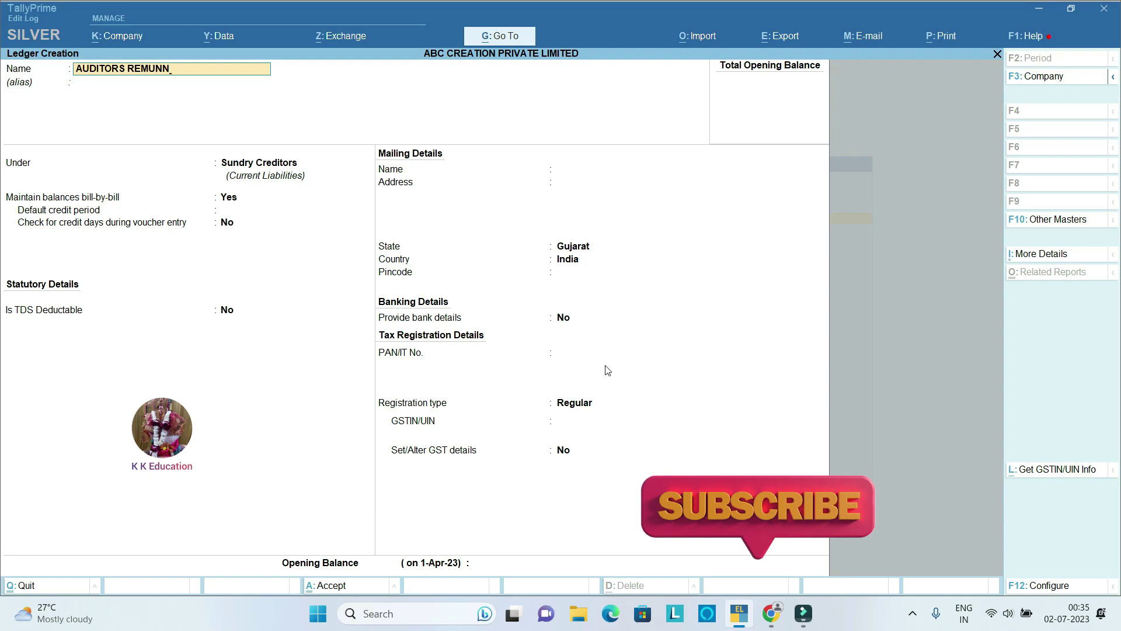
{"action": "key", "text": "BackSpace"}
{"action": "type", "text": "RATION A"}
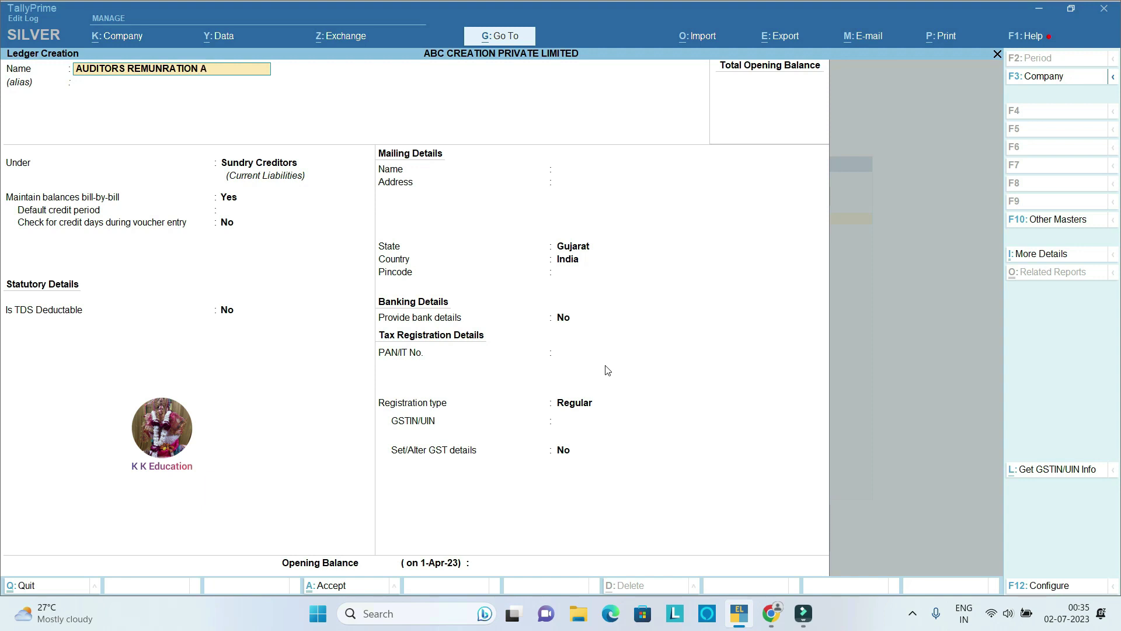
{"action": "type", "text": "/C"}
{"action": "key", "text": "Return"}
{"action": "key", "text": "Return"}
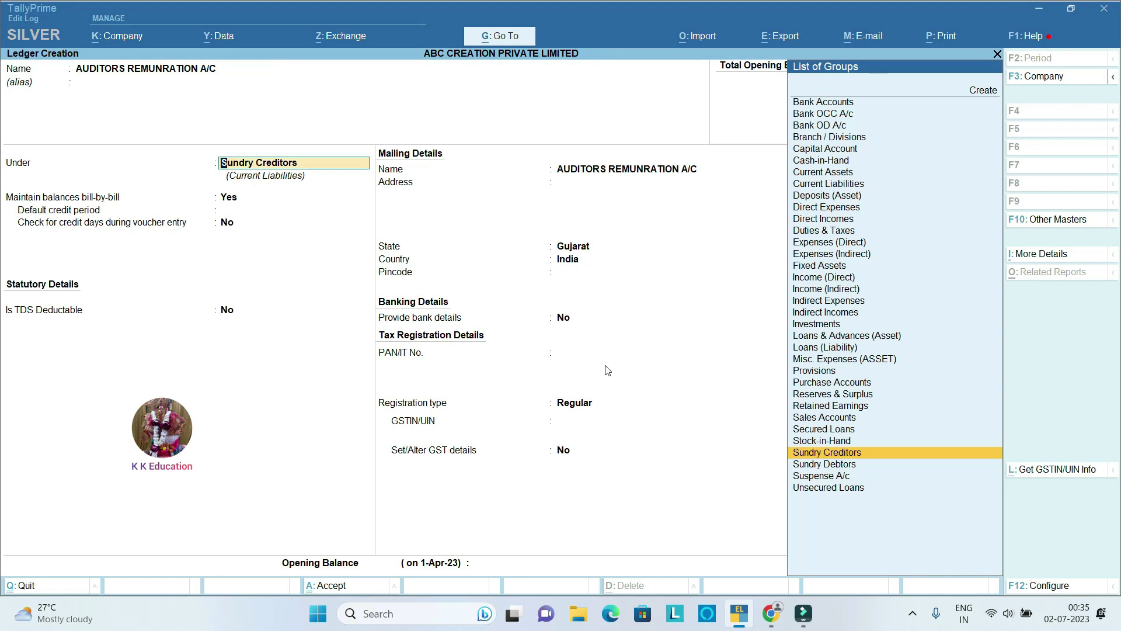
{"action": "type", "text": "IND"}
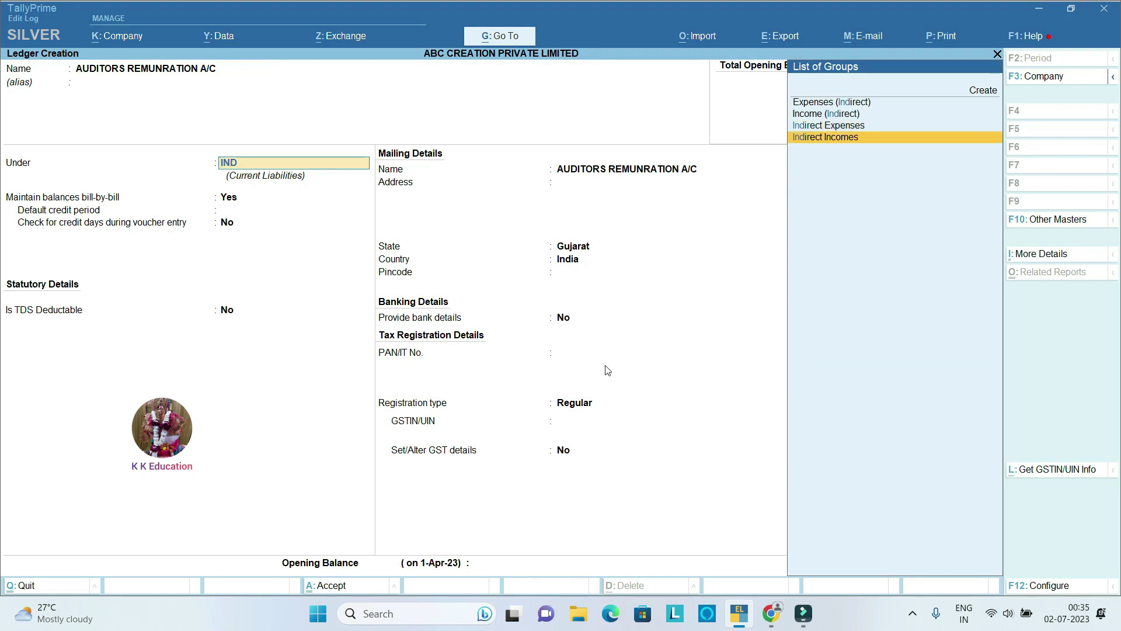
{"action": "key", "text": "Return"}
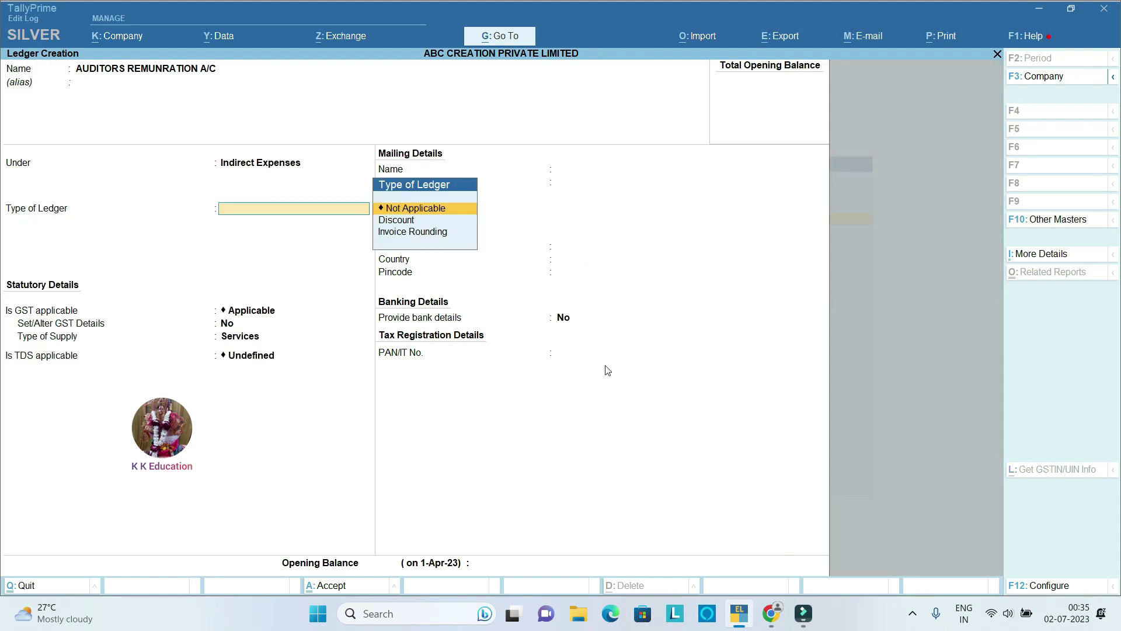
{"action": "key", "text": "Return"}
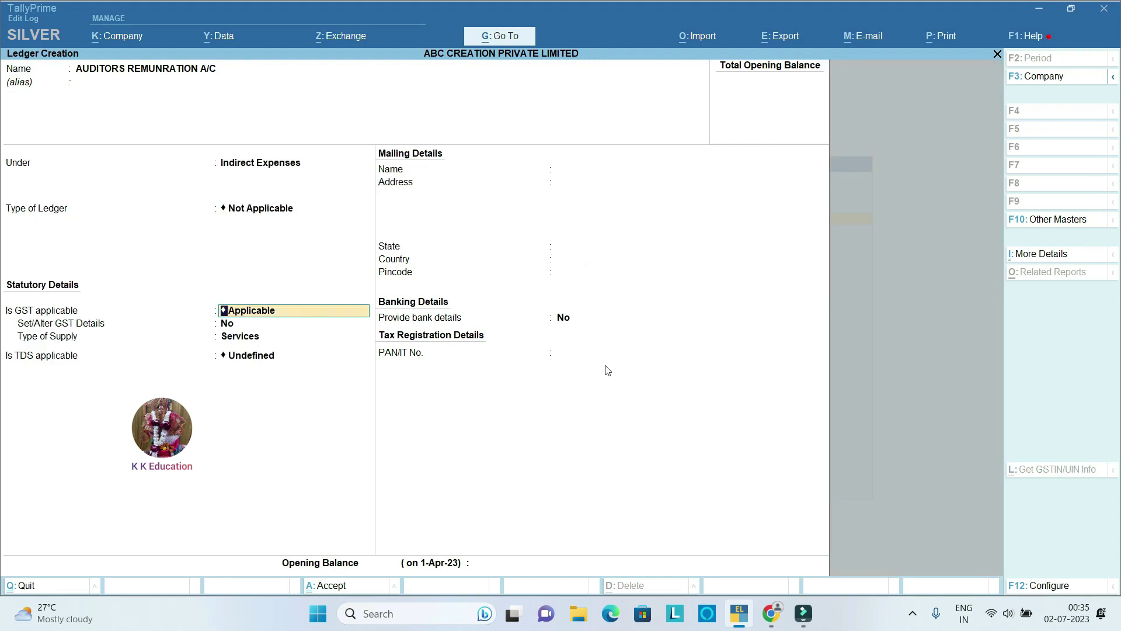
{"action": "key", "text": "Return"}
Step: Enter GST details: description AUDIT FEE, SAC 998221, Purchase Taxable, 18% integrated tax
{"action": "key", "text": "y"}
{"action": "key", "text": "Return"}
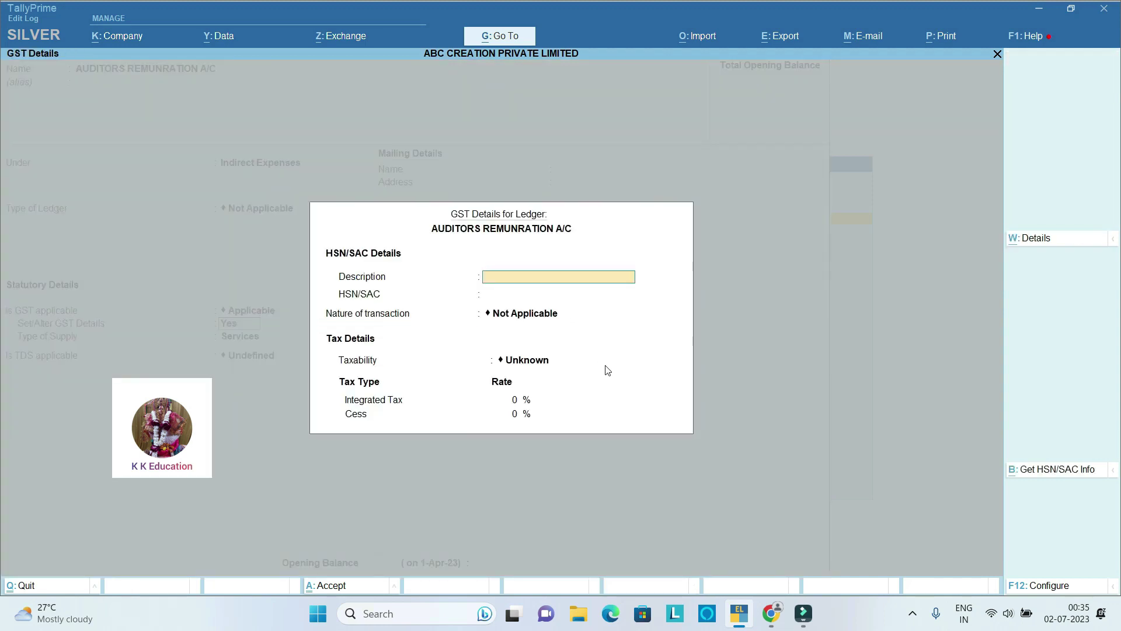
{"action": "type", "text": "AUDIT FEE"}
{"action": "key", "text": "Return"}
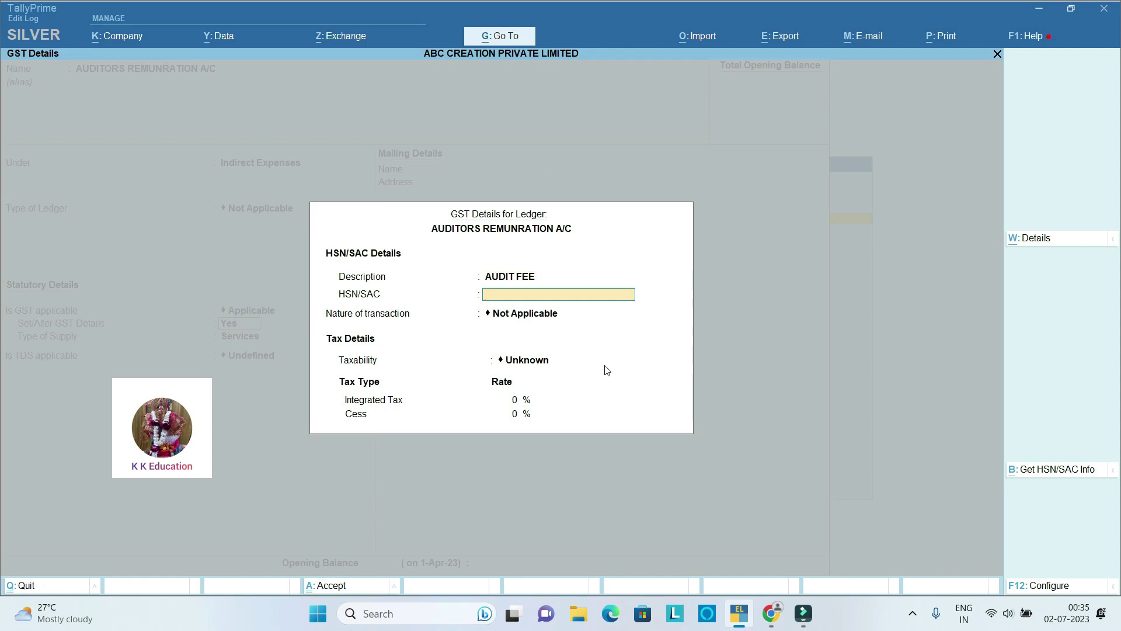
{"action": "type", "text": "998221"}
{"action": "key", "text": "Return"}
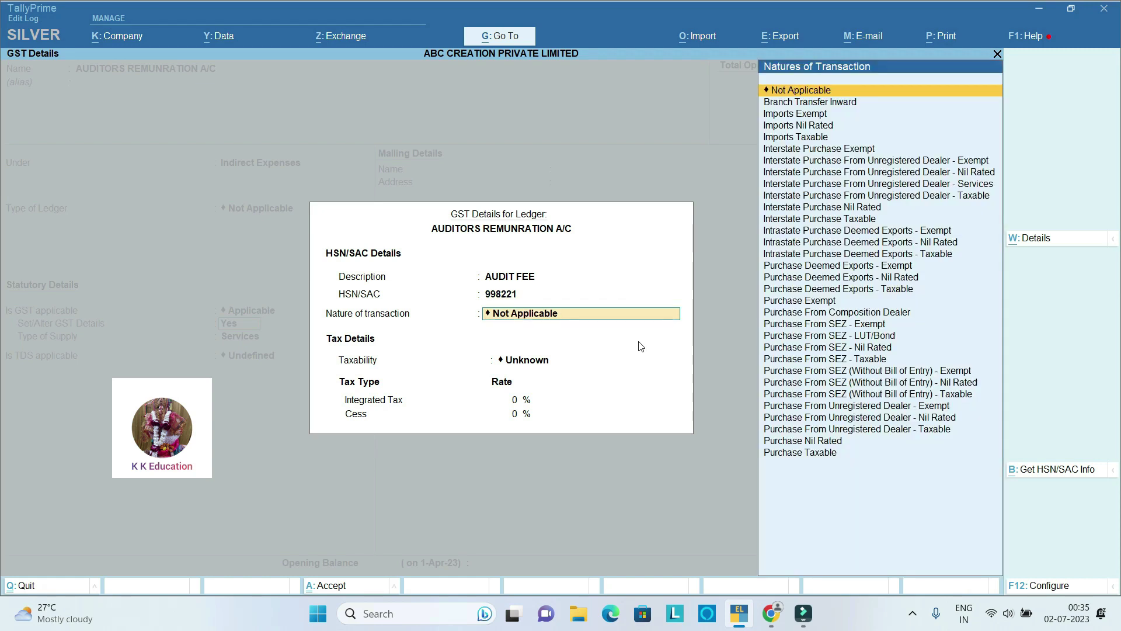
{"action": "key", "text": "Down"}
{"action": "key", "text": "Down"}
{"action": "key", "text": "Down"}
{"action": "key", "text": "Down"}
{"action": "key", "text": "Down"}
{"action": "key", "text": "Down"}
{"action": "key", "text": "Down"}
{"action": "key", "text": "Down"}
{"action": "key", "text": "Down"}
{"action": "key", "text": "Down"}
{"action": "key", "text": "Down"}
{"action": "key", "text": "Down"}
{"action": "key", "text": "Down"}
{"action": "key", "text": "Down"}
{"action": "key", "text": "Down"}
{"action": "key", "text": "Down"}
{"action": "key", "text": "Down"}
{"action": "key", "text": "Down"}
{"action": "key", "text": "Down"}
{"action": "key", "text": "Down"}
{"action": "key", "text": "Down"}
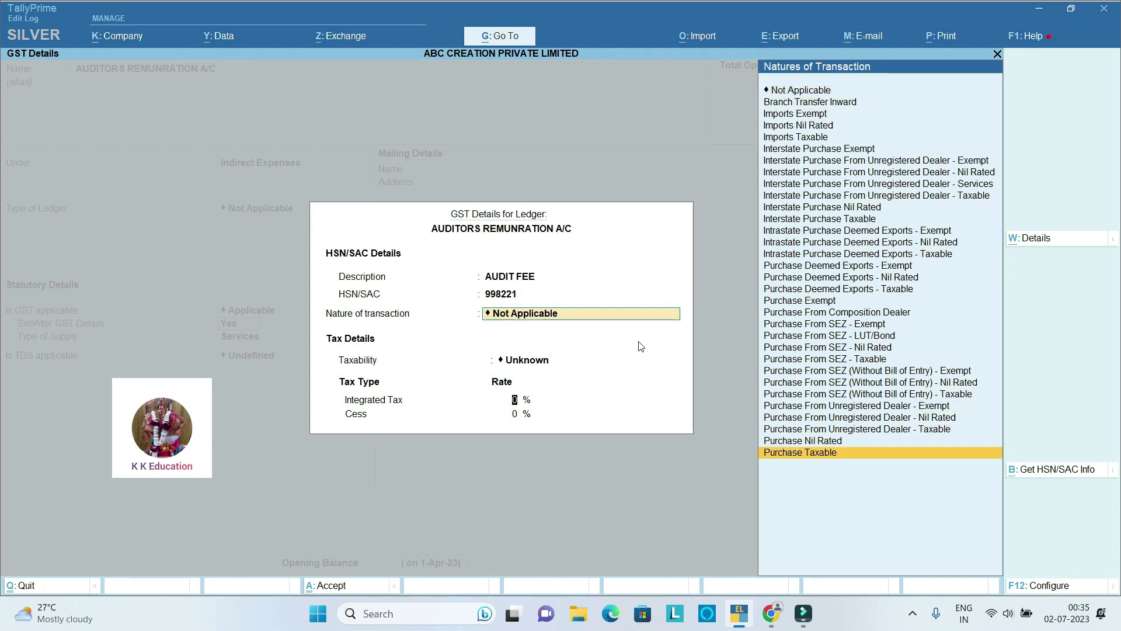
{"action": "key", "text": "Return"}
{"action": "type", "text": "18"}
{"action": "key", "text": "Return"}
Step: Keep Services supply, make TDS applicable under TDS 194J PROFESSIONAL & TECNICAL FEE, and save
{"action": "key", "text": "Return"}
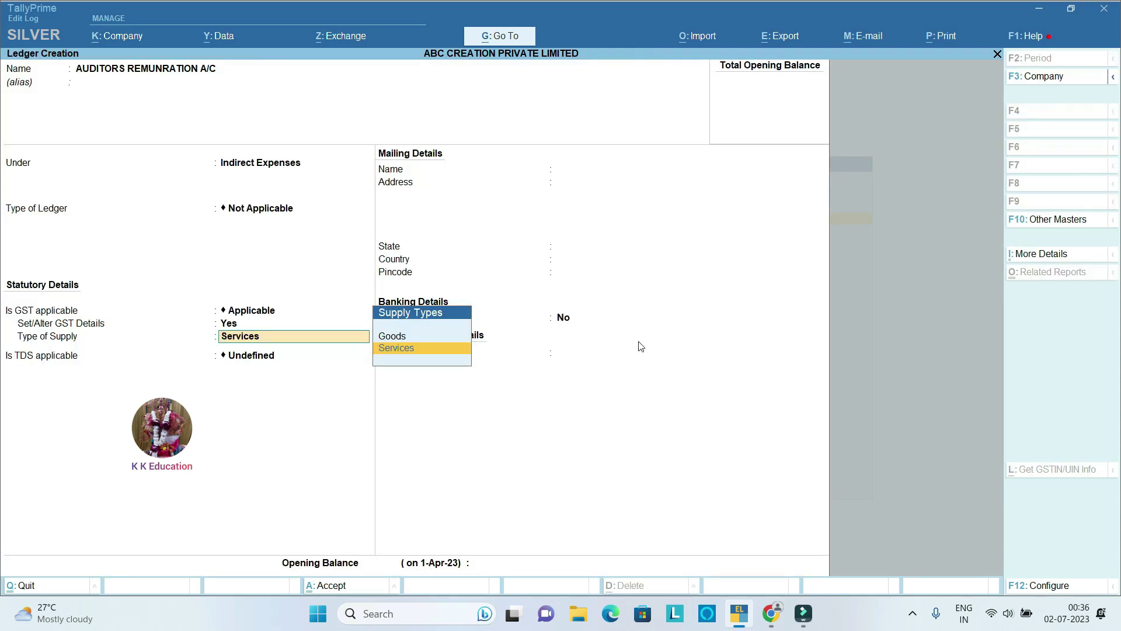
{"action": "key", "text": "Return"}
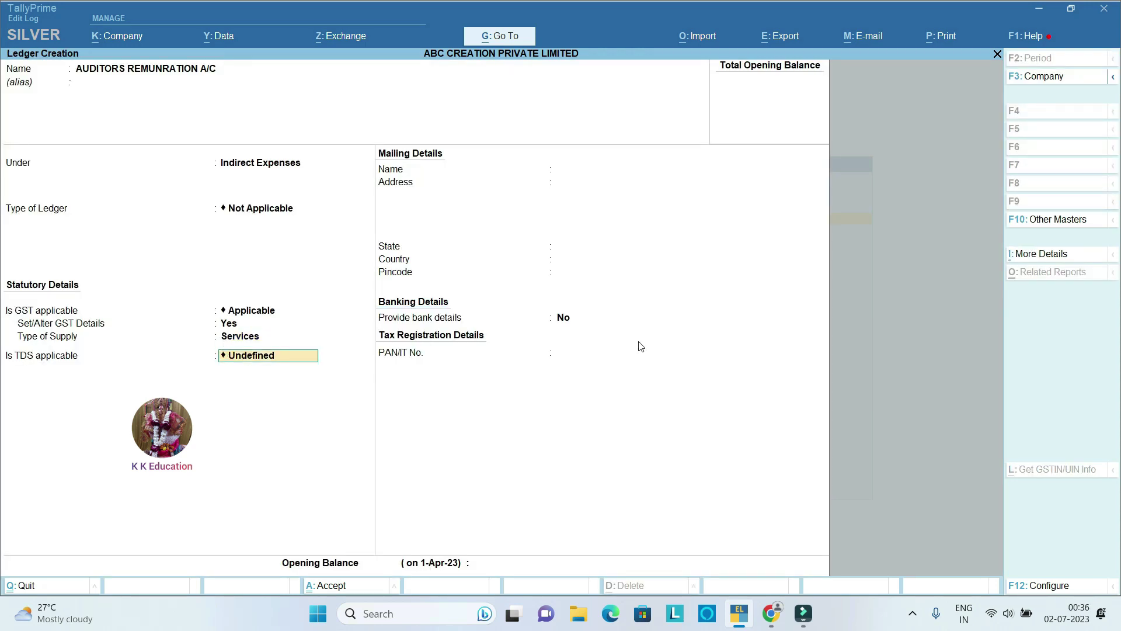
{"action": "type", "text": "A"}
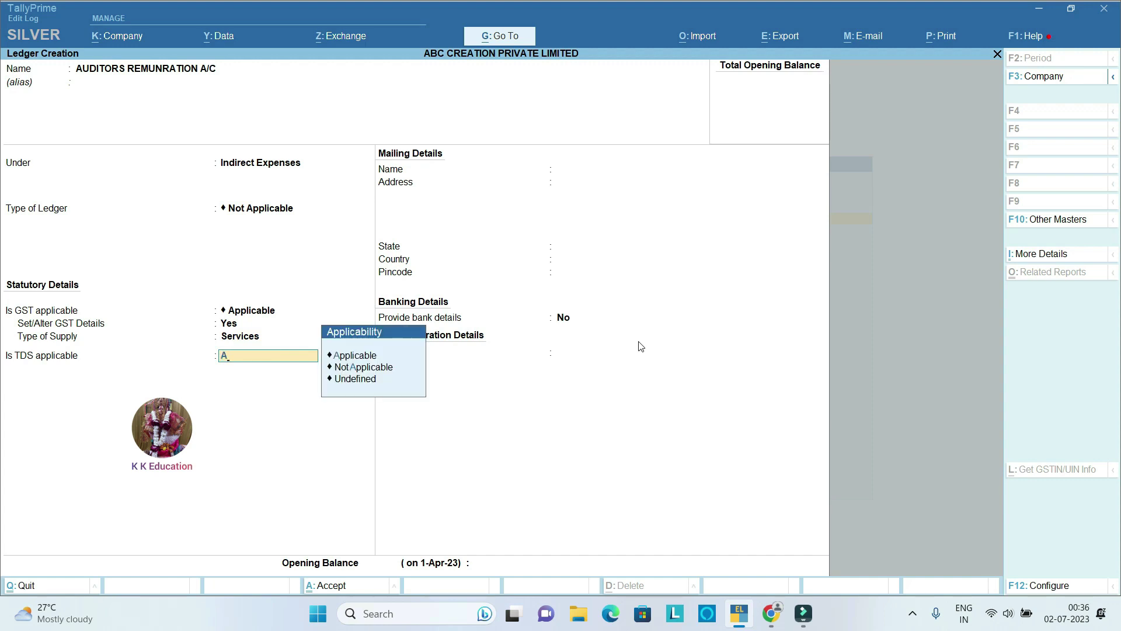
{"action": "key", "text": "Return"}
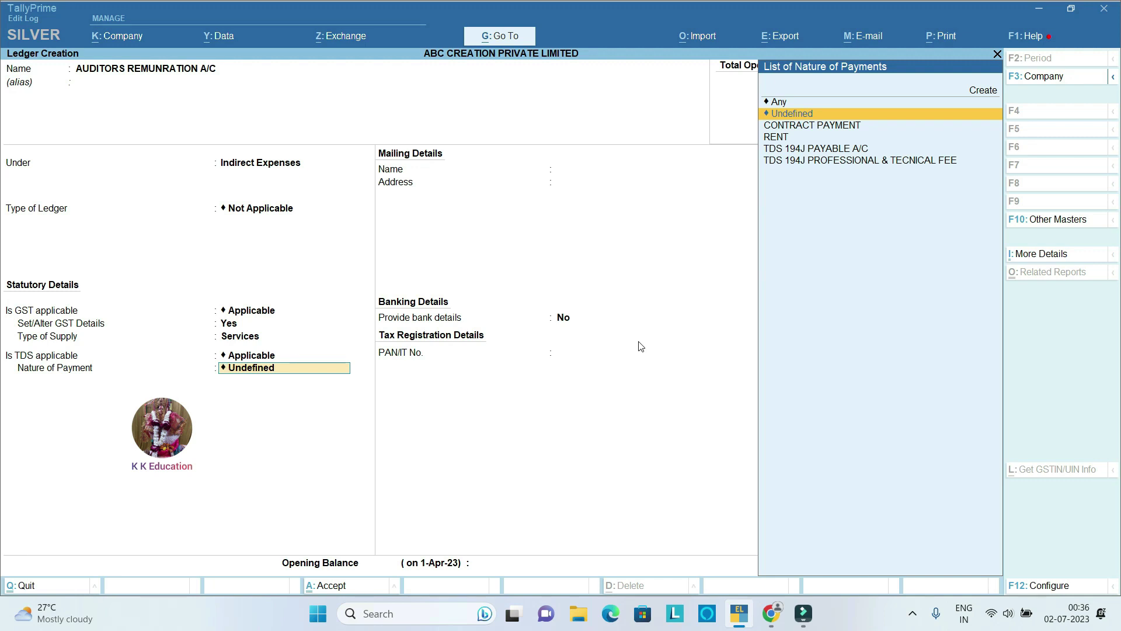
{"action": "key", "text": "Down"}
{"action": "key", "text": "Down"}
{"action": "key", "text": "Down"}
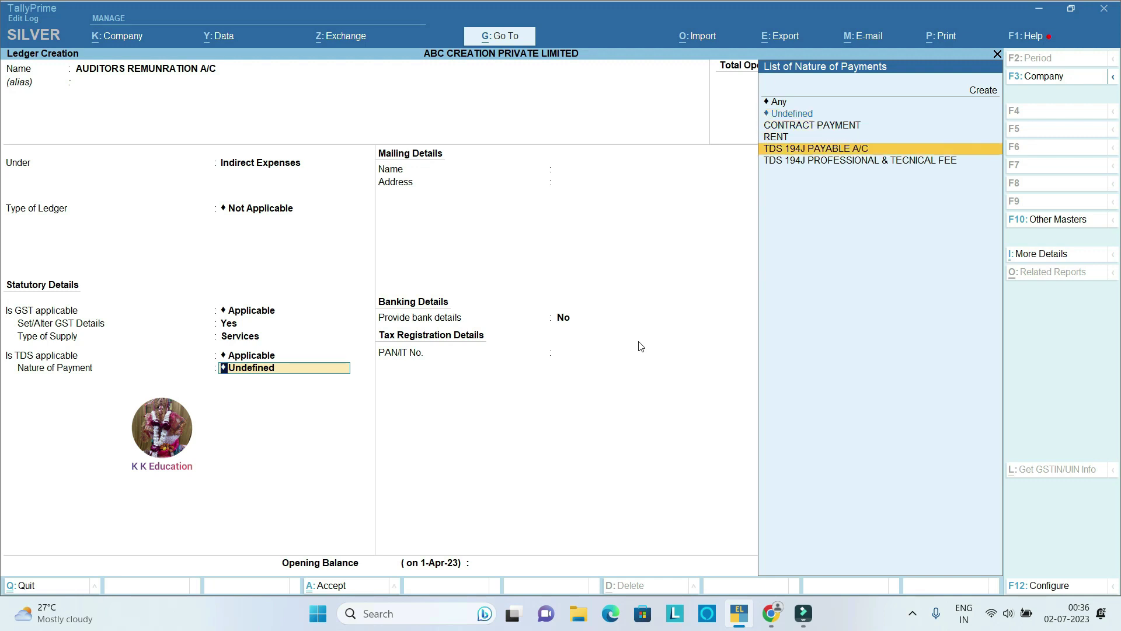
{"action": "key", "text": "Down"}
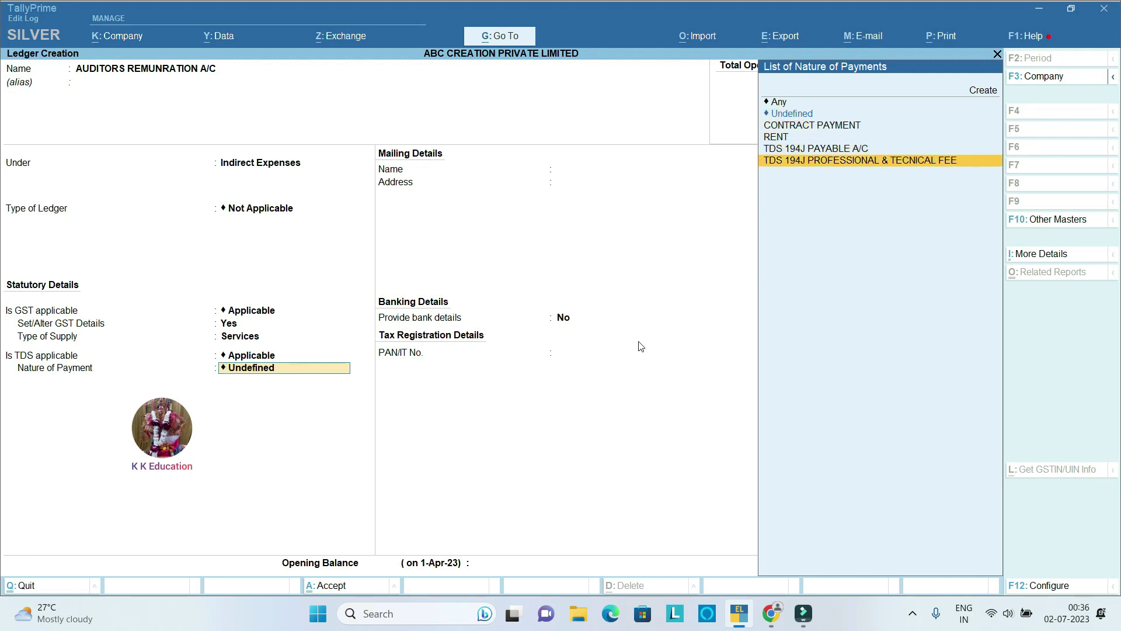
{"action": "key", "text": "Return"}
{"action": "key", "text": "Return"}
{"action": "key", "text": "Return"}
{"action": "key", "text": "Return"}
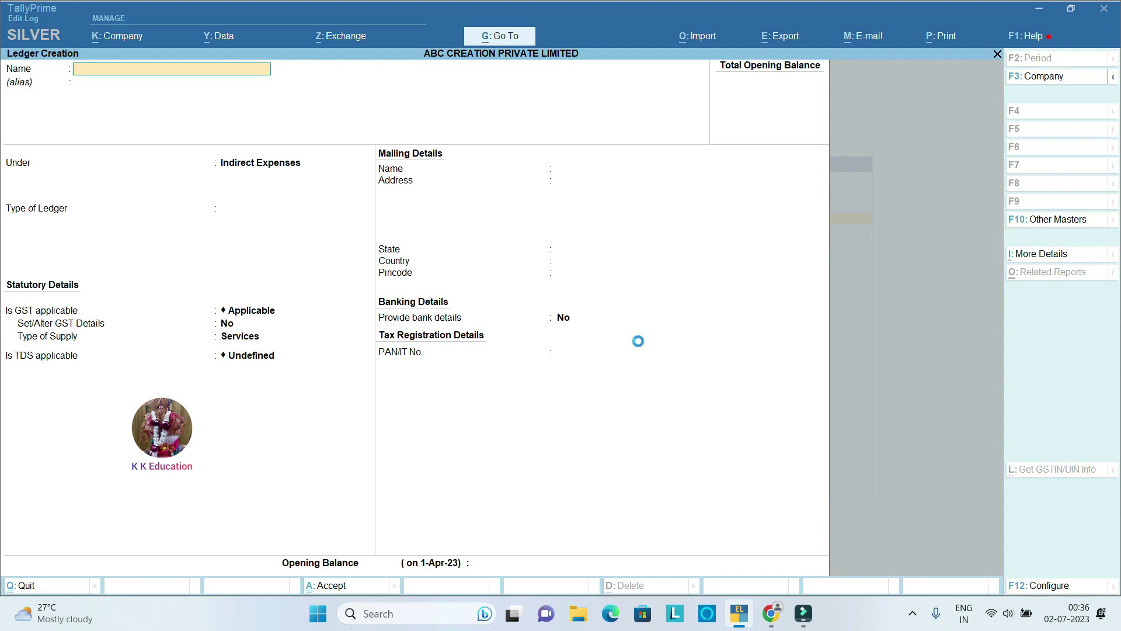
{"action": "key", "text": "Escape"}
Step: Open voucher entry and switch to the plain Purchase voucher type
{"action": "key", "text": "Escape"}
{"action": "key", "text": "Escape"}
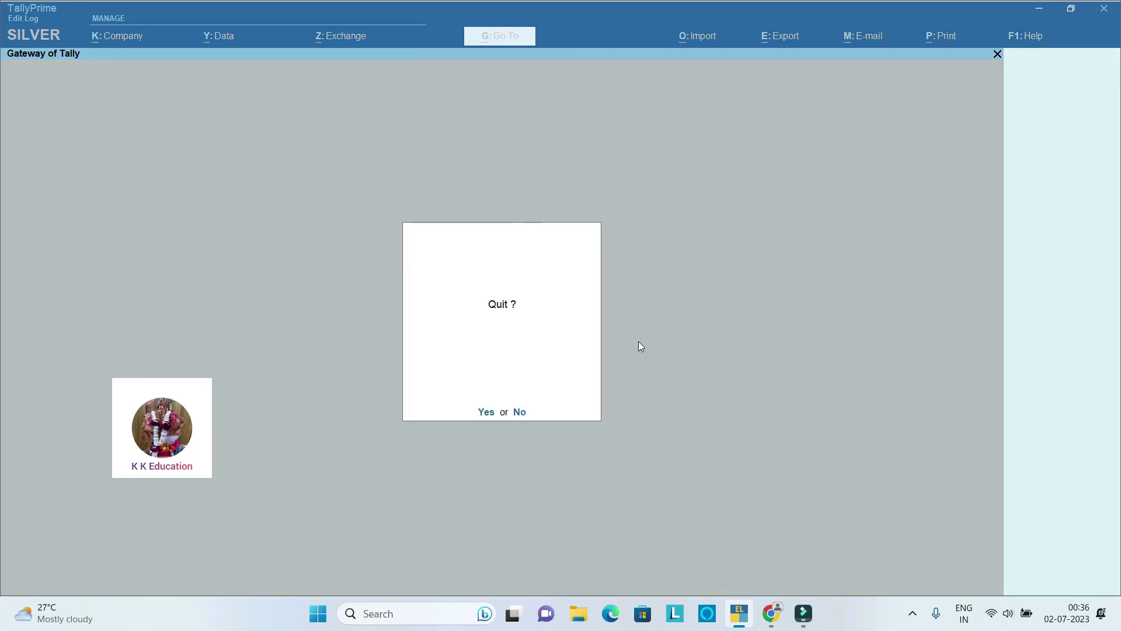
{"action": "key", "text": "Escape"}
{"action": "key", "text": "Down"}
{"action": "key", "text": "Down"}
{"action": "key", "text": "Down"}
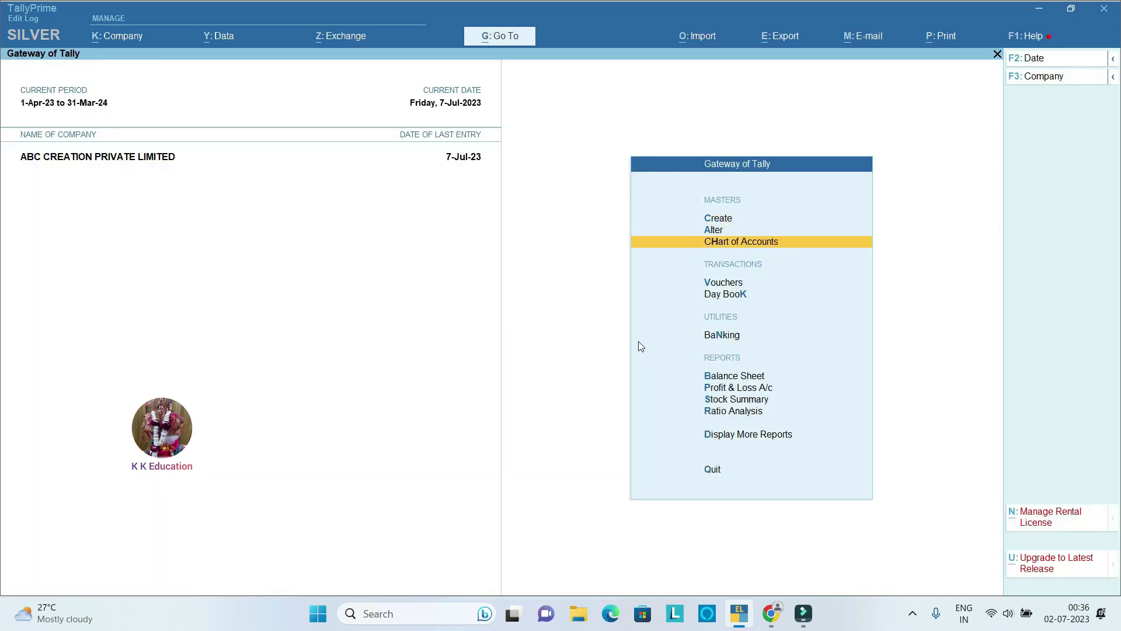
{"action": "key", "text": "Return"}
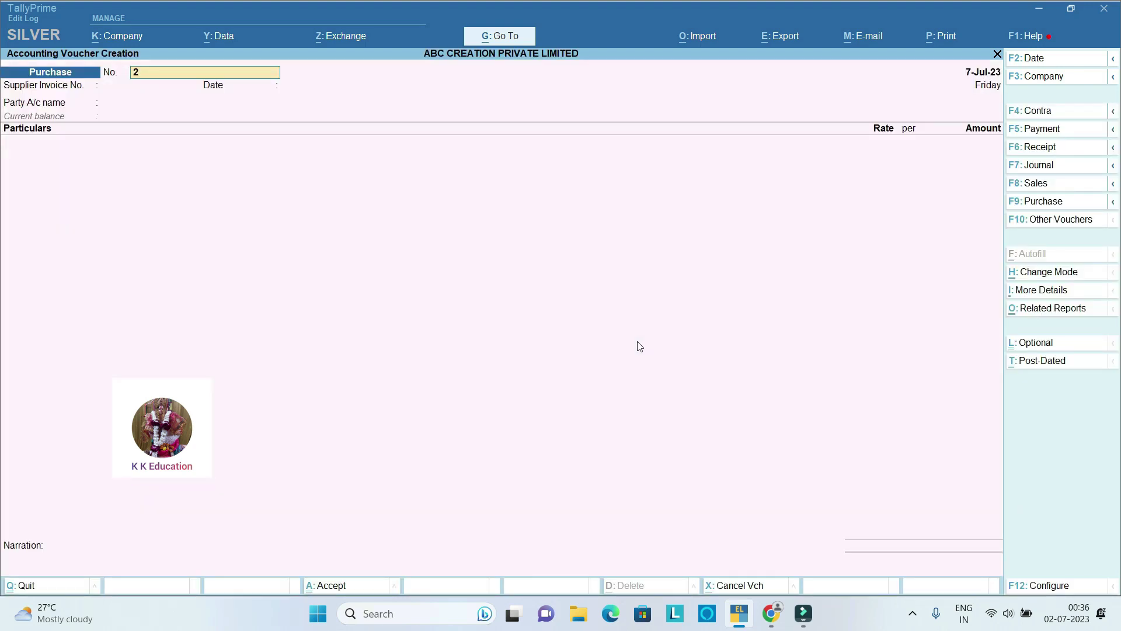
{"action": "left_click", "coordinate": [1055, 202]}
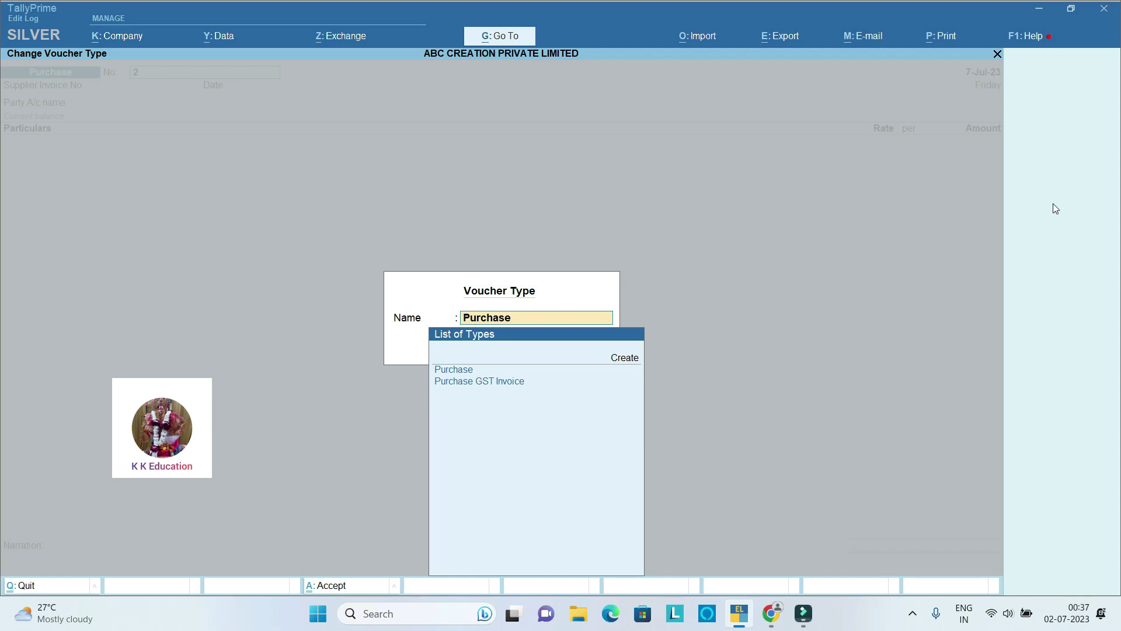
{"action": "key", "text": "Down"}
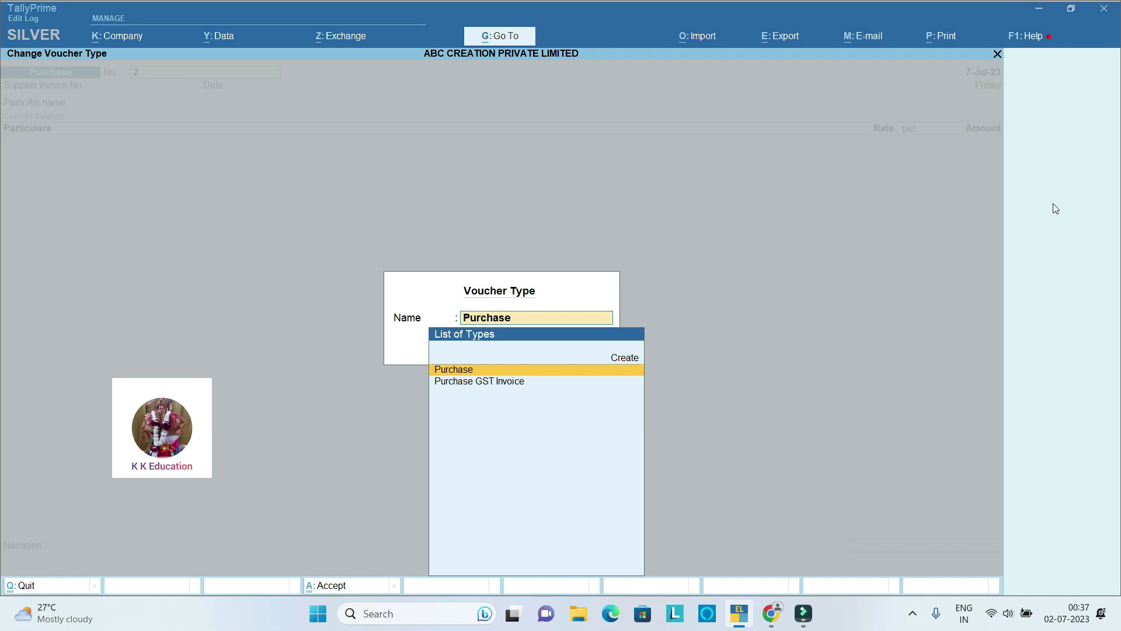
{"action": "key", "text": "Down"}
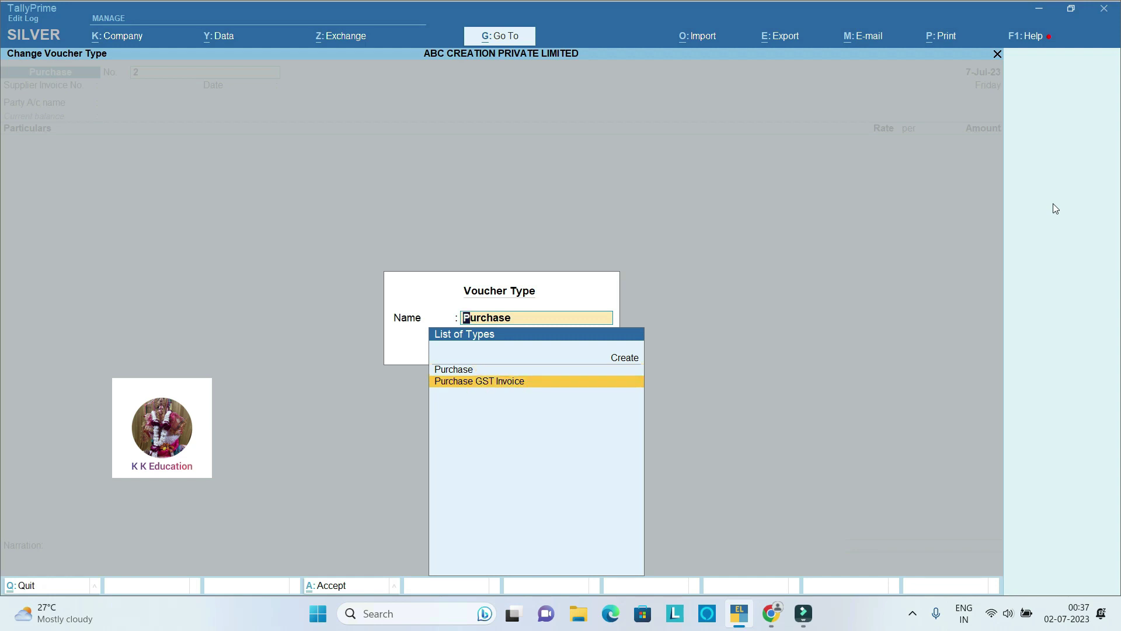
{"action": "key", "text": "Up"}
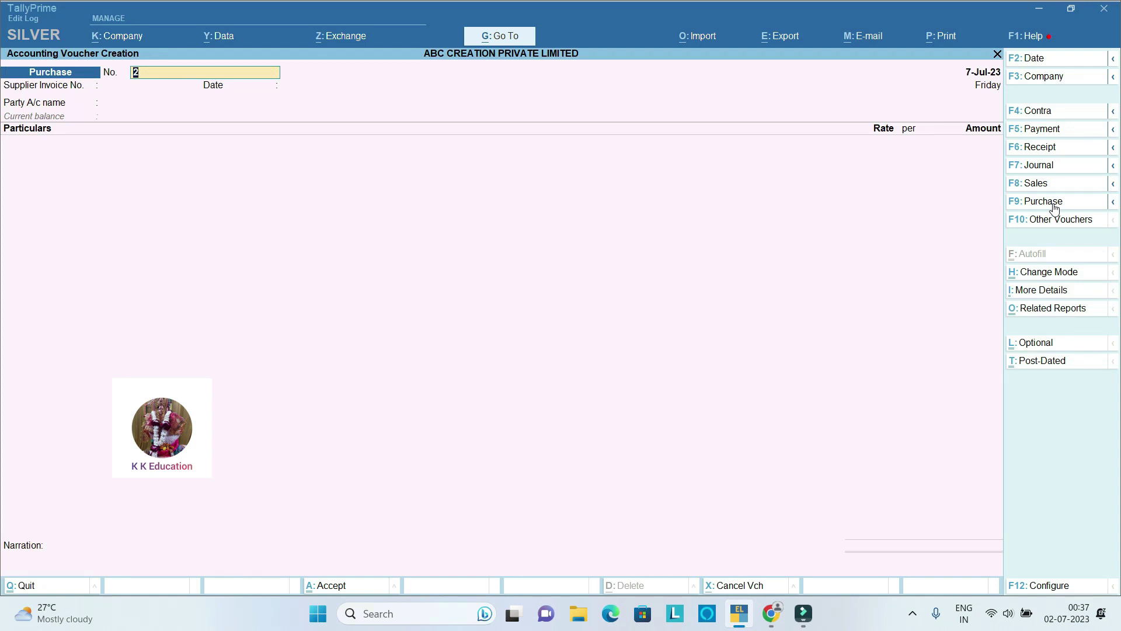
Step: Set voucher No. 1, the supplier invoice number, date 7-Jul-23 and party ABC ASSOCIEATS
{"action": "type", "text": "1"}
{"action": "key", "text": "Return"}
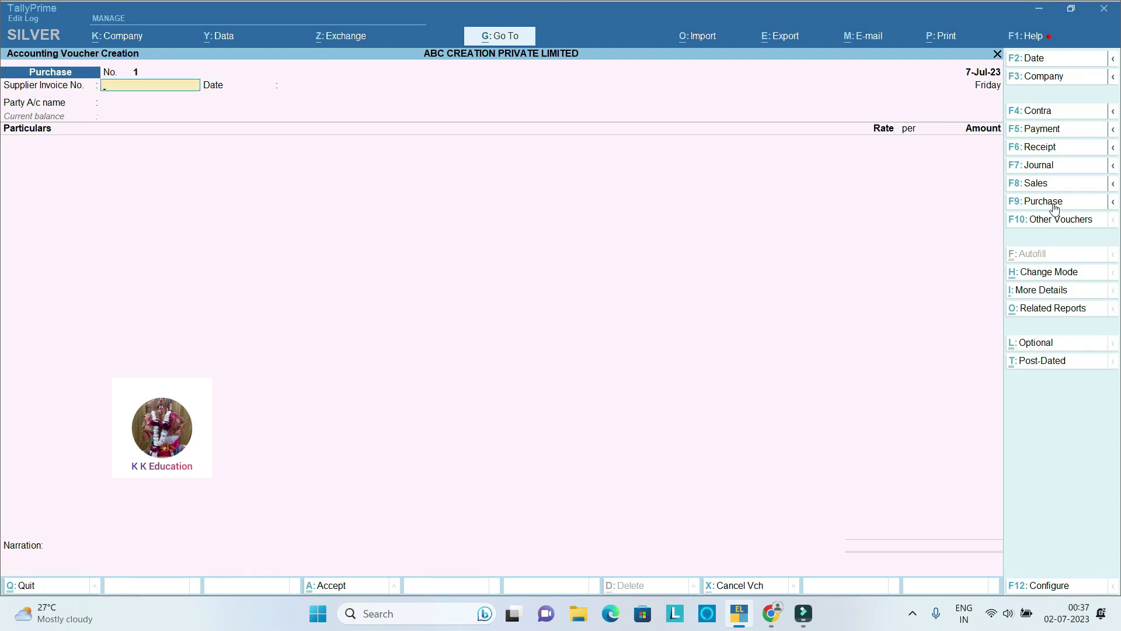
{"action": "type", "text": "124"}
{"action": "key", "text": "Return"}
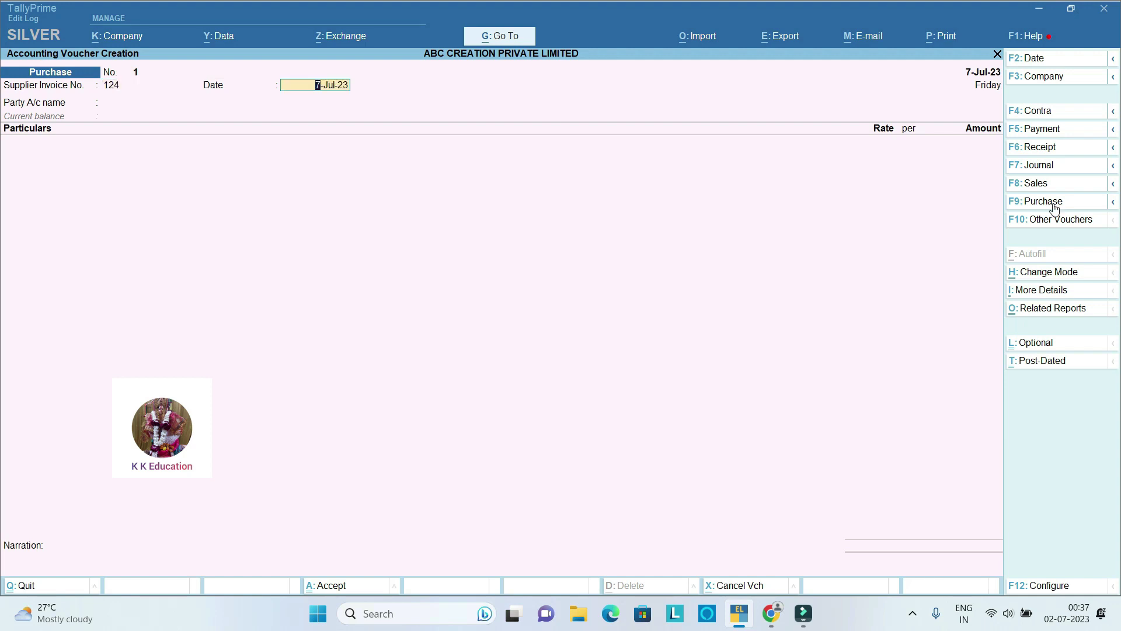
{"action": "key", "text": "Return"}
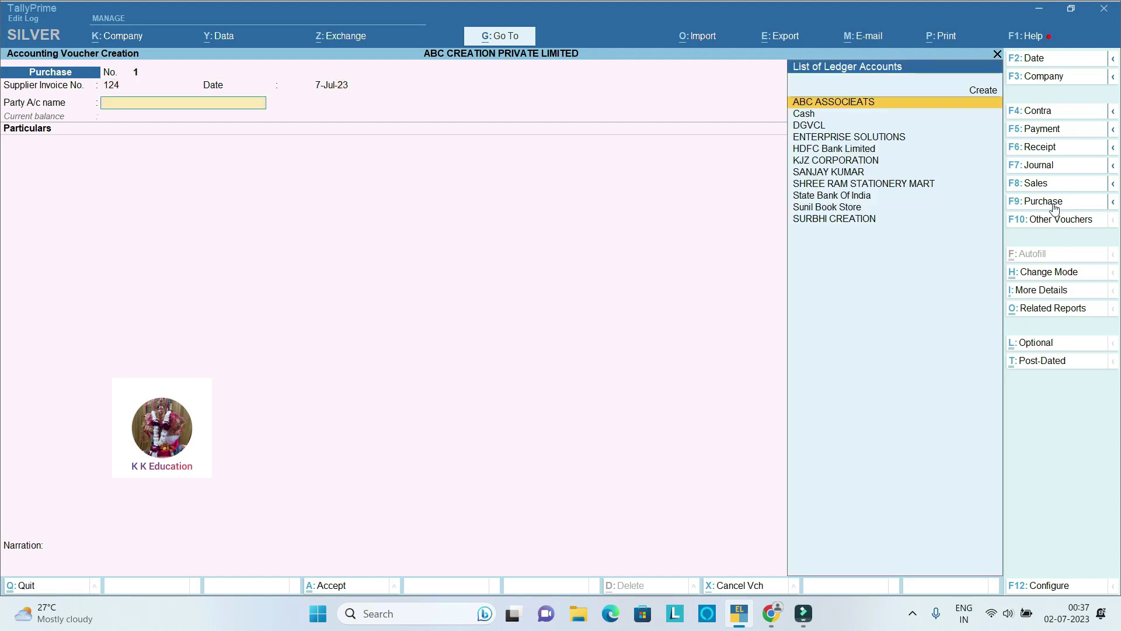
{"action": "key", "text": "Return"}
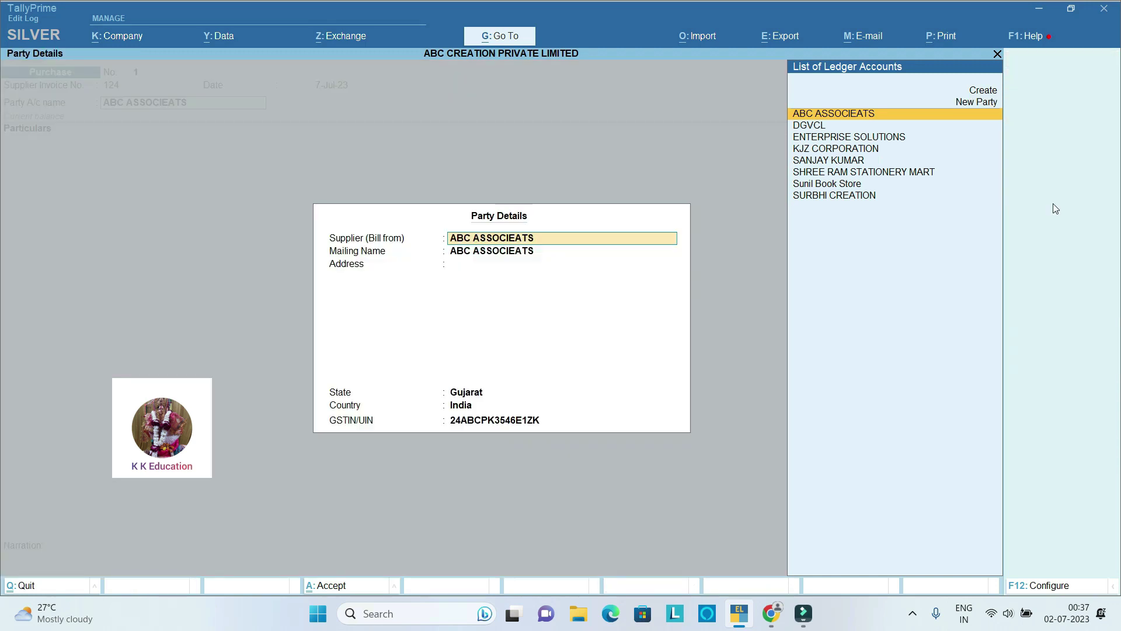
{"action": "key", "text": "Return"}
{"action": "key", "text": "Return"}
{"action": "key", "text": "Return"}
{"action": "key", "text": "Return"}
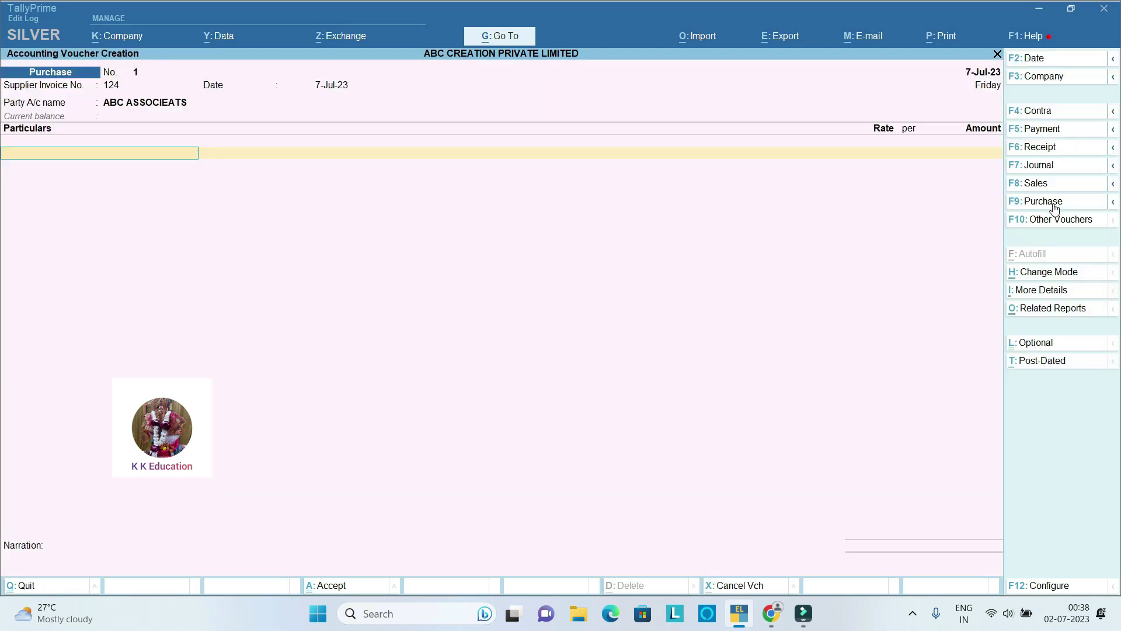
Step: Debit AUDITORS REMUNRATION A/C with 59,000 GST-inclusive, giving a 50,000 base under TDS 194J
{"action": "type", "text": "AU"}
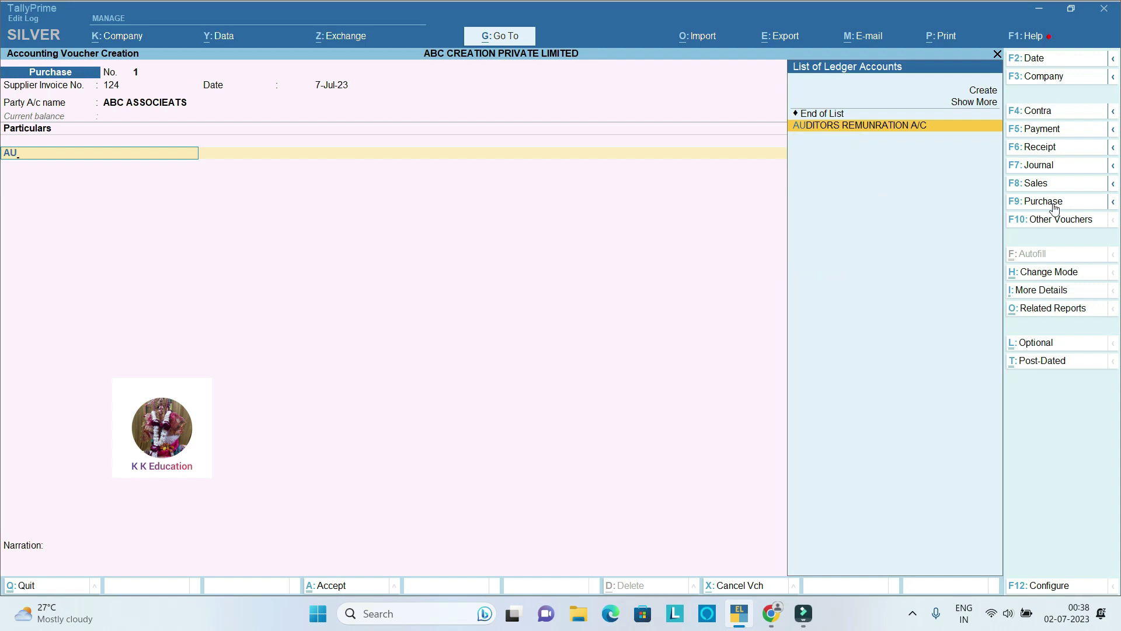
{"action": "key", "text": "Return"}
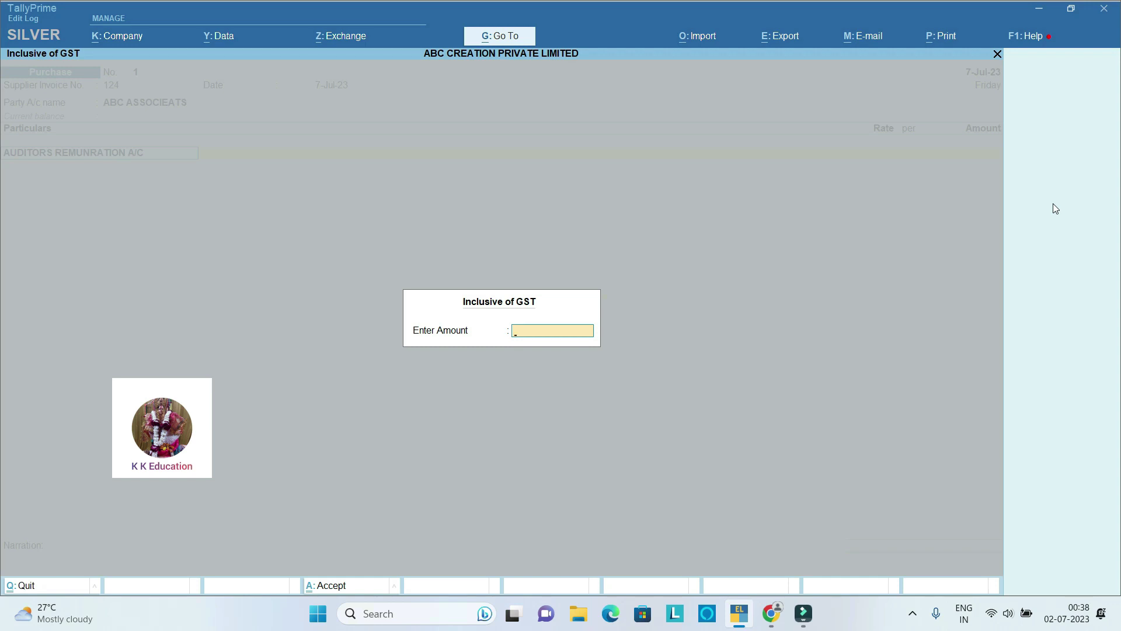
{"action": "type", "text": "59000"}
{"action": "key", "text": "Return"}
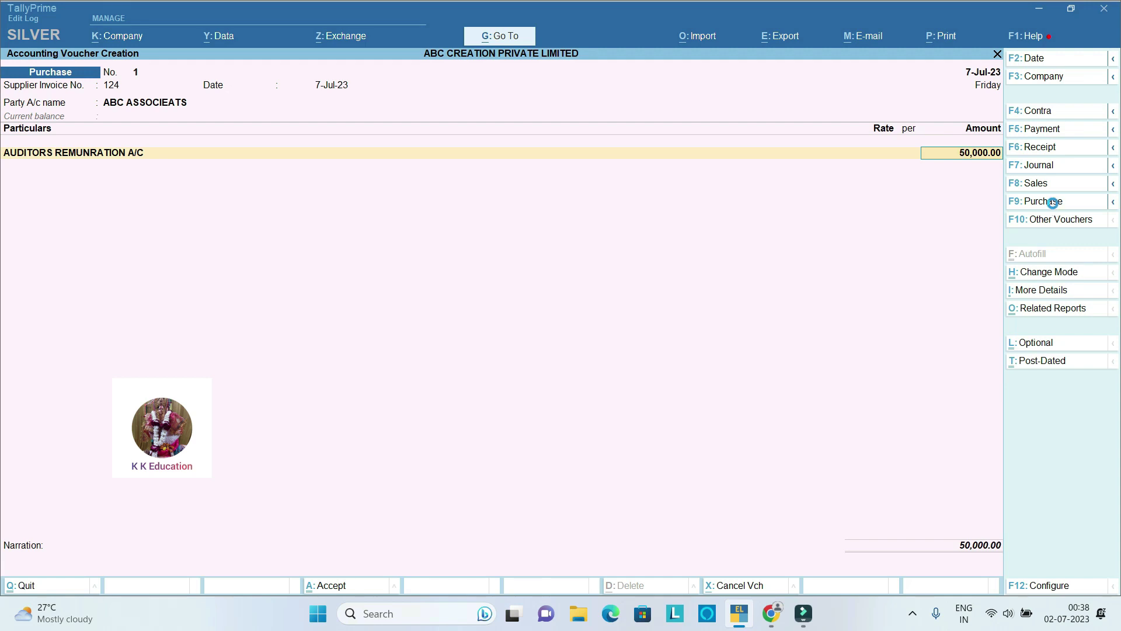
{"action": "key", "text": "Return"}
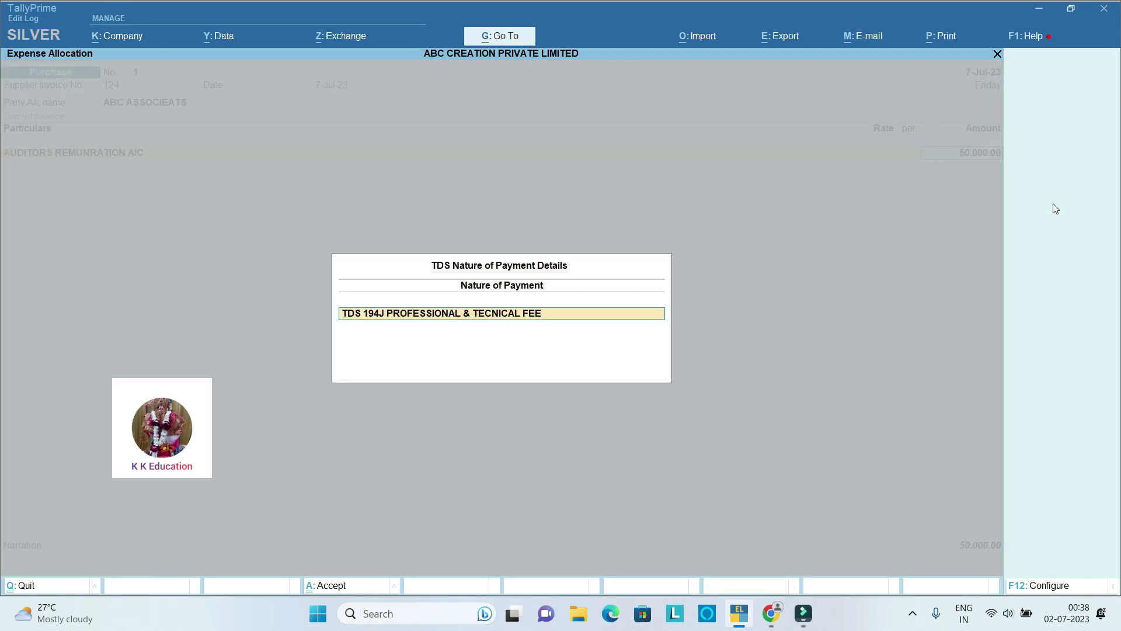
{"action": "key", "text": "Return"}
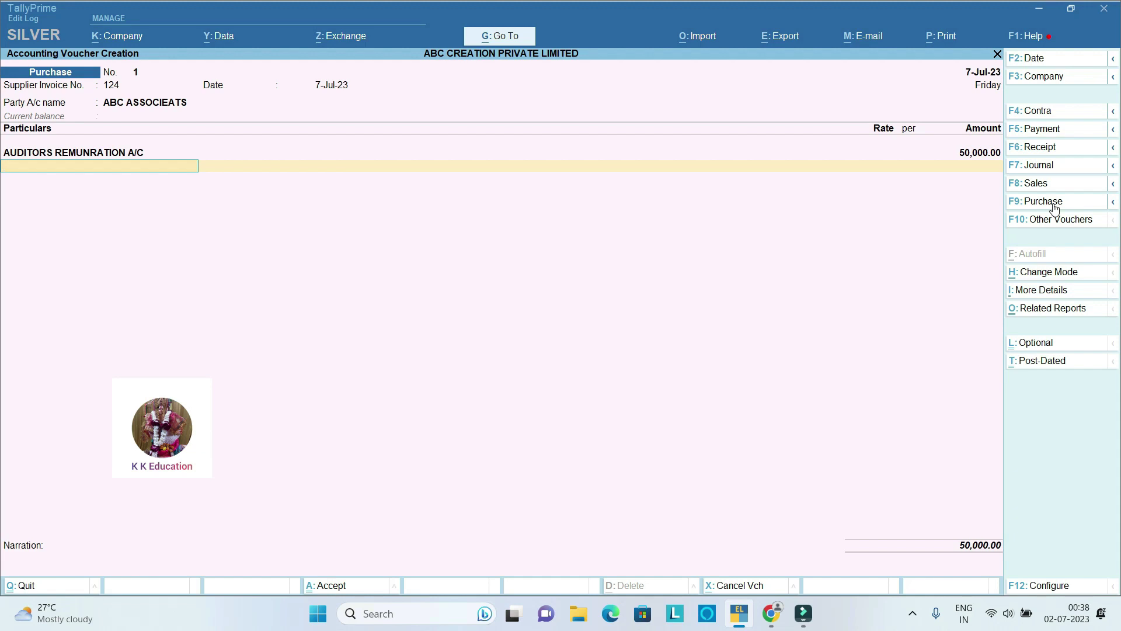
Step: Add Input CGST and Input SGST at 4,500 each, set a New Ref bill, and save
{"action": "type", "text": "IN"}
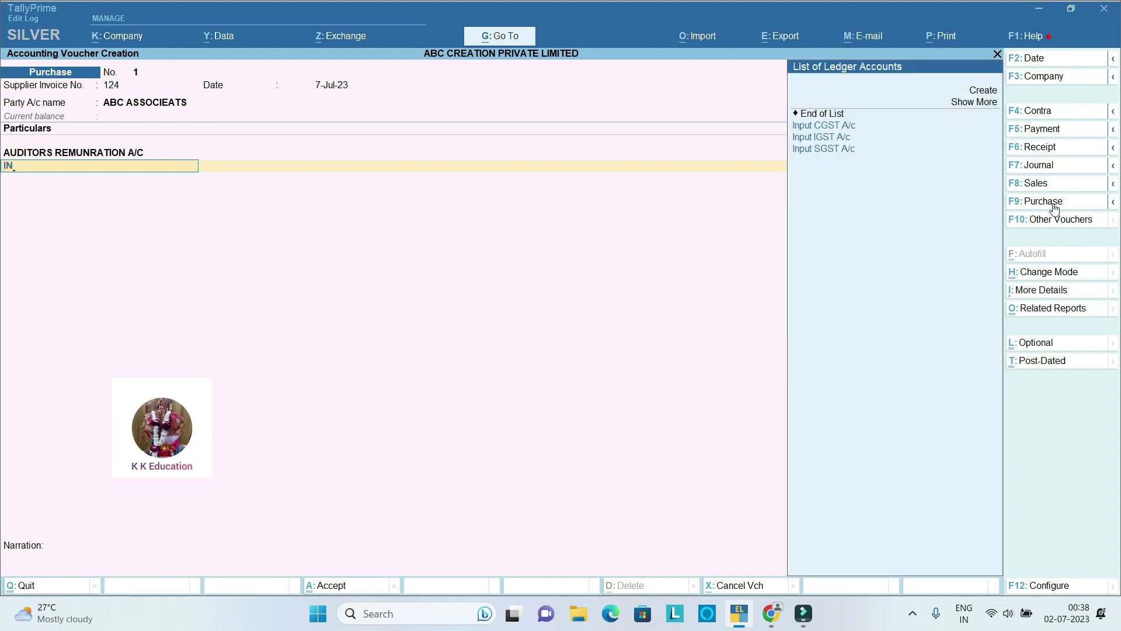
{"action": "key", "text": "Return"}
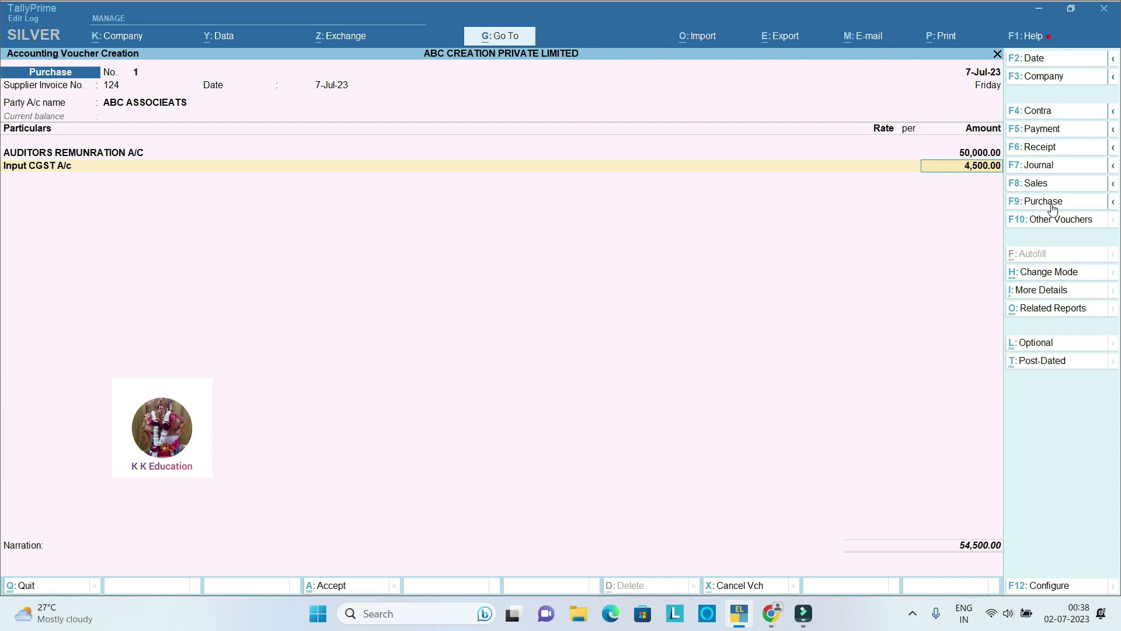
{"action": "key", "text": "Return"}
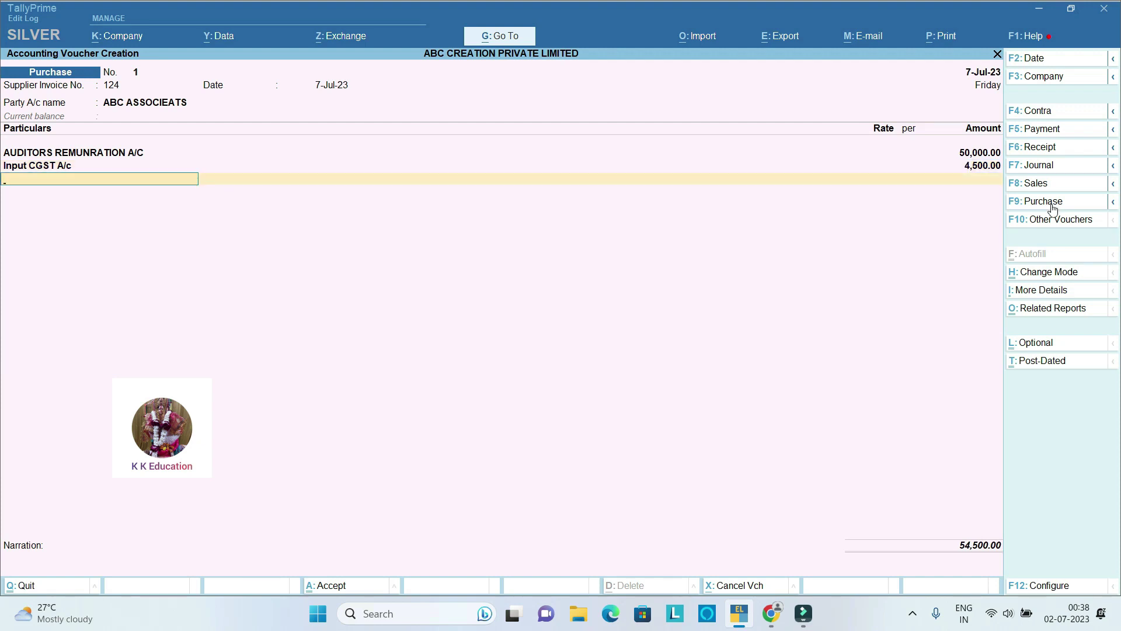
{"action": "type", "text": "IN"}
{"action": "key", "text": "Down"}
{"action": "key", "text": "Down"}
{"action": "key", "text": "Down"}
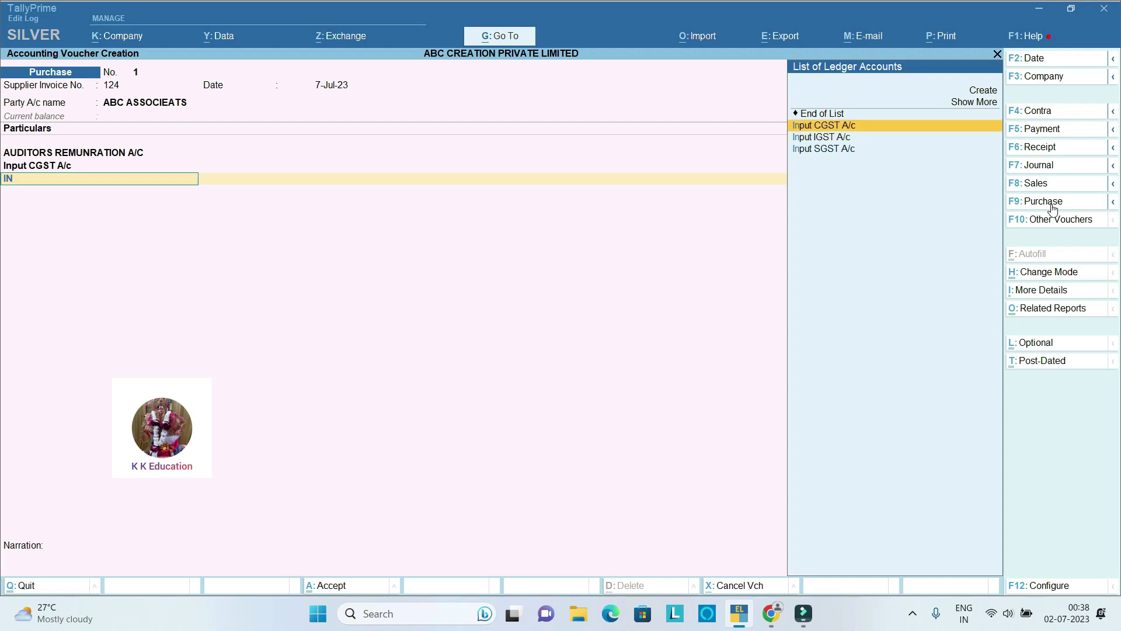
{"action": "key", "text": "Return"}
{"action": "key", "text": "Return"}
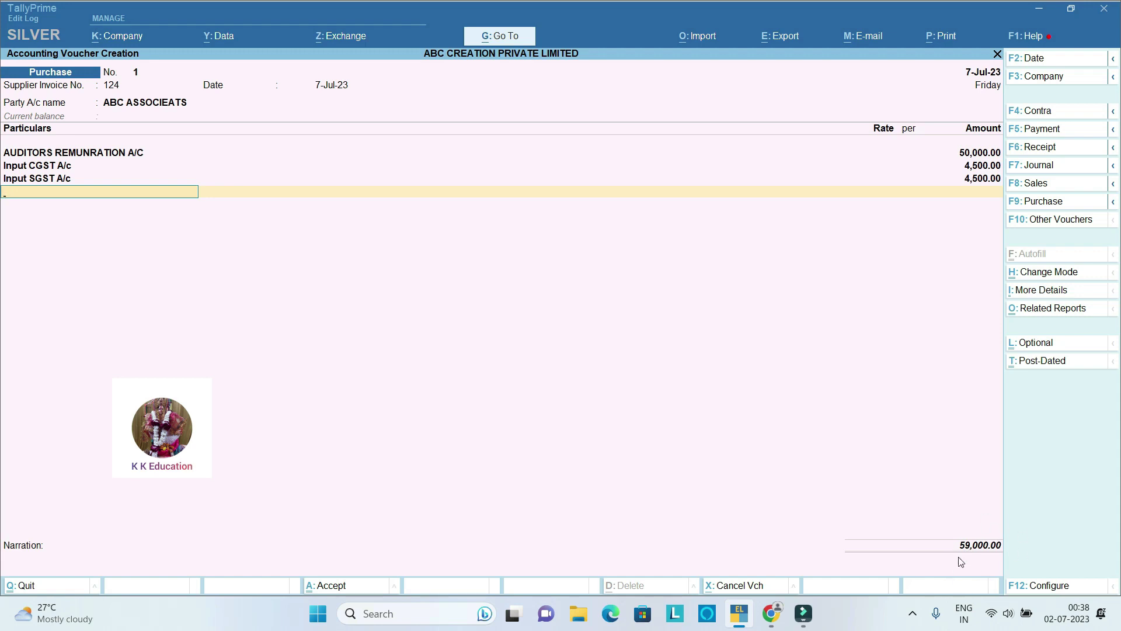
{"action": "key", "text": "Return"}
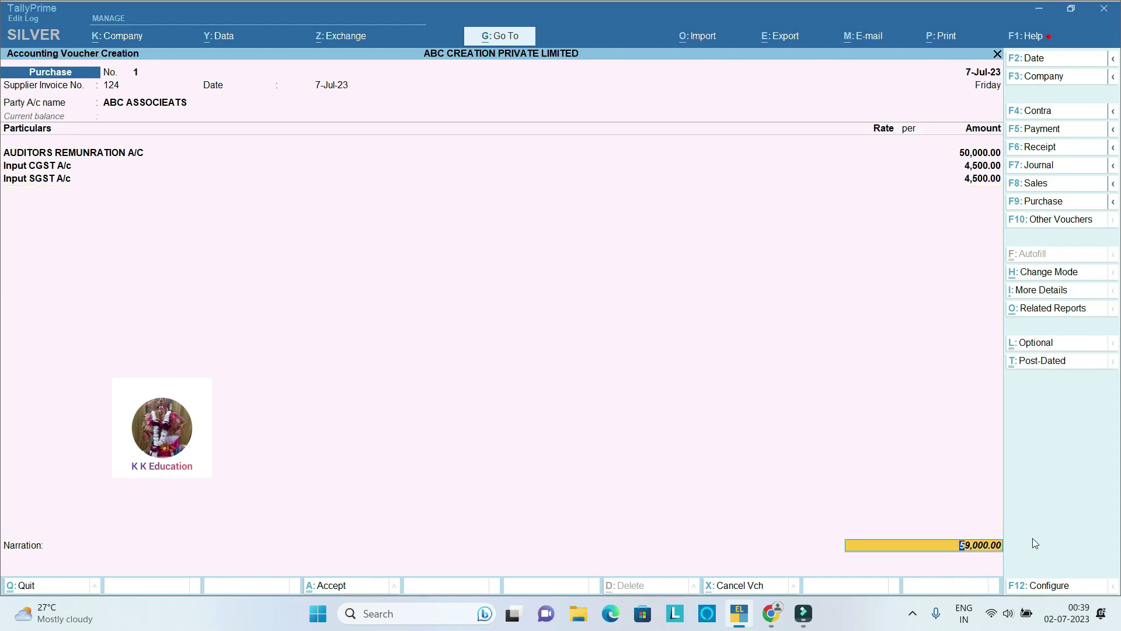
{"action": "key", "text": "Return"}
{"action": "key", "text": "Return"}
{"action": "key", "text": "Return"}
{"action": "key", "text": "Return"}
{"action": "key", "text": "Return"}
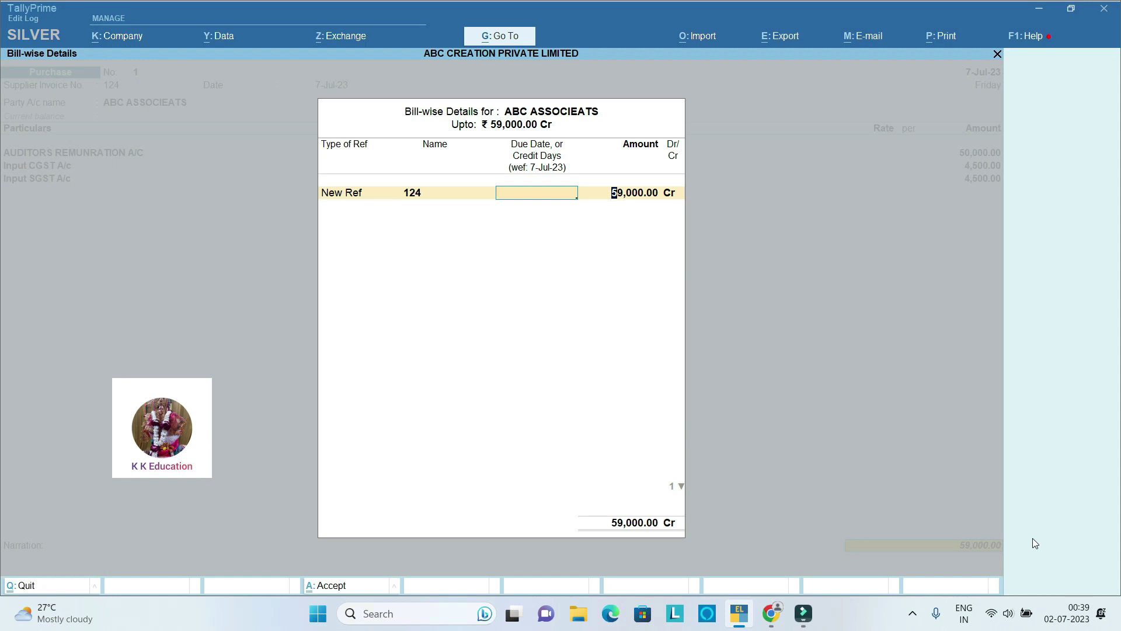
{"action": "key", "text": "Return"}
{"action": "key", "text": "Return"}
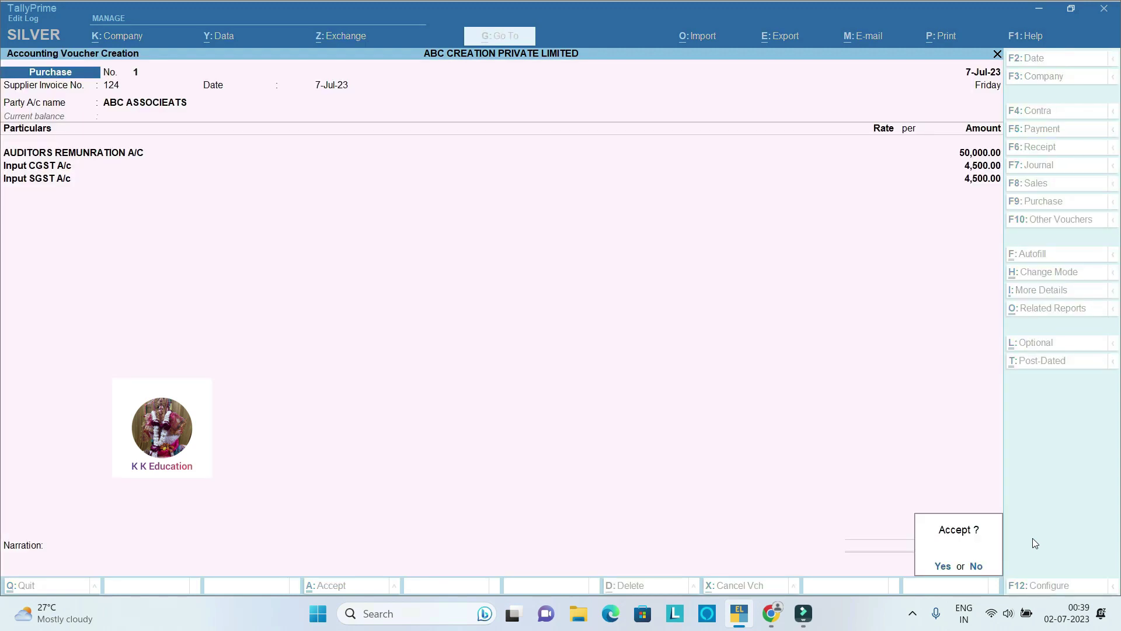
{"action": "key", "text": "Return"}
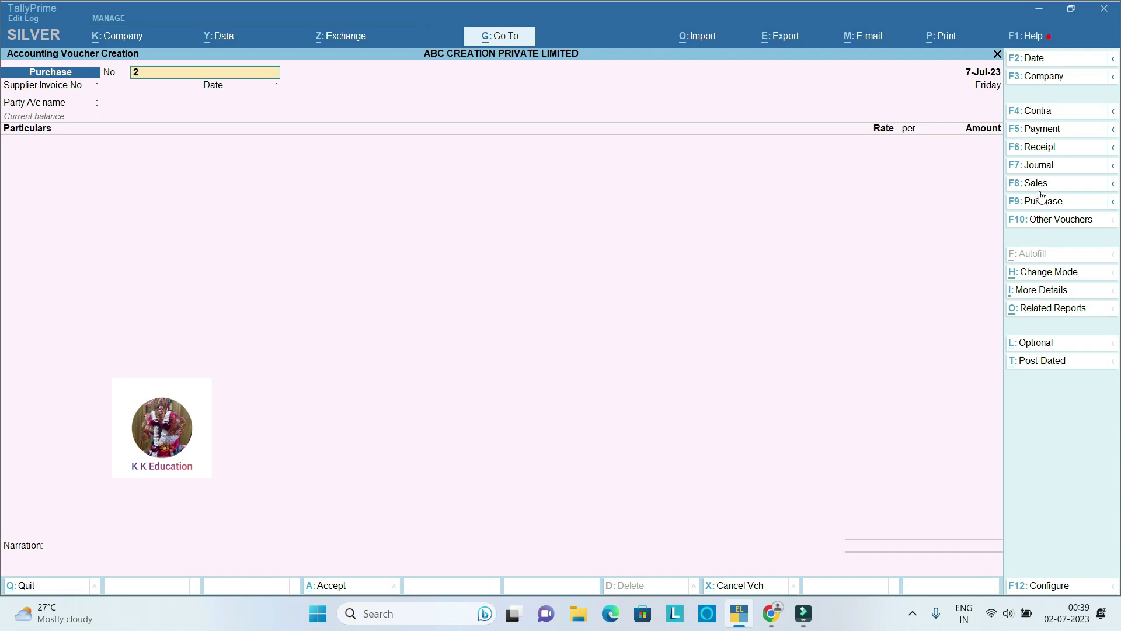
Step: Auto-fill a TDS Deduction journal till 7-Jul-23 for TDS 194J into TDS 194J PAYABLE
{"action": "left_click", "coordinate": [1040, 169]}
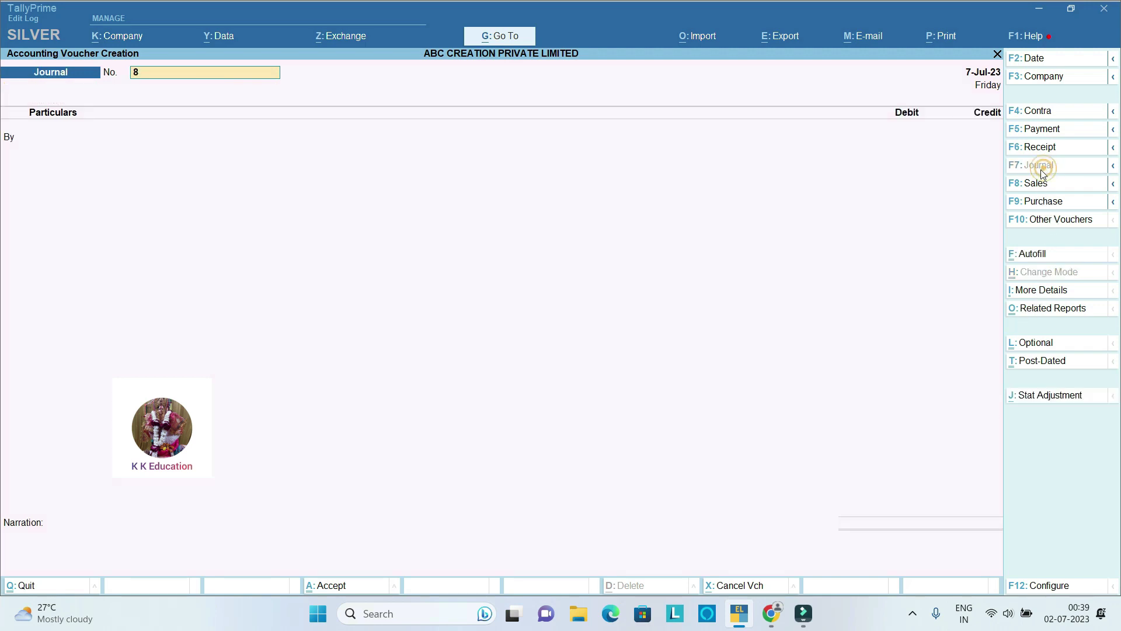
{"action": "left_click", "coordinate": [1039, 255]}
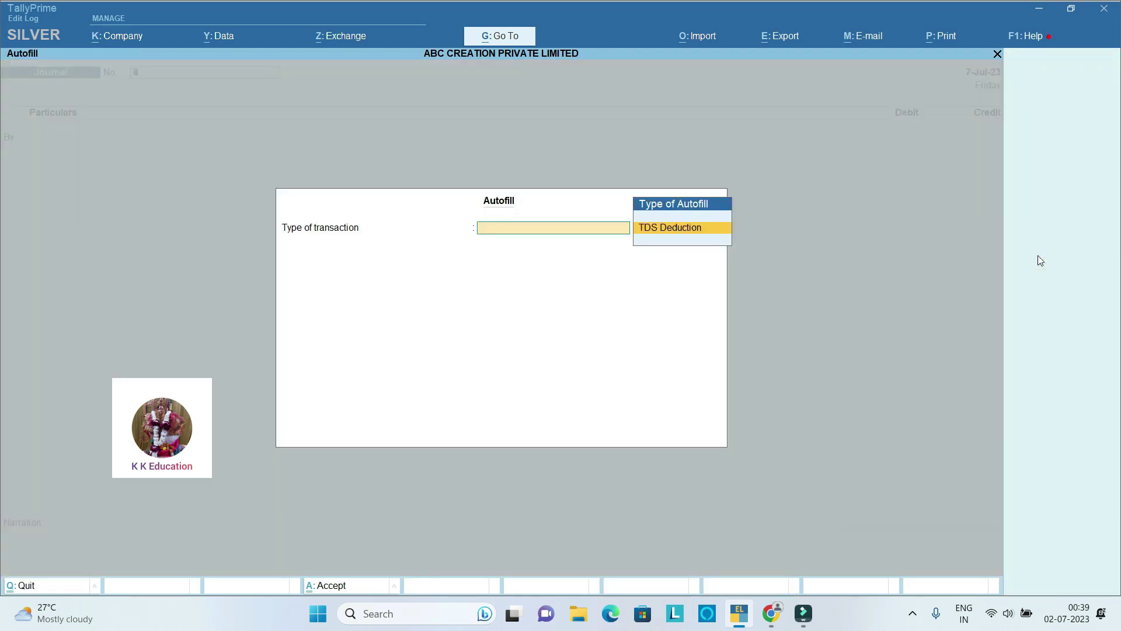
{"action": "key", "text": "Return"}
{"action": "key", "text": "Return"}
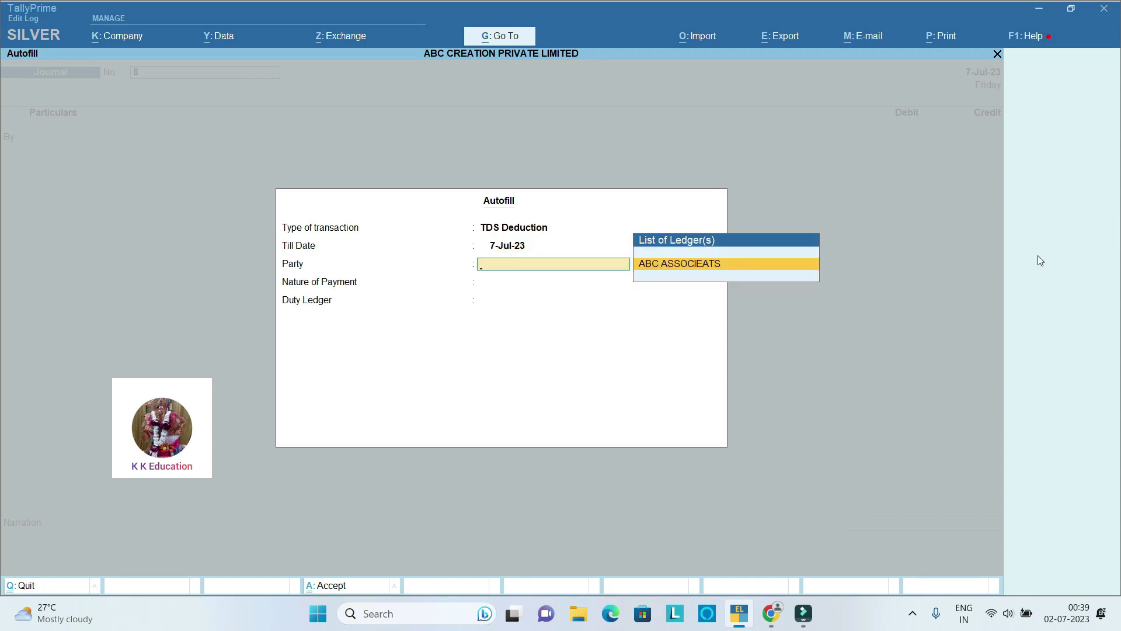
{"action": "key", "text": "Return"}
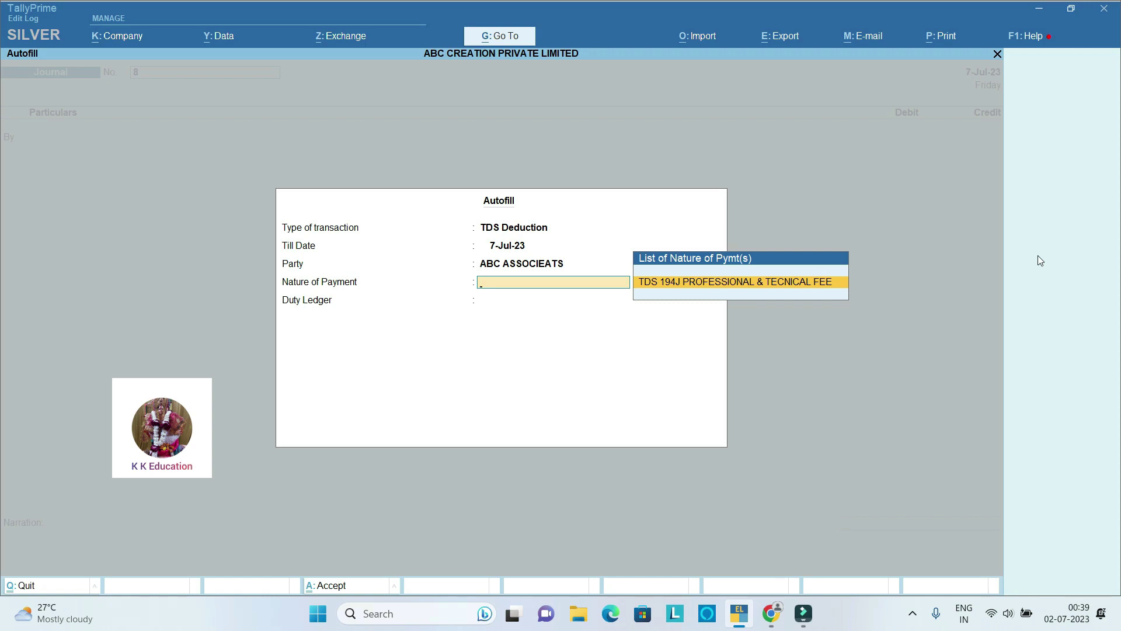
{"action": "key", "text": "Return"}
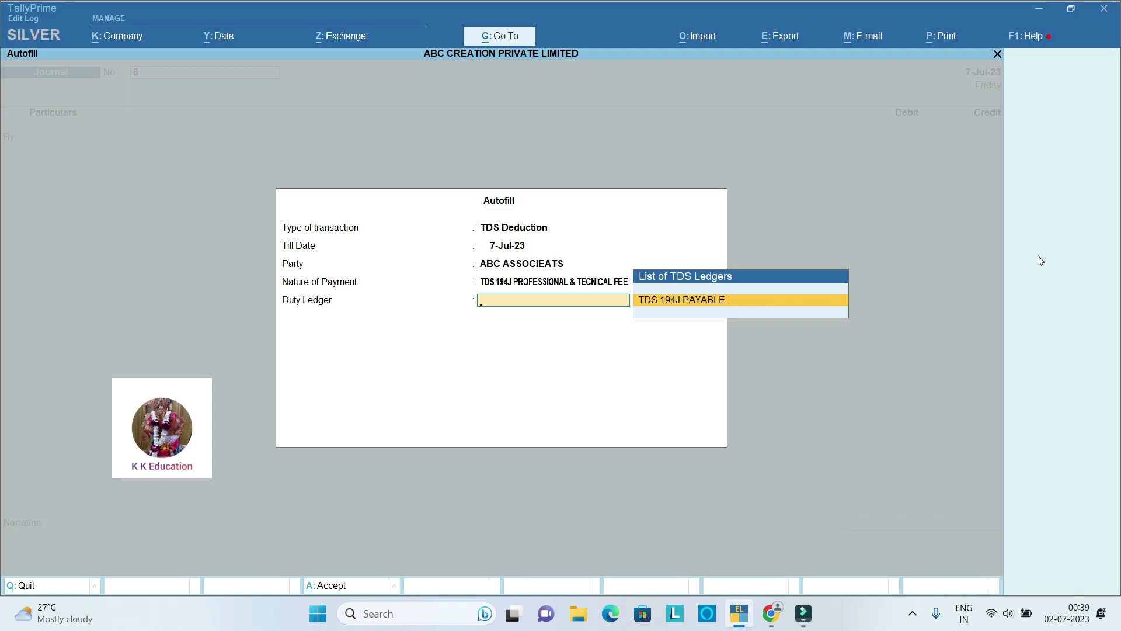
{"action": "key", "text": "Return"}
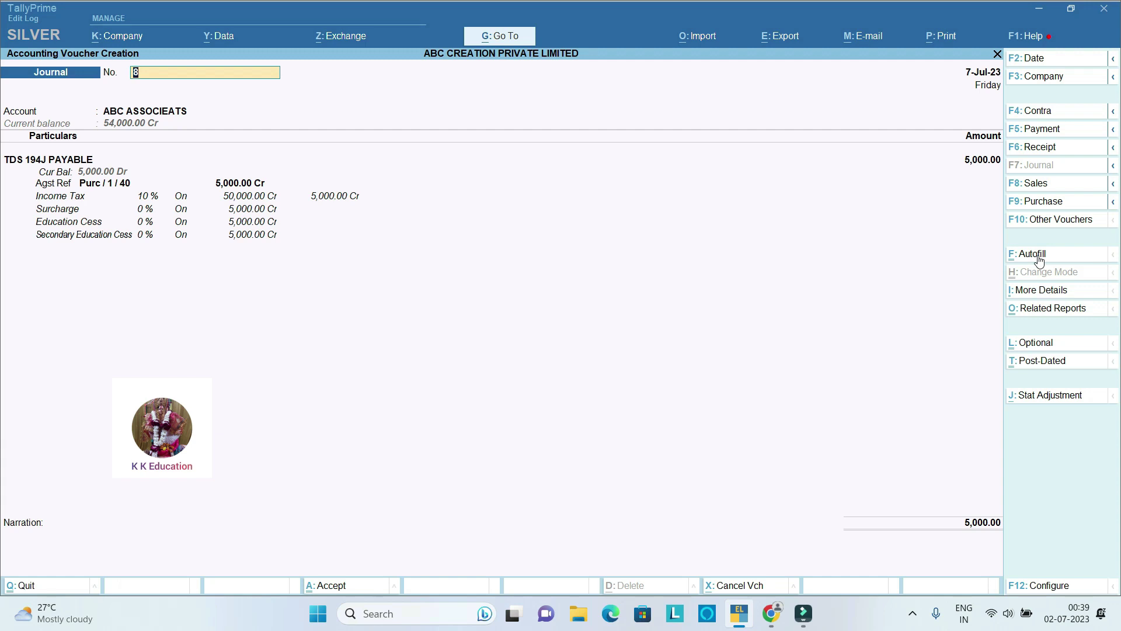
{"action": "key", "text": "Return"}
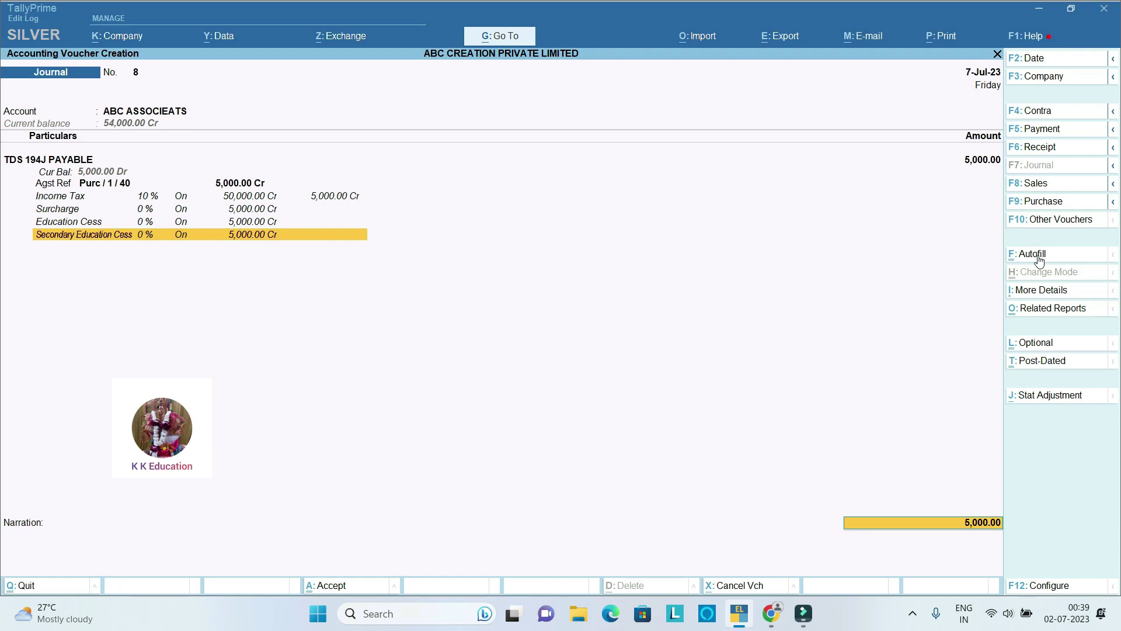
{"action": "key", "text": "Return"}
{"action": "key", "text": "Return"}
{"action": "key", "text": "Return"}
{"action": "key", "text": "Return"}
{"action": "key", "text": "Return"}
{"action": "key", "text": "Return"}
{"action": "key", "text": "Return"}
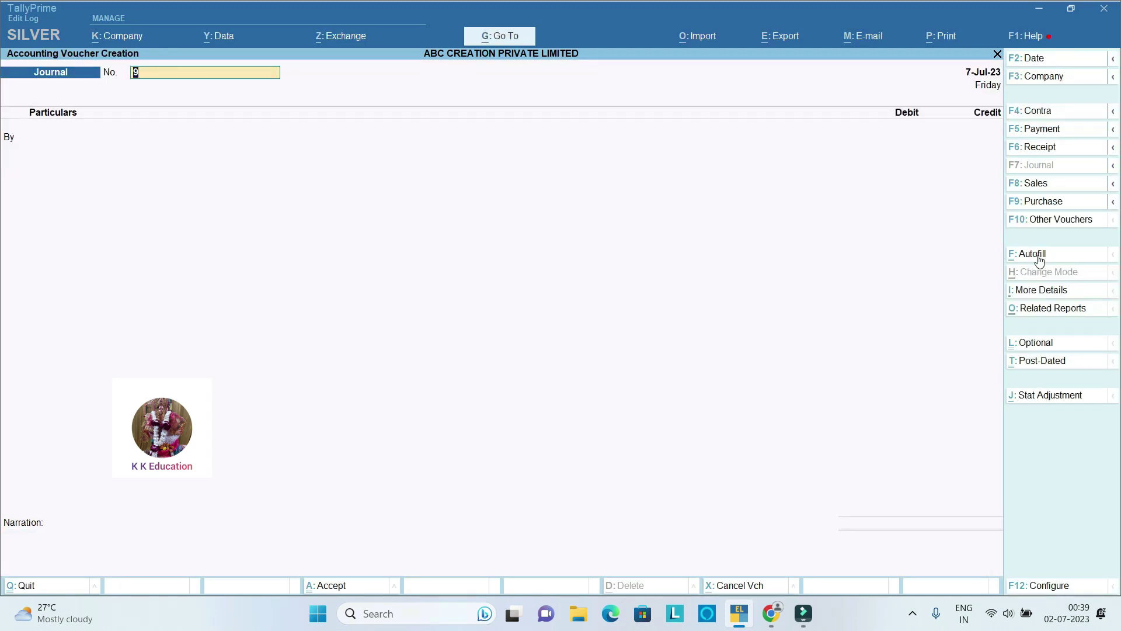
Step: Discard the empty journal voucher and open the ledger display filtered by AB
{"action": "key", "text": "Escape"}
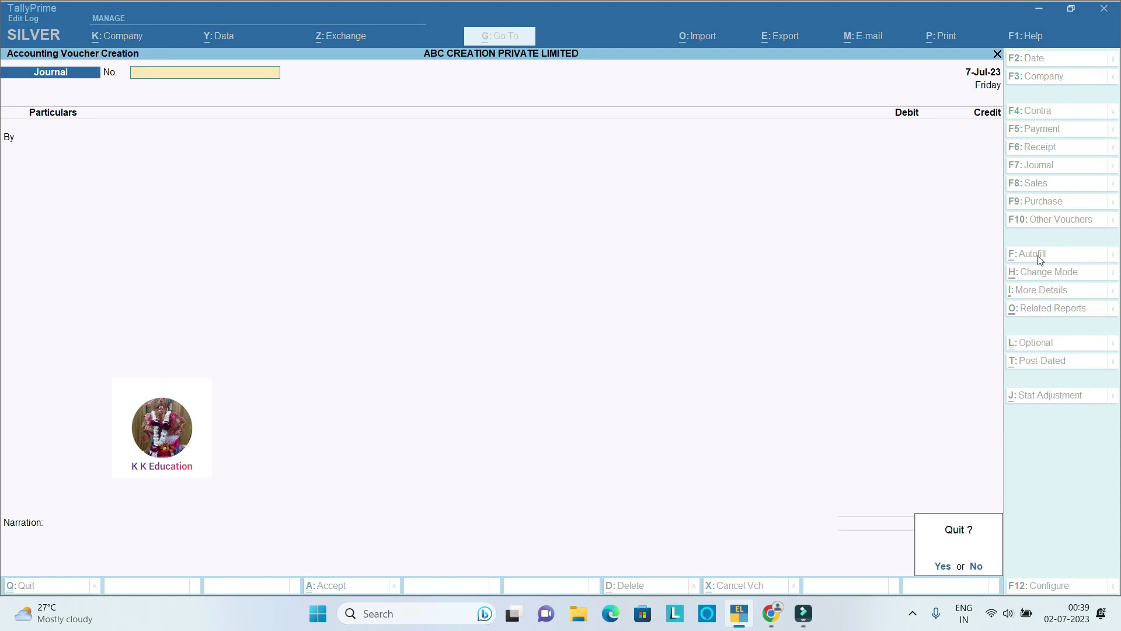
{"action": "key", "text": "Return"}
{"action": "key", "text": "d"}
{"action": "key", "text": "a"}
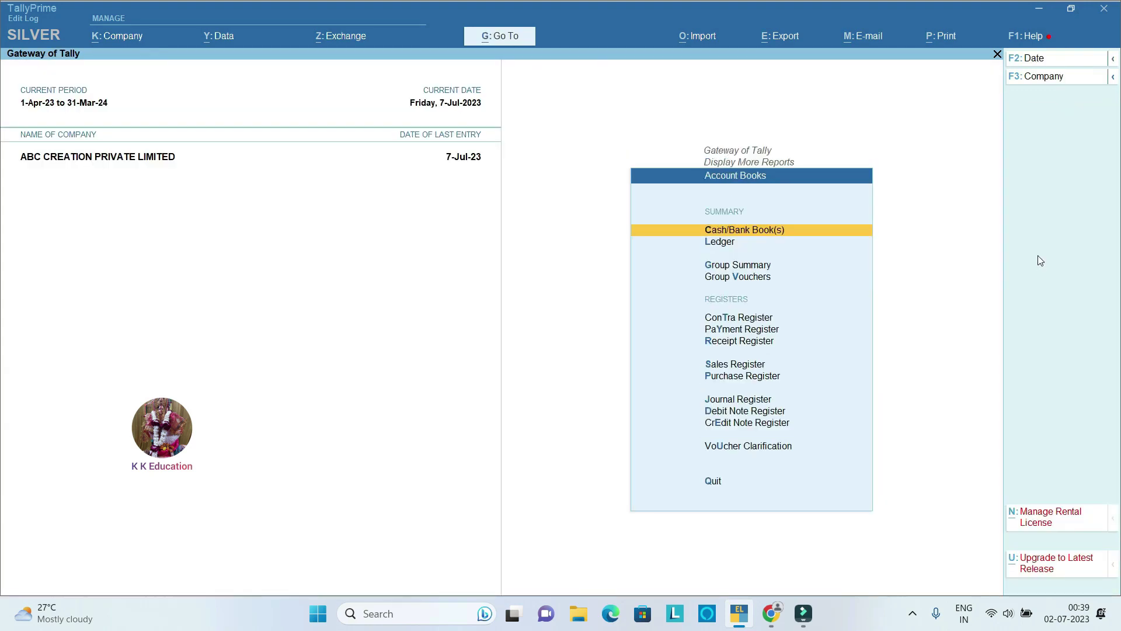
{"action": "type", "text": "l"}
{"action": "type", "text": "AB"}
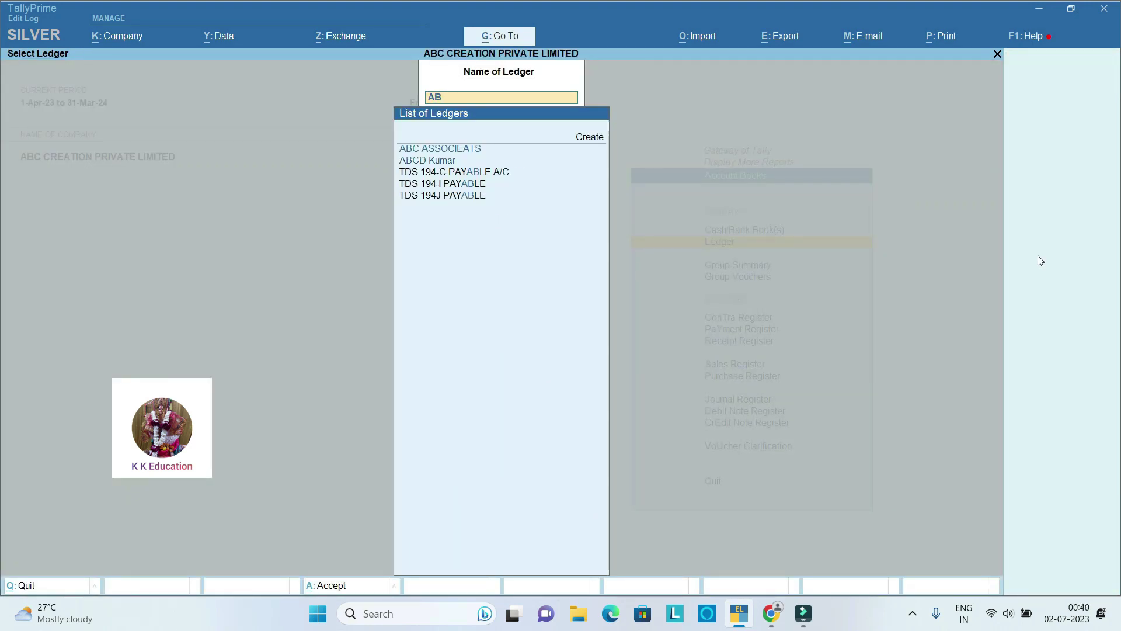
{"action": "key", "text": "Return"}
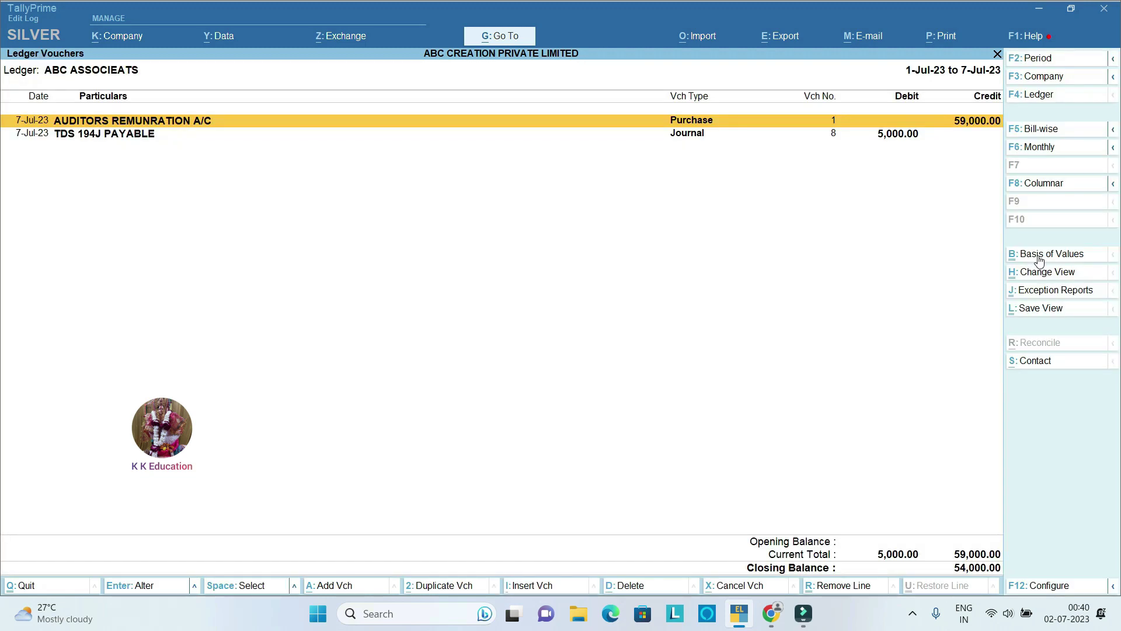
{"action": "key", "text": "Down"}
{"action": "key", "text": "Up"}
{"action": "key", "text": "Down"}
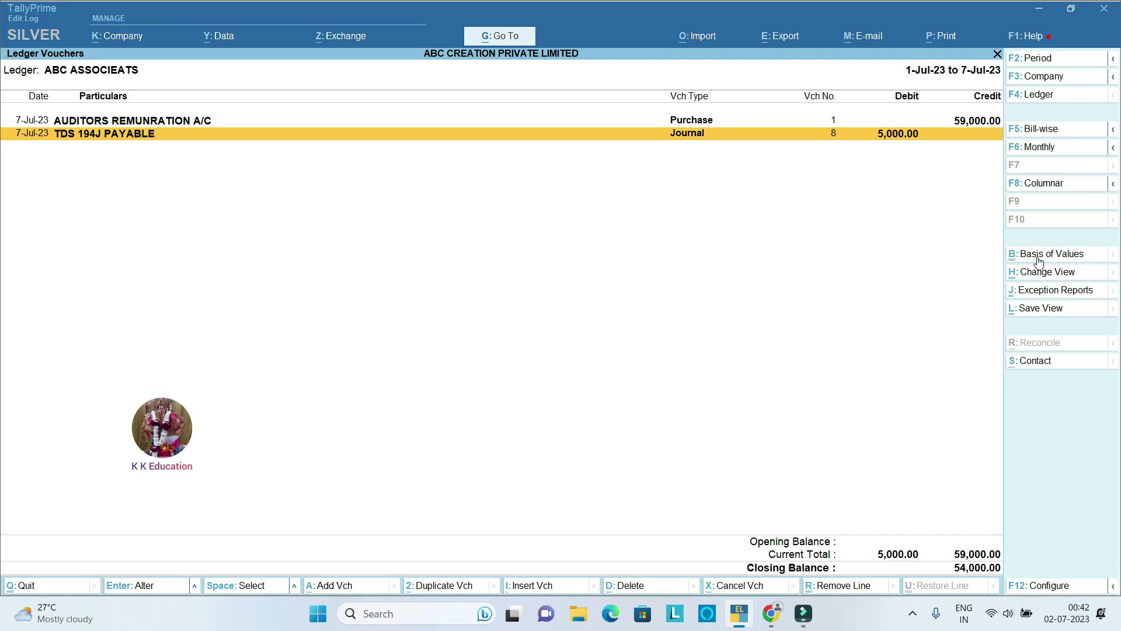
Step: Return to the Gateway and briefly view the ledger alteration list before backing out
{"action": "key", "text": "Escape"}
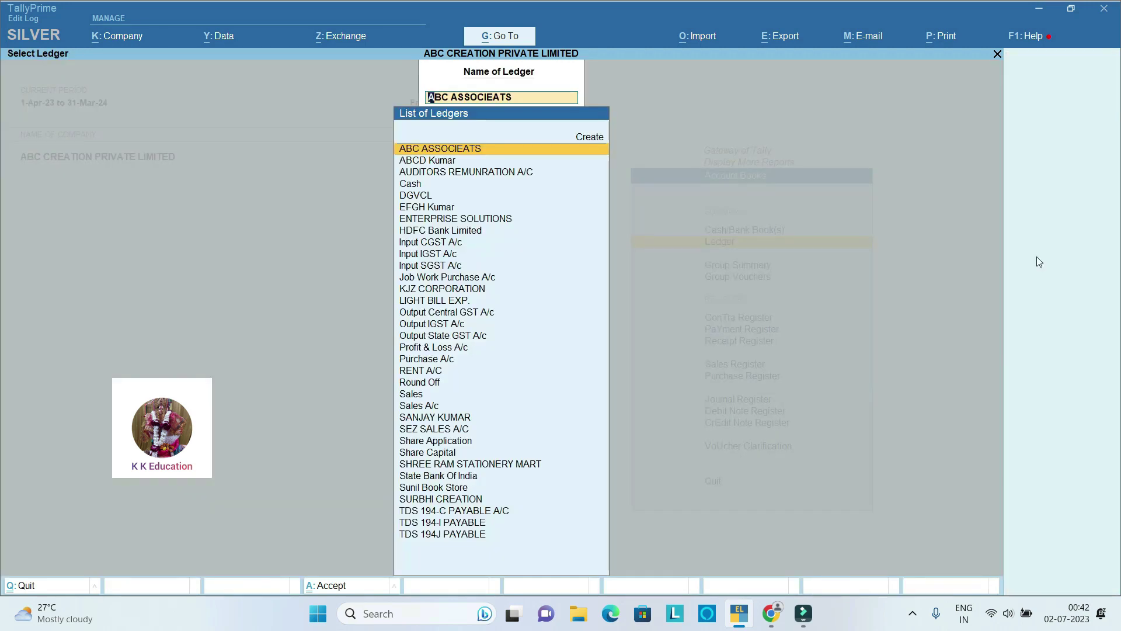
{"action": "key", "text": "Escape"}
{"action": "key", "text": "Escape"}
{"action": "key", "text": "Escape"}
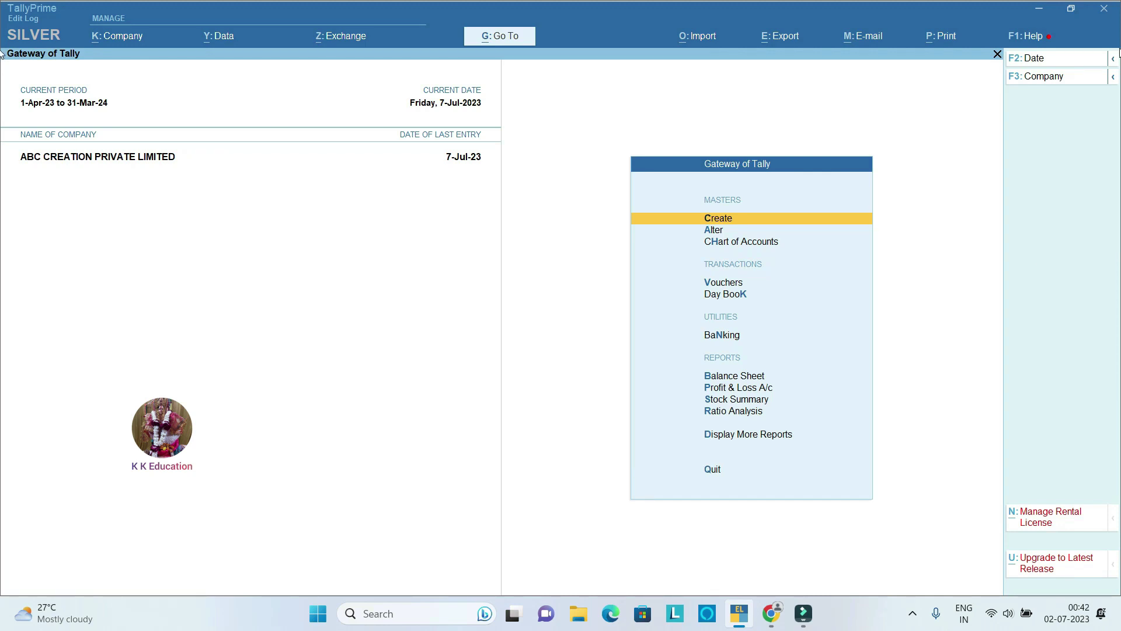
{"action": "key", "text": "Down"}
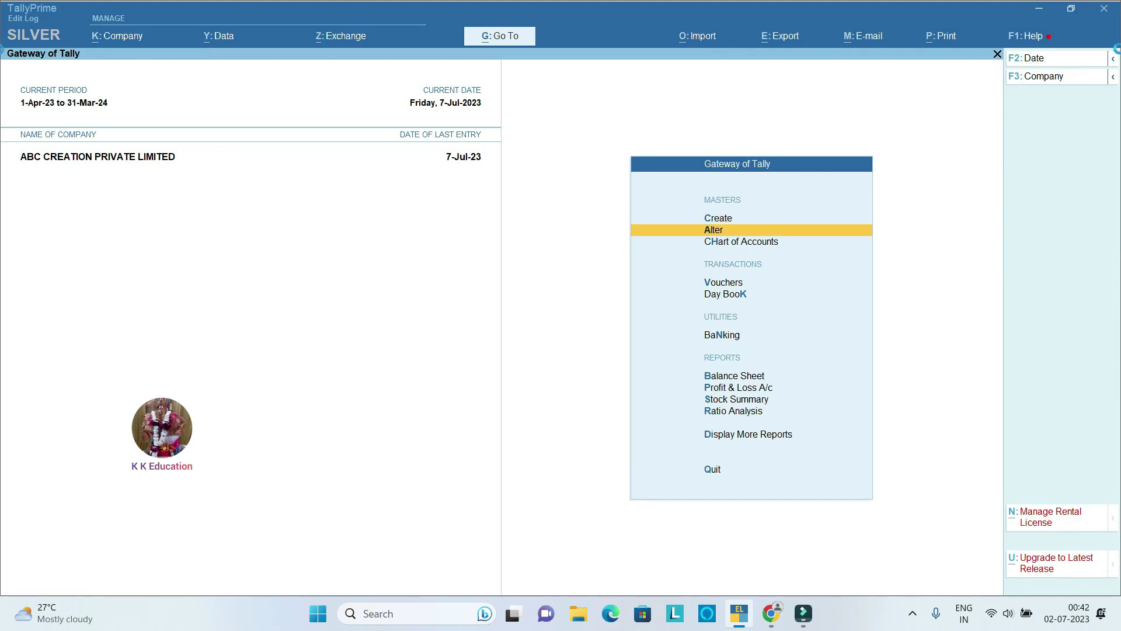
{"action": "key", "text": "Return"}
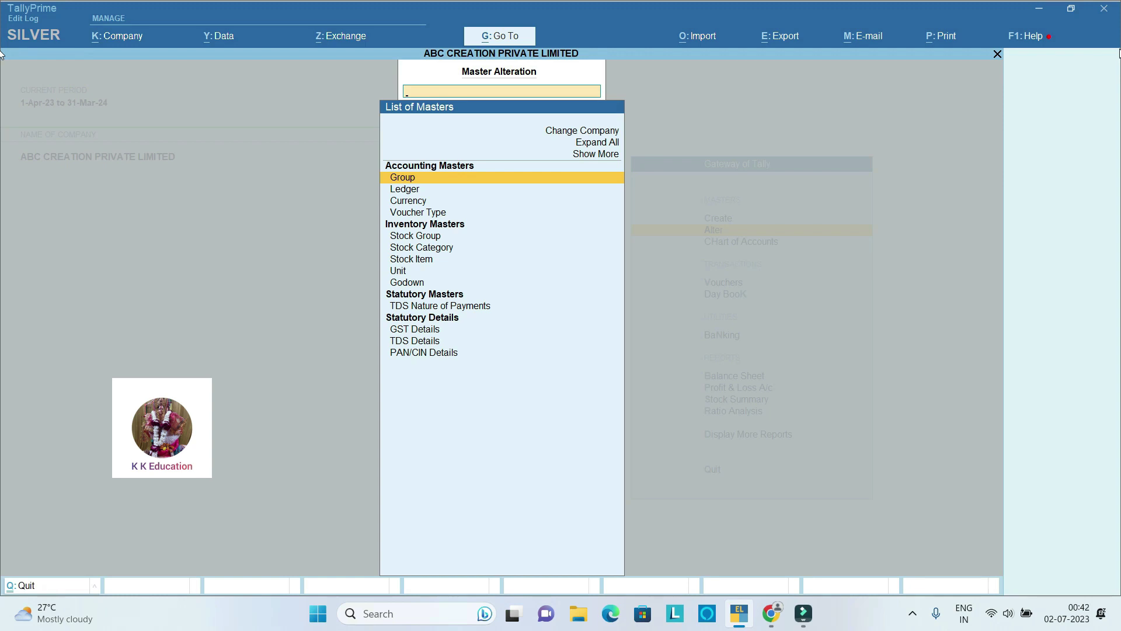
{"action": "key", "text": "Down"}
{"action": "key", "text": "Return"}
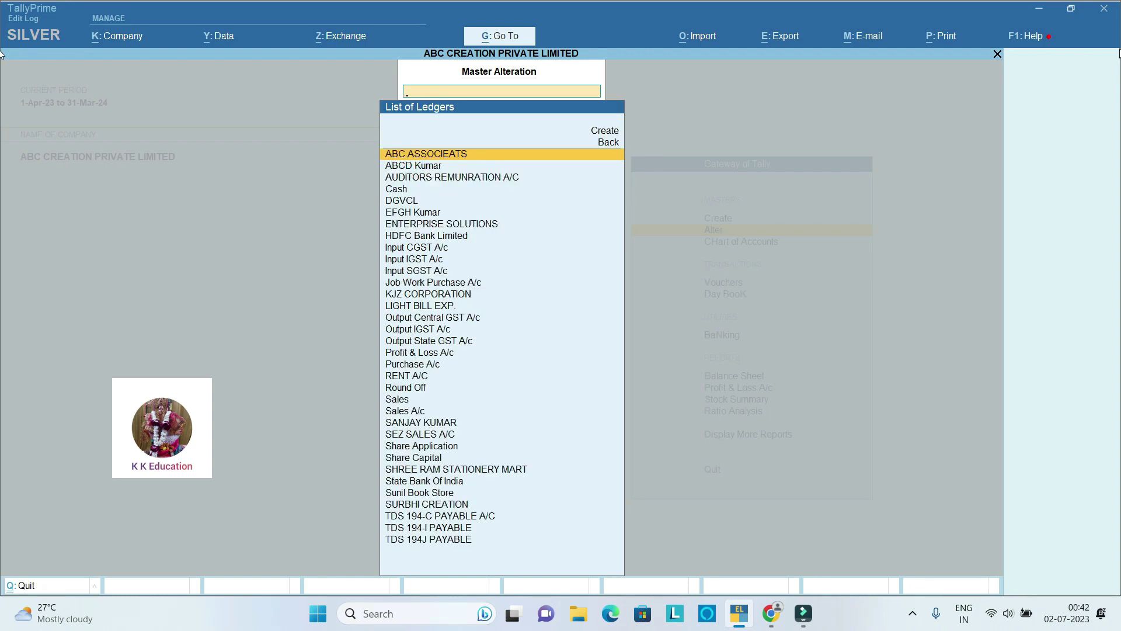
{"action": "key", "text": "Escape"}
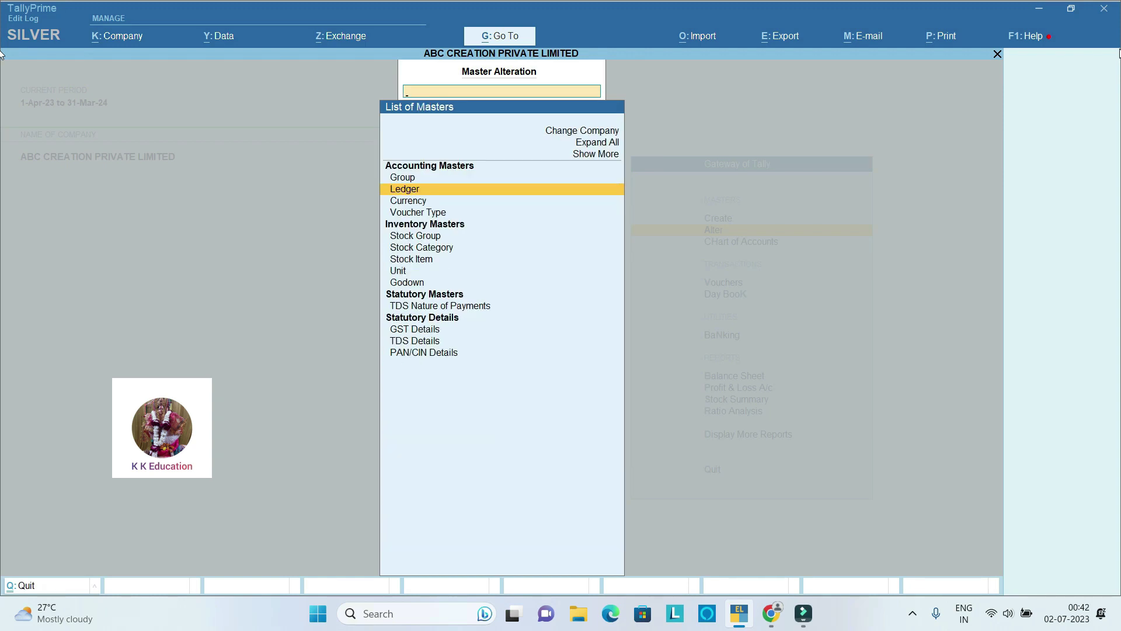
{"action": "key", "text": "Down"}
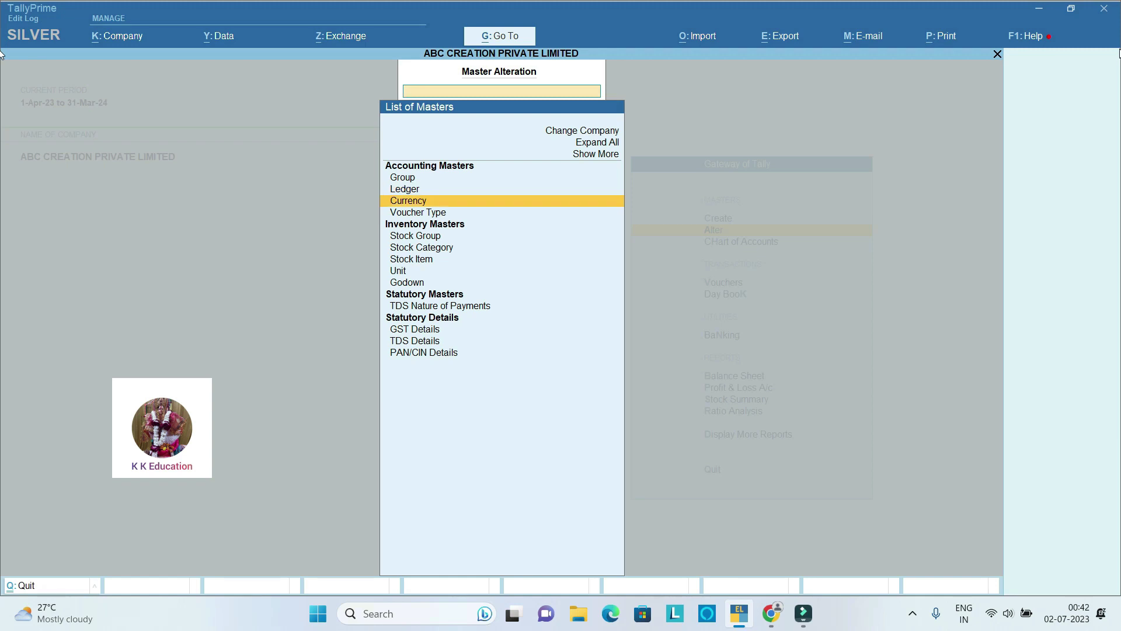
{"action": "key", "text": "Escape"}
Step: Start creating a new ledger named TDS 194Q PAYABLE
{"action": "key", "text": "Up"}
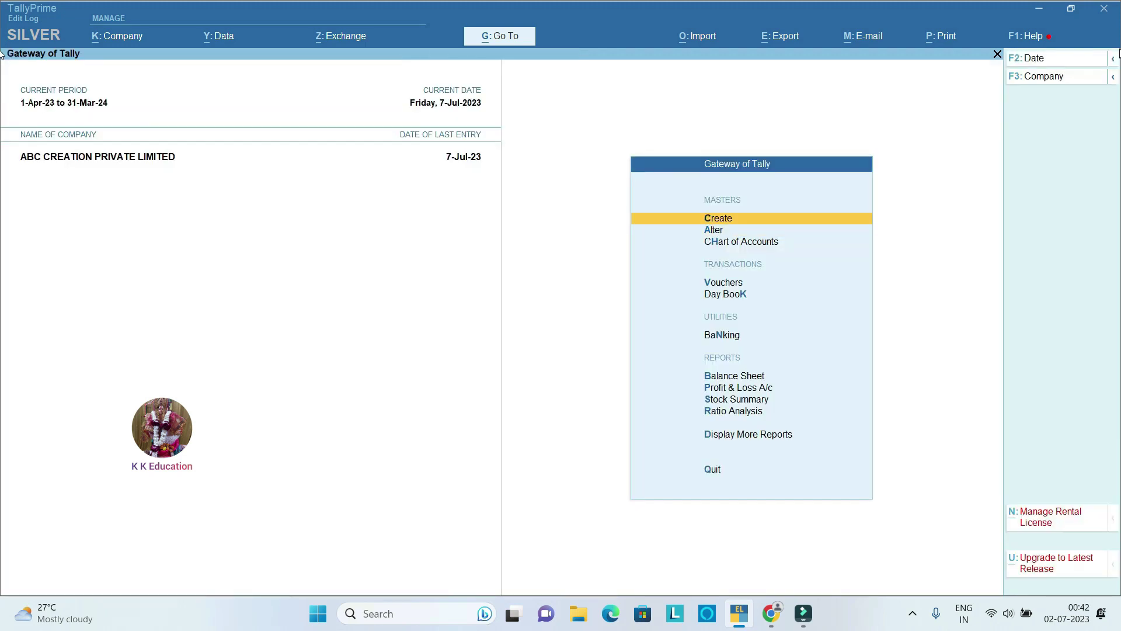
{"action": "key", "text": "Return"}
{"action": "key", "text": "Down"}
{"action": "key", "text": "Return"}
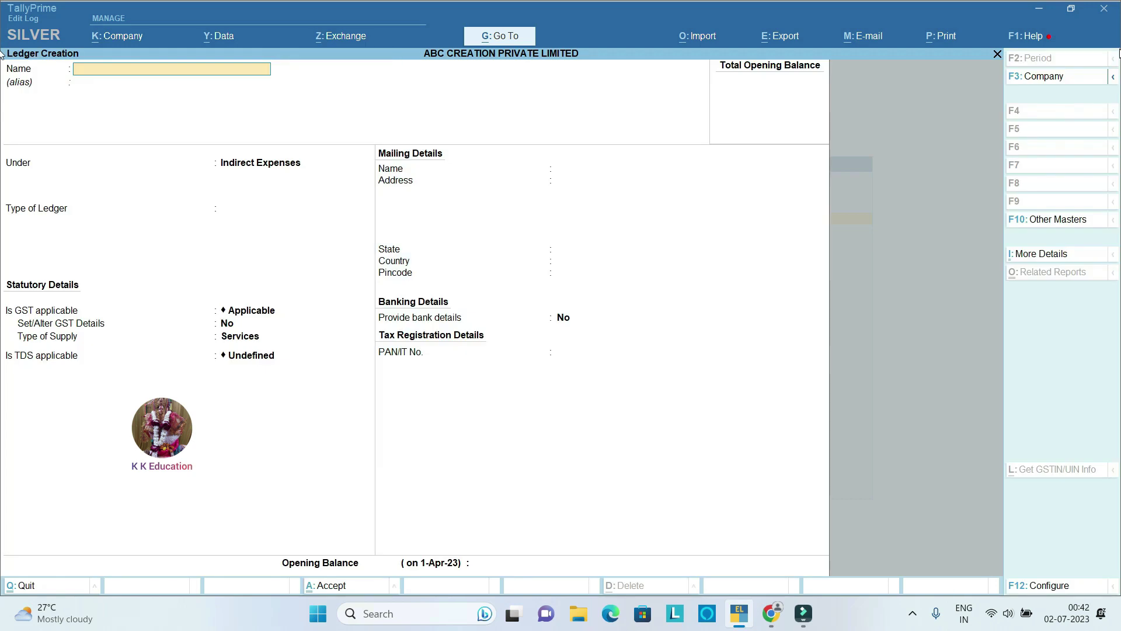
{"action": "type", "text": "TDS 194Q PAYABLE"}
Step: Place TDS 194Q PAYABLE under Duties & Taxes with duty type TDS
{"action": "key", "text": "Return"}
{"action": "key", "text": "Return"}
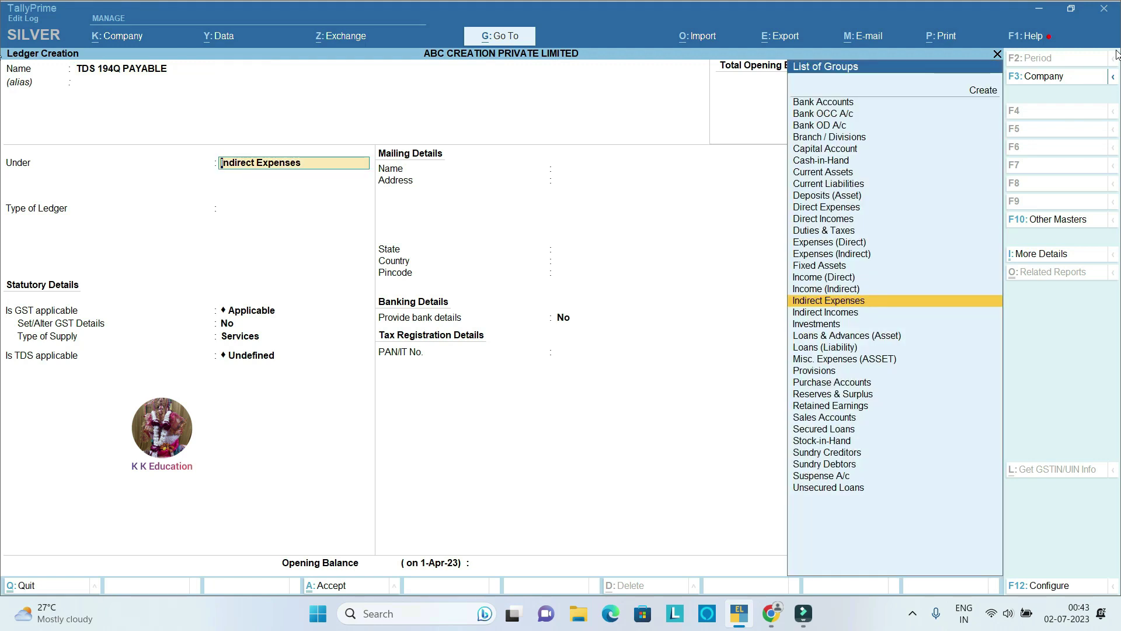
{"action": "type", "text": "DU"}
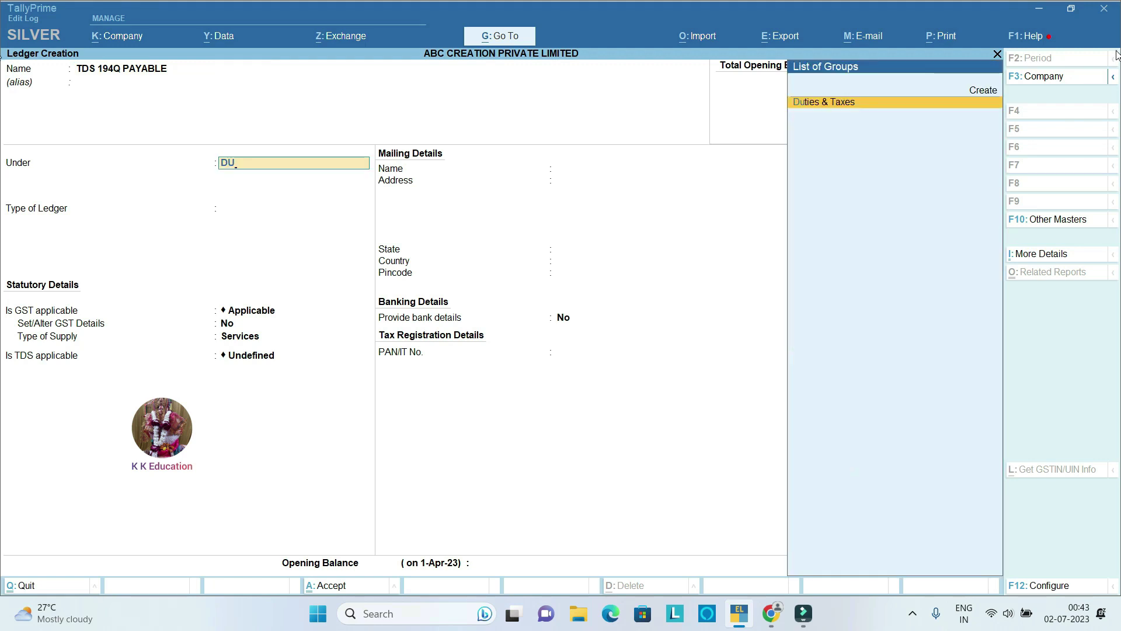
{"action": "key", "text": "Return"}
{"action": "key", "text": "Down"}
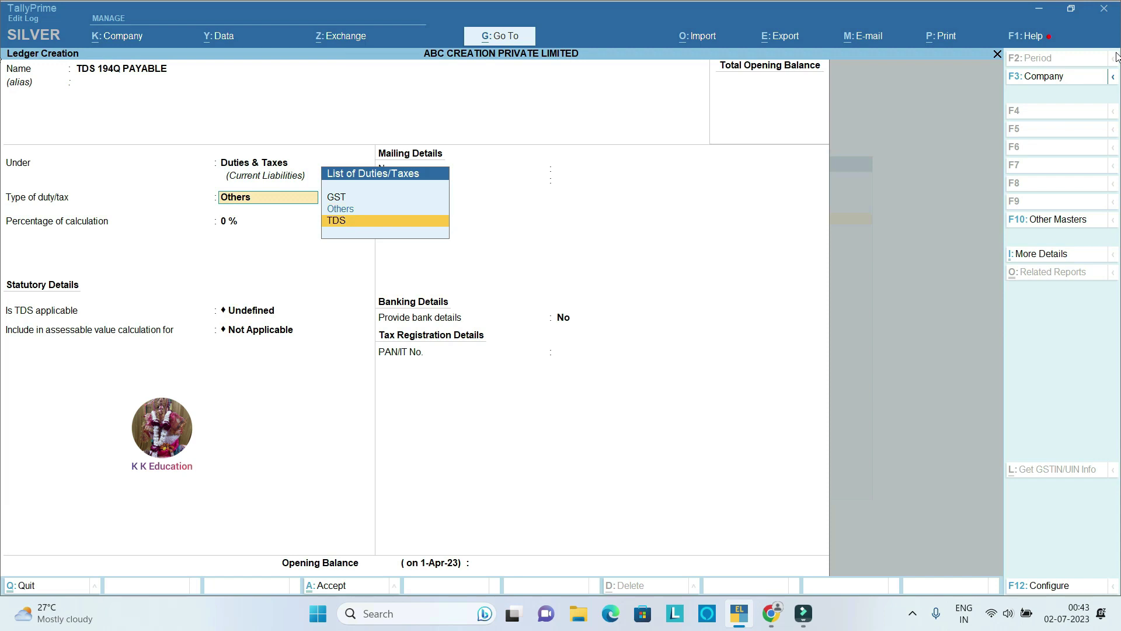
{"action": "key", "text": "Return"}
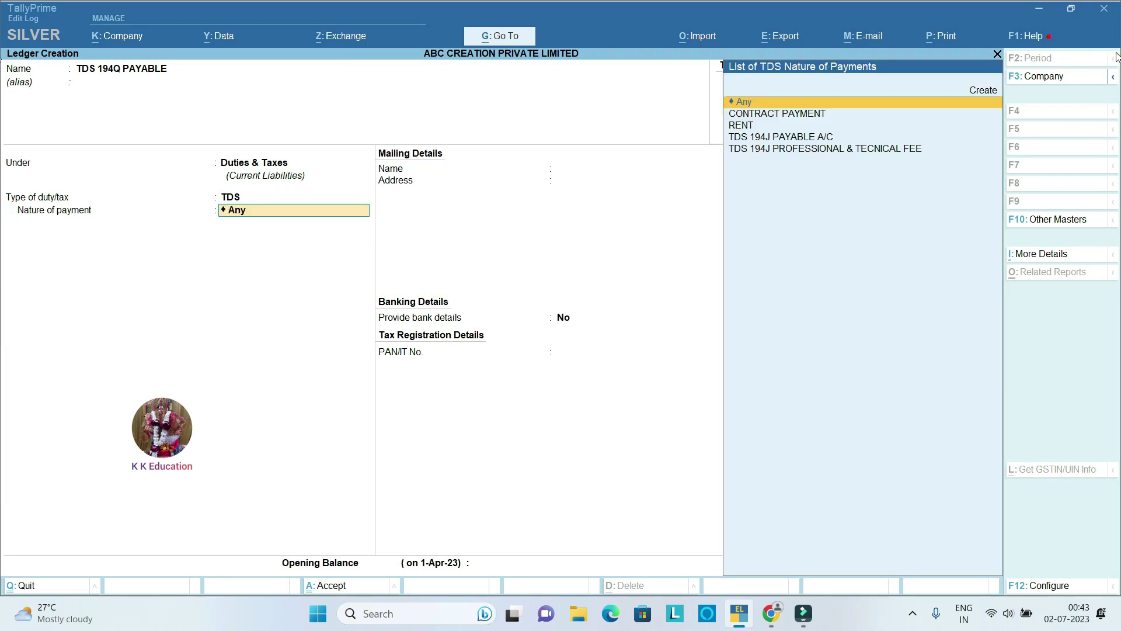
Step: Create a new nature of payment named TDS 194Q PURCHASE OF GOODS
{"action": "key", "text": "Up"}
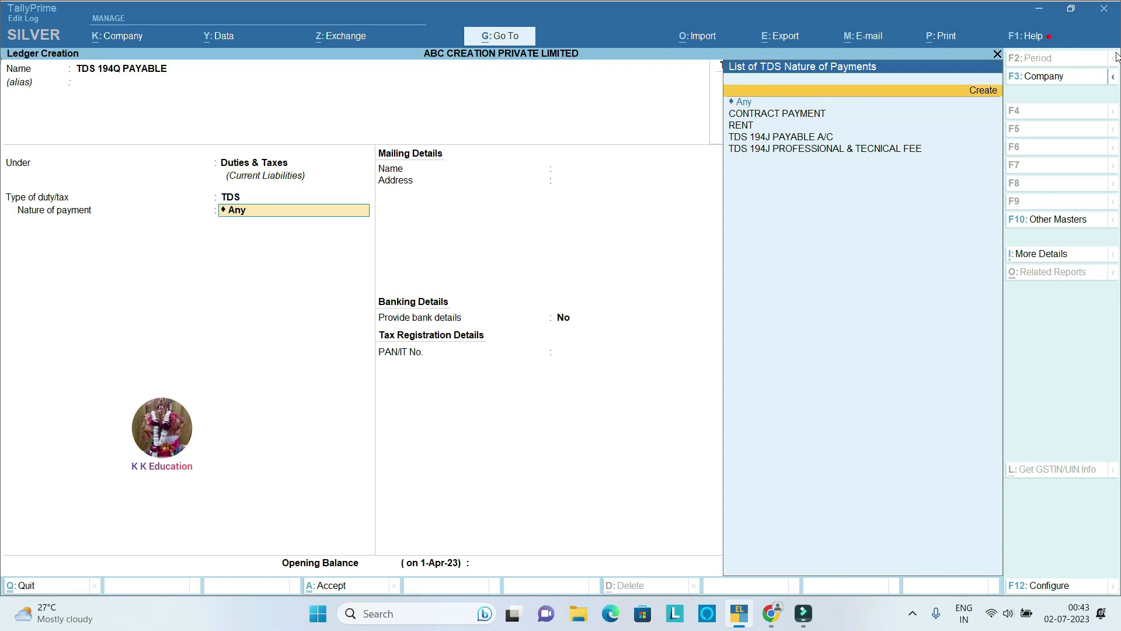
{"action": "key", "text": "Return"}
{"action": "type", "text": "194"}
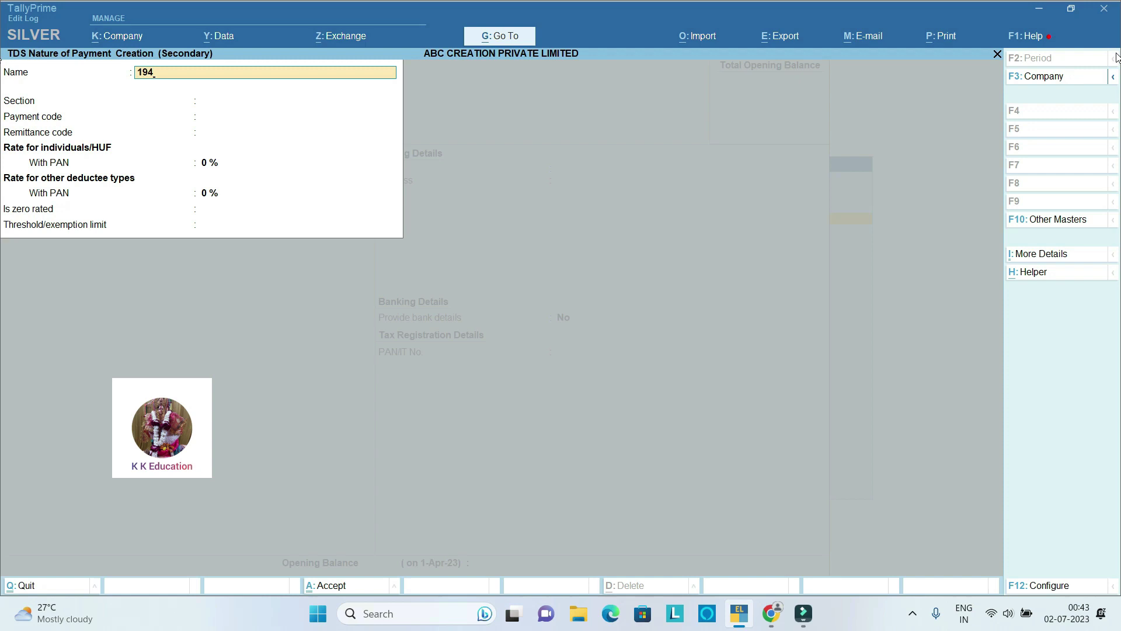
{"action": "key", "text": "BackSpace"}
{"action": "key", "text": "BackSpace"}
{"action": "key", "text": "BackSpace"}
{"action": "type", "text": "TDS 194Q PURCHASE OF GOODS"}
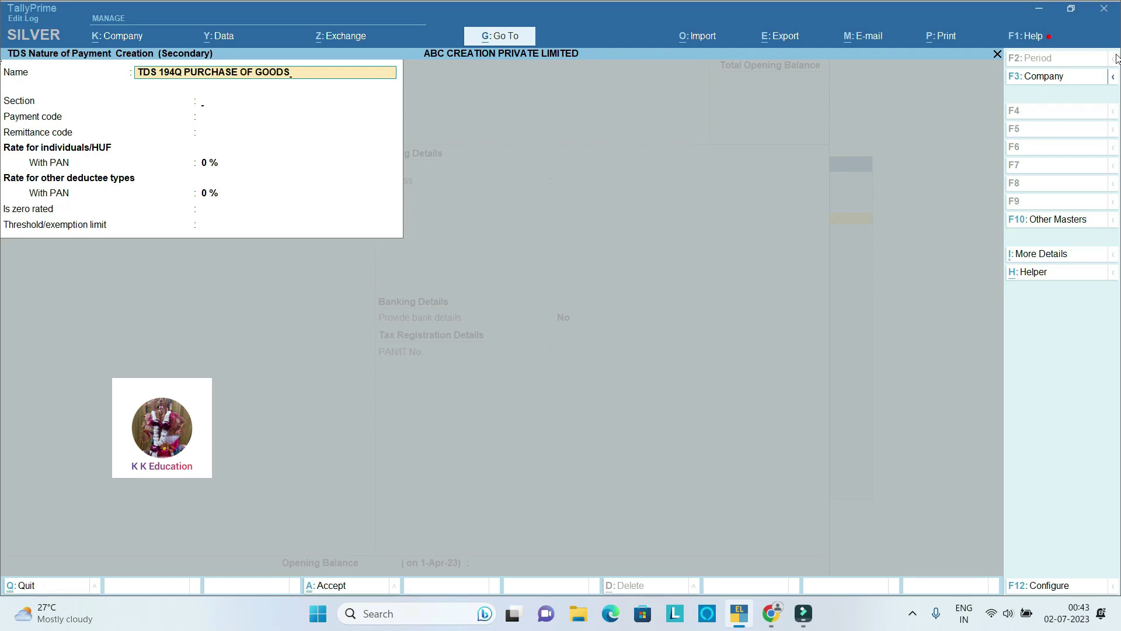
{"action": "key", "text": "Return"}
Step: Give it section 194Q, payment code 94Q, remittance code 194Q, 0.10% rate; save nature and ledger
{"action": "type", "text": "194Q"}
{"action": "key", "text": "Return"}
{"action": "type", "text": "94Q"}
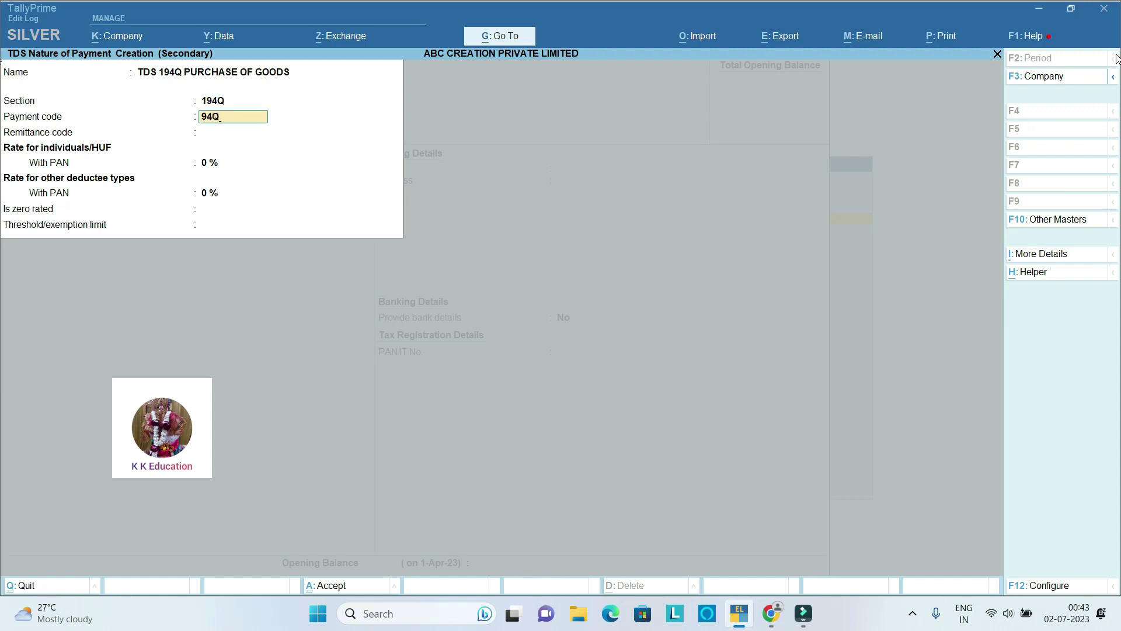
{"action": "key", "text": "Return"}
{"action": "type", "text": "194Q"}
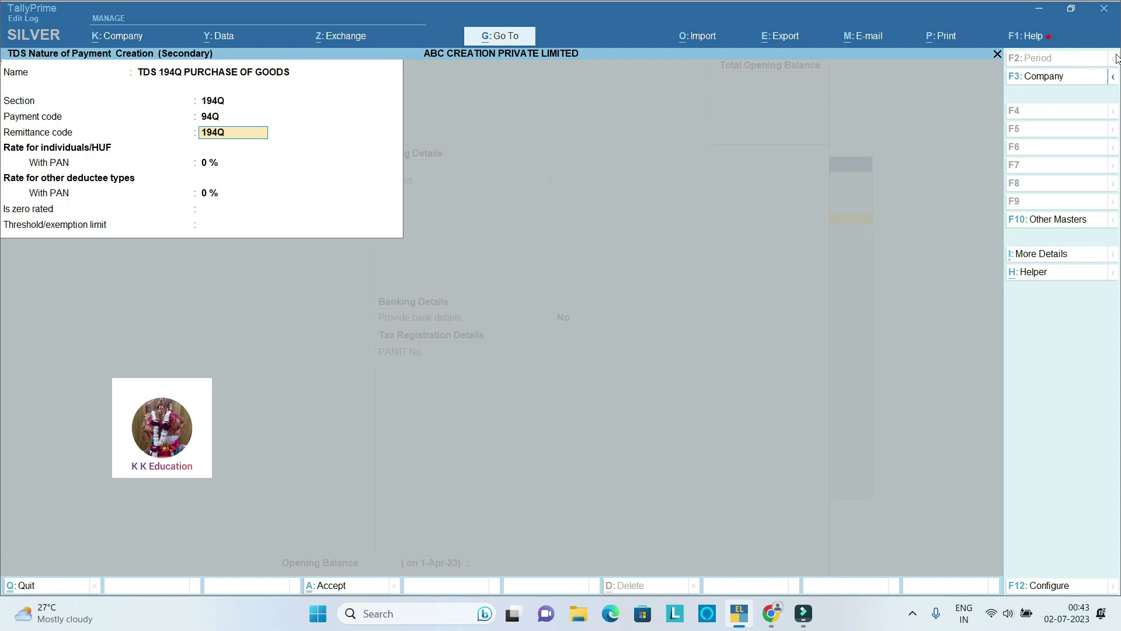
{"action": "key", "text": "Return"}
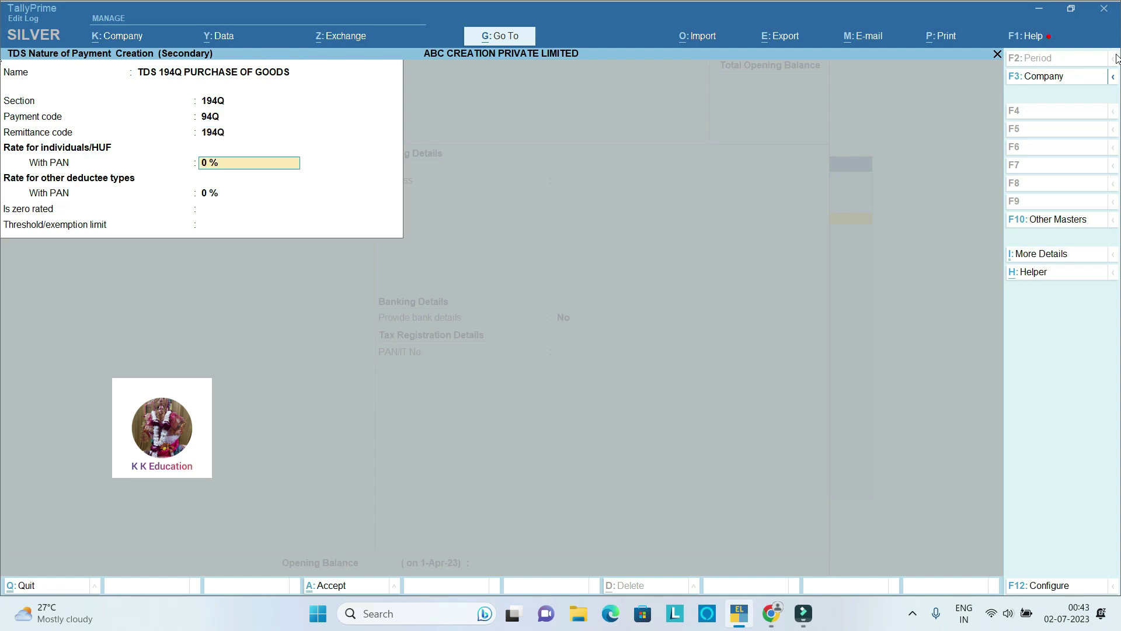
{"action": "type", "text": "0.10"}
{"action": "key", "text": "Return"}
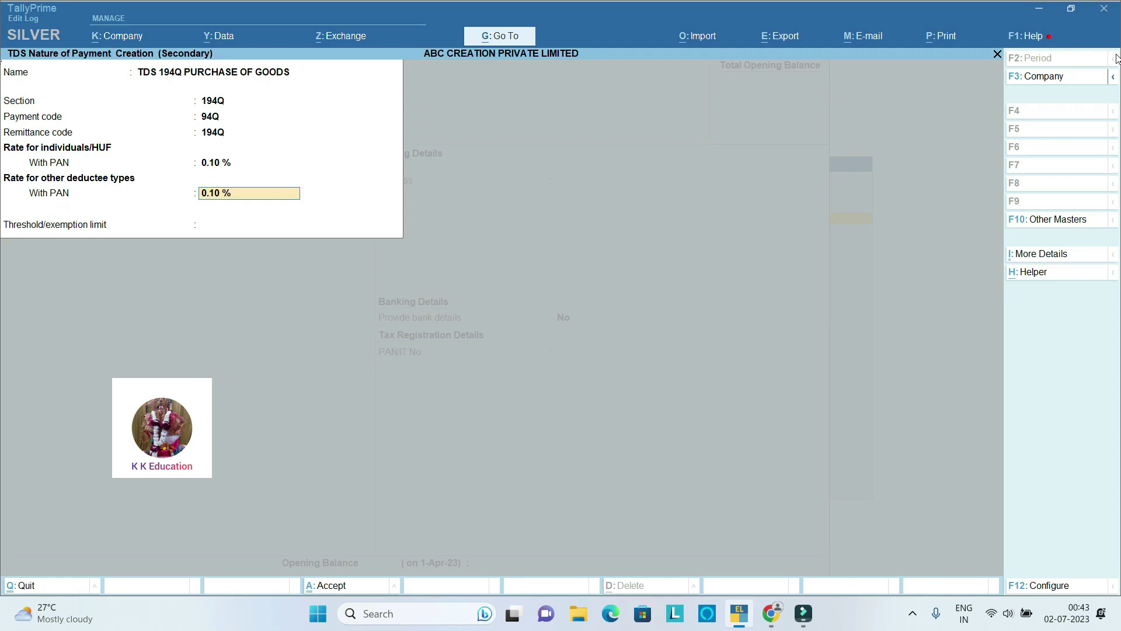
{"action": "key", "text": "Return"}
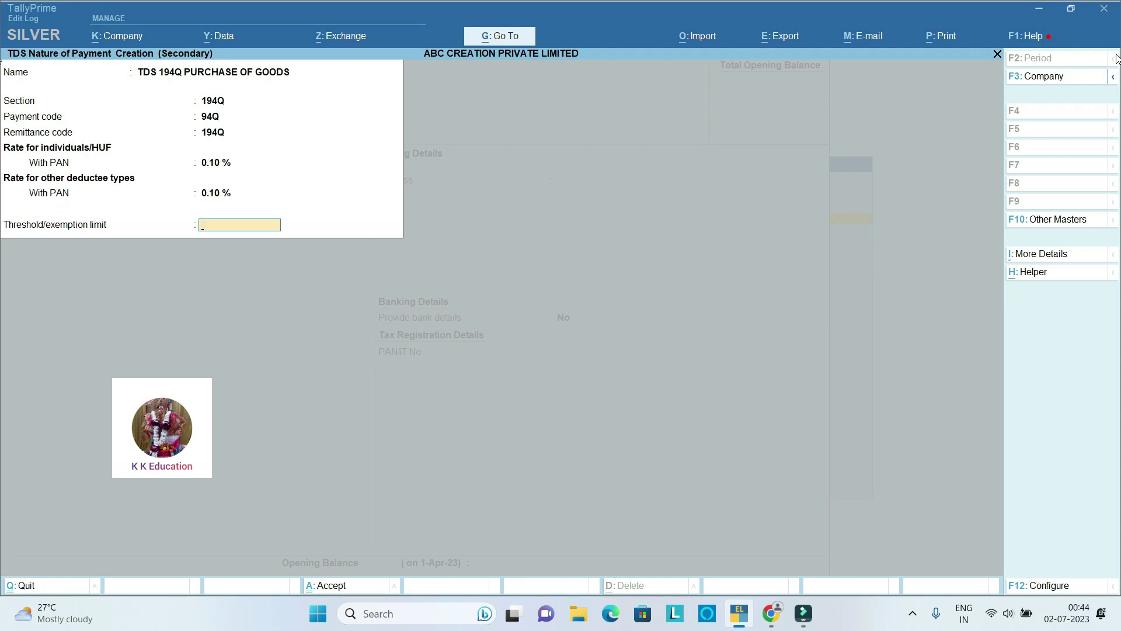
{"action": "key", "text": "Return"}
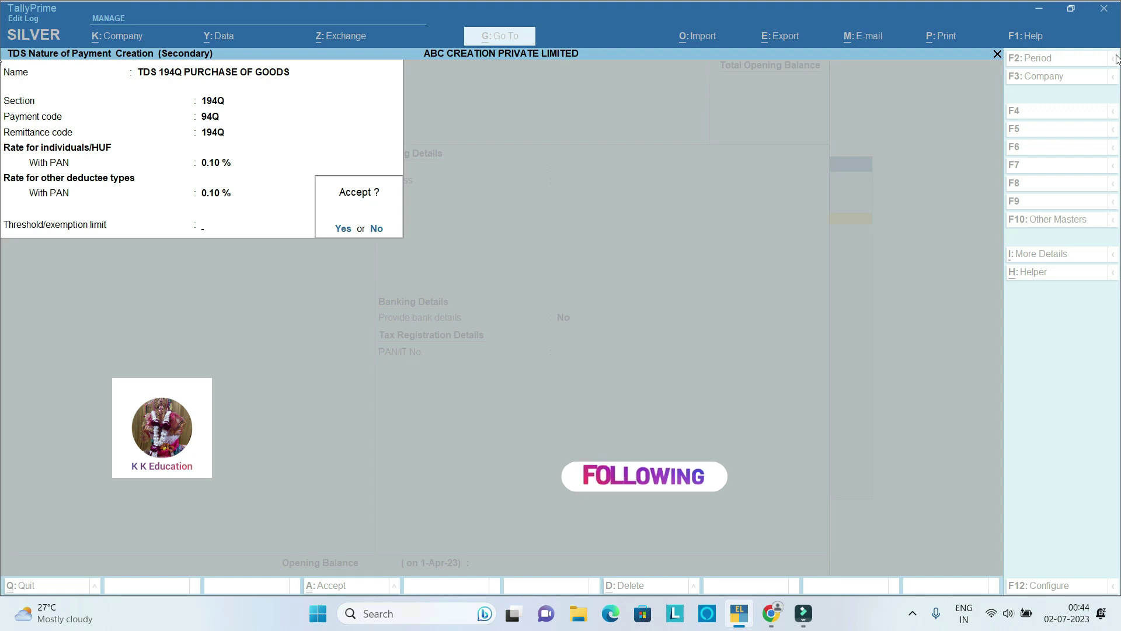
{"action": "key", "text": "Return"}
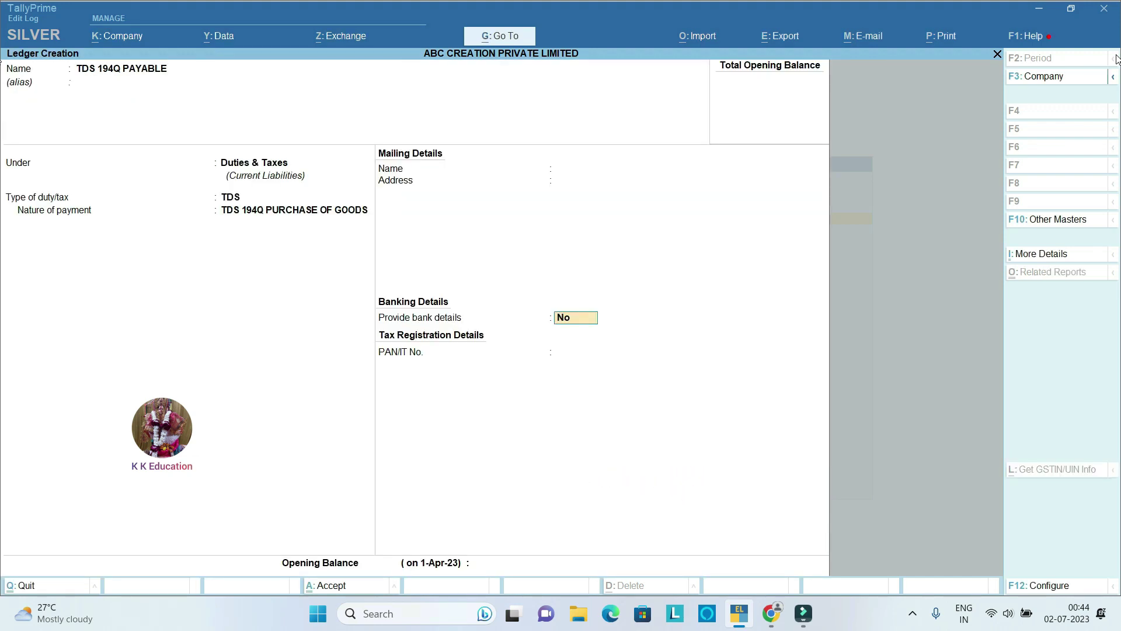
{"action": "key", "text": "Return"}
{"action": "key", "text": "Return"}
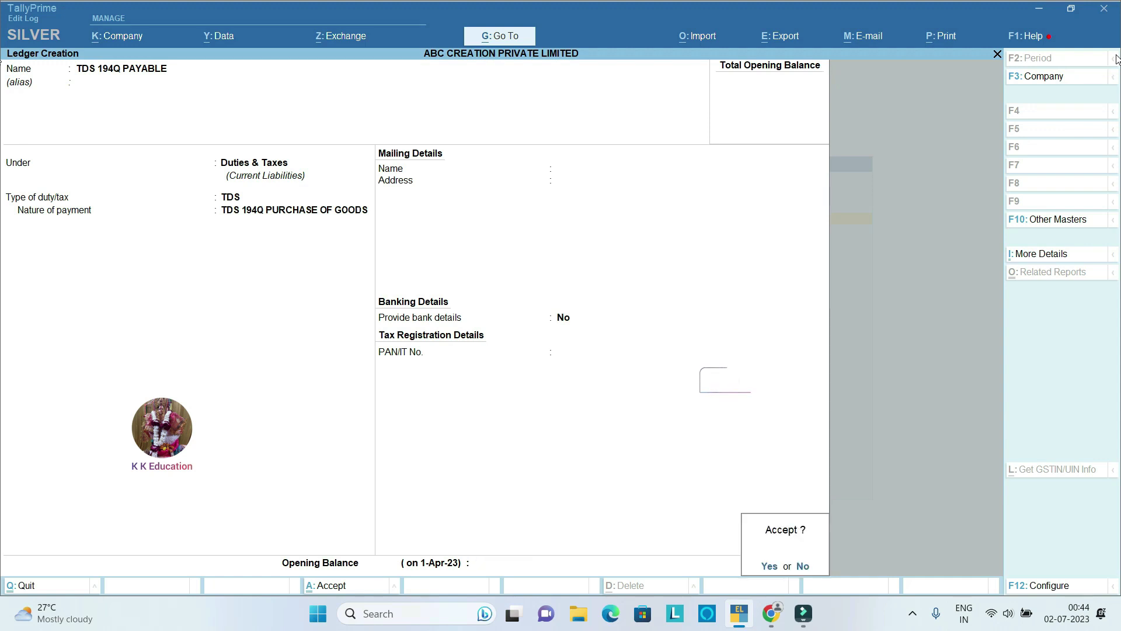
{"action": "key", "text": "Return"}
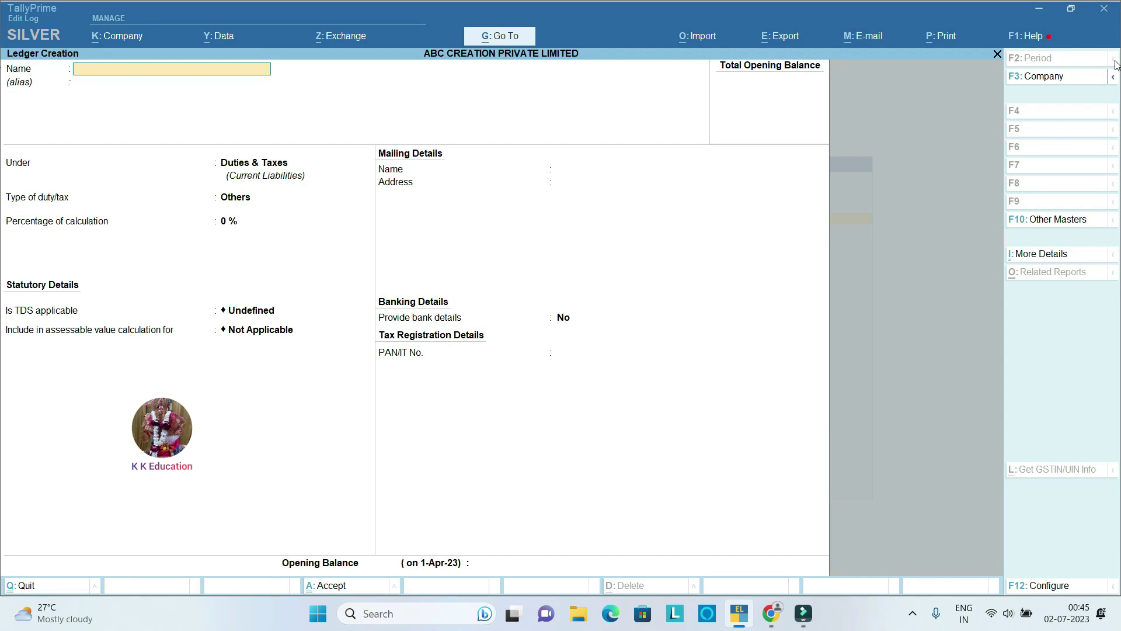
Step: Create ledger GOKUL ENTERPRISE under Sundry Creditors with bill-by-bill balances kept on
{"action": "type", "text": "GOKUL ENTERPRISE"}
{"action": "key", "text": "Return"}
{"action": "key", "text": "Return"}
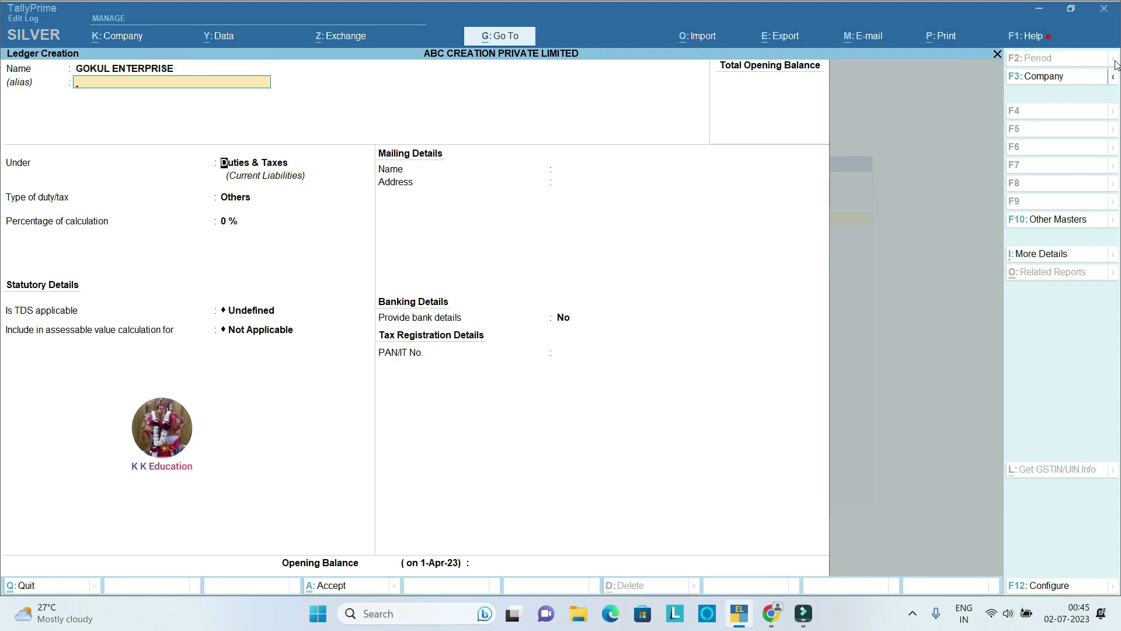
{"action": "type", "text": "SUN"}
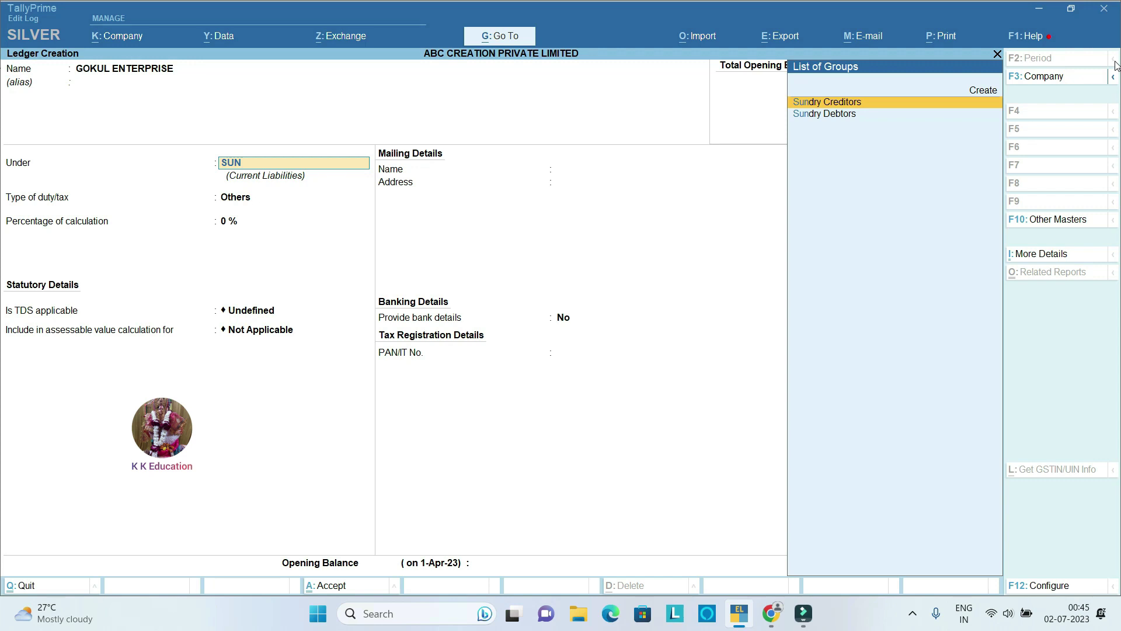
{"action": "key", "text": "Return"}
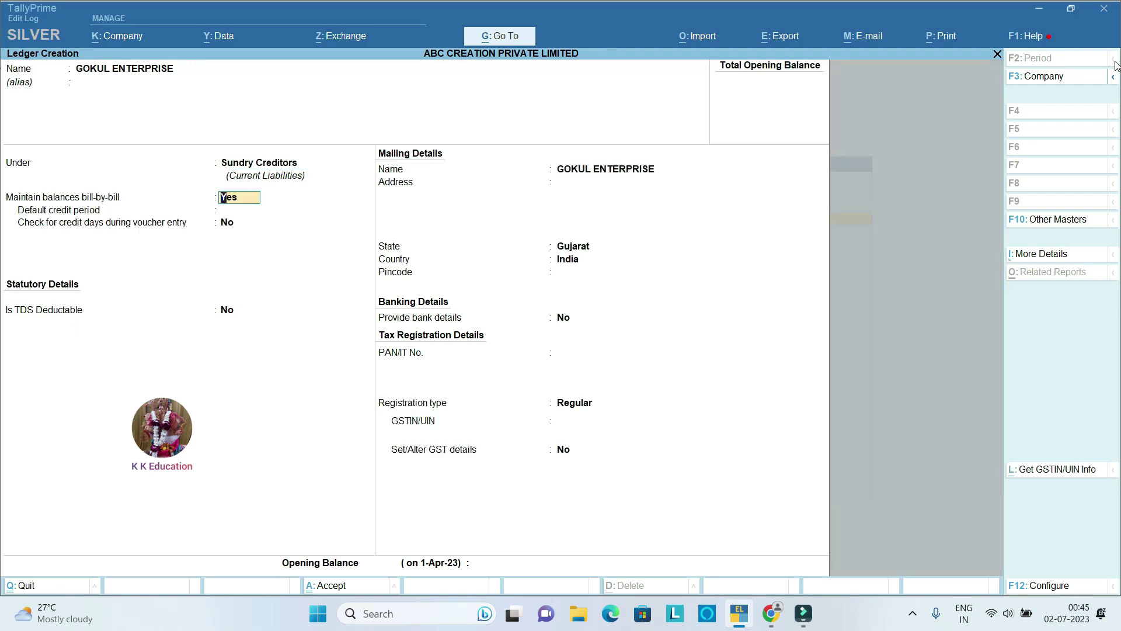
{"action": "key", "text": "Return"}
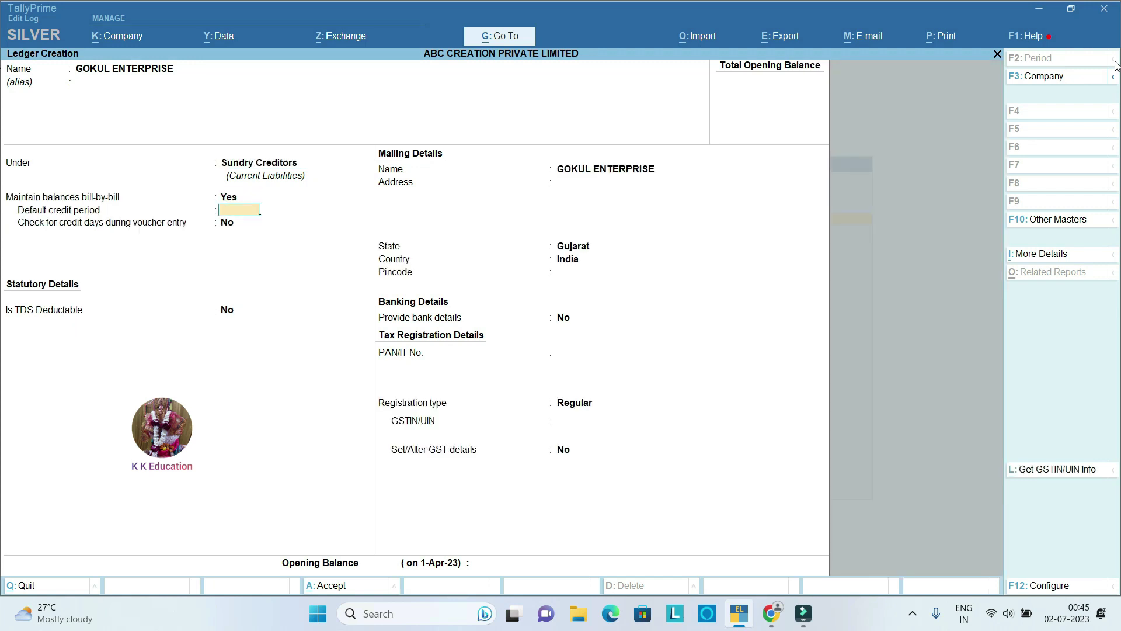
{"action": "key", "text": "Return"}
{"action": "key", "text": "Return"}
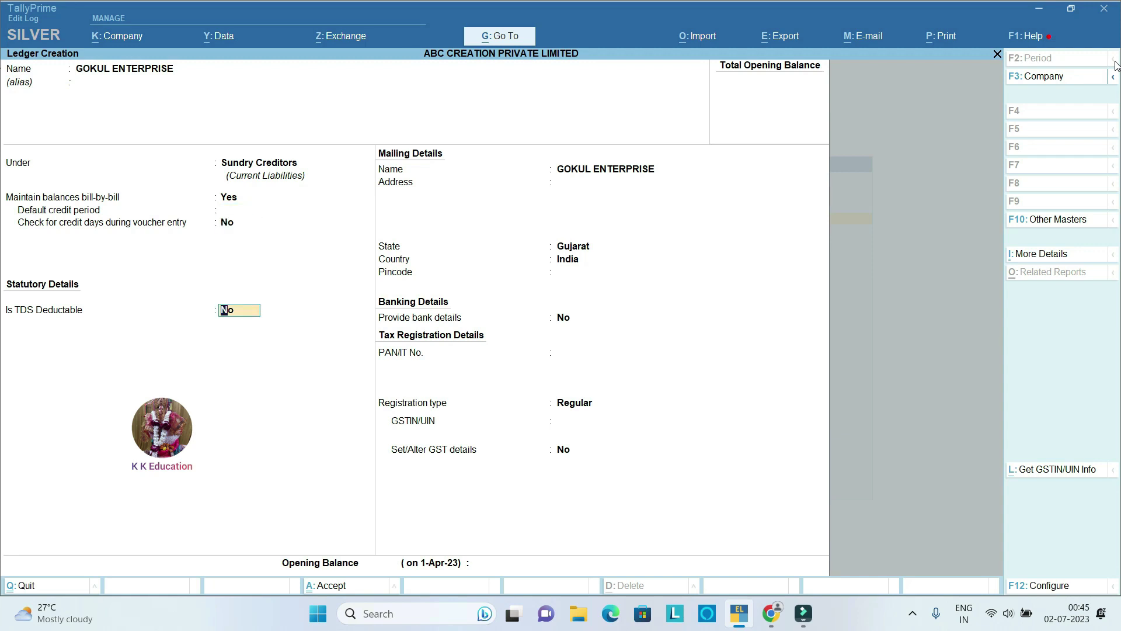
Step: Mark it TDS deductible as a Partnership Firm, deducting in the same voucher, state Gujarat
{"action": "type", "text": "y"}
{"action": "key", "text": "Return"}
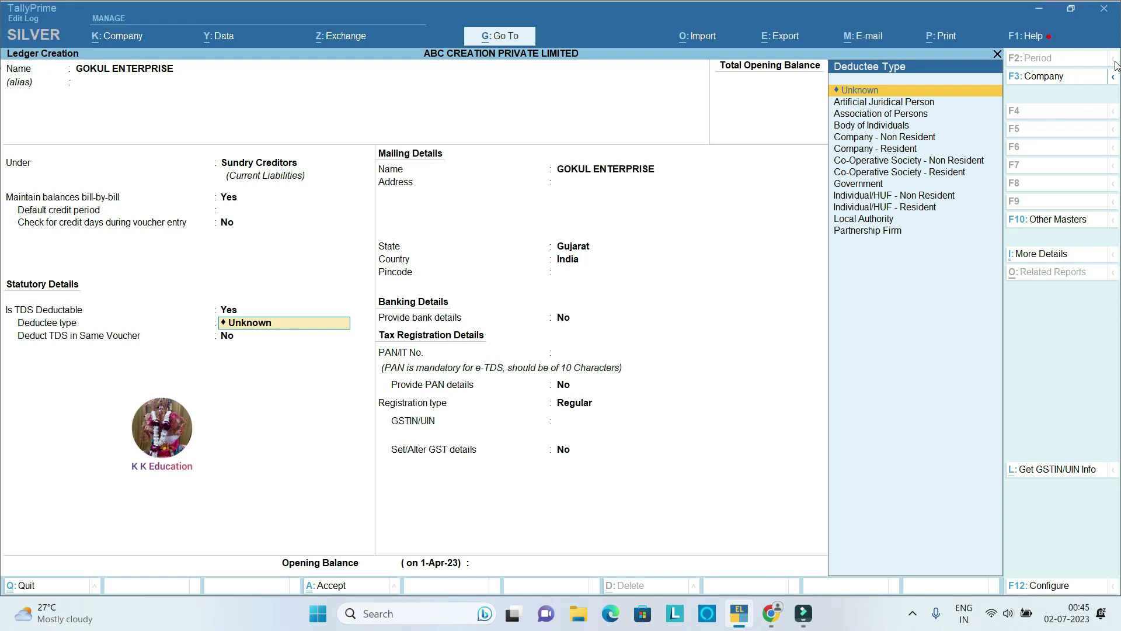
{"action": "key", "text": "Down"}
{"action": "key", "text": "Down"}
{"action": "key", "text": "Down"}
{"action": "key", "text": "Down"}
{"action": "key", "text": "Down"}
{"action": "key", "text": "Down"}
{"action": "key", "text": "Down"}
{"action": "key", "text": "Down"}
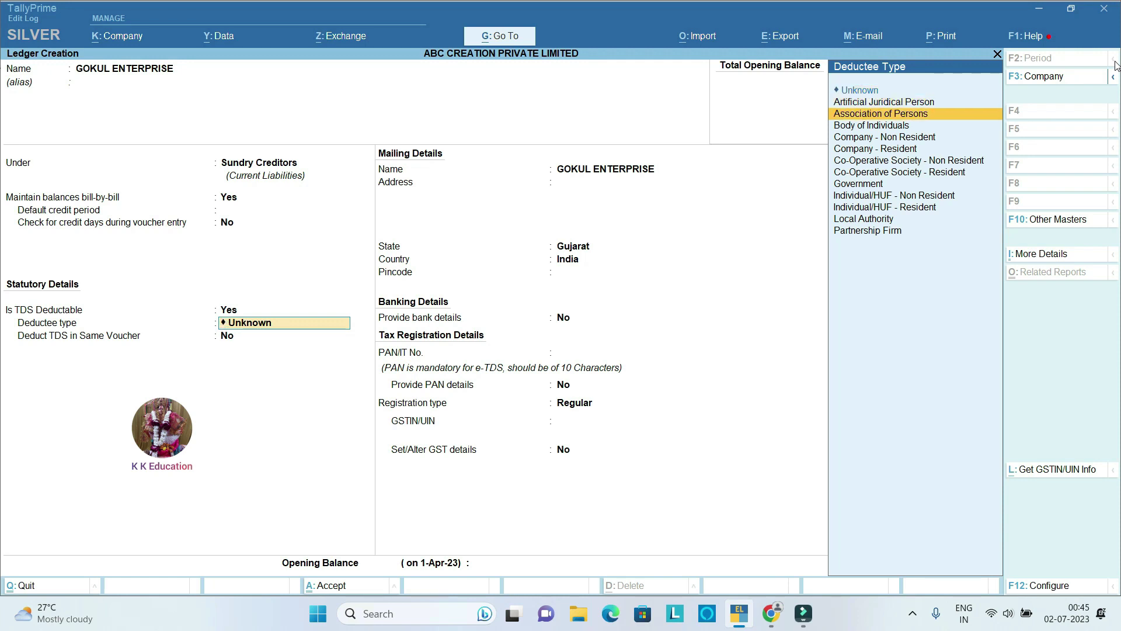
{"action": "key", "text": "Down"}
{"action": "key", "text": "Down"}
{"action": "key", "text": "Down"}
{"action": "key", "text": "Down"}
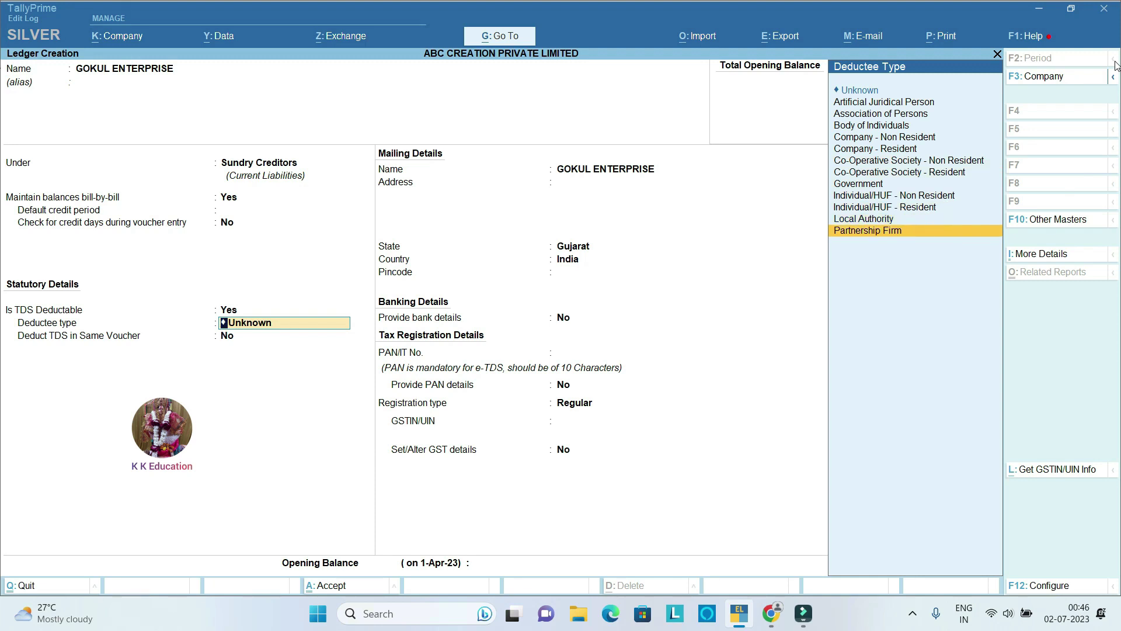
{"action": "key", "text": "Return"}
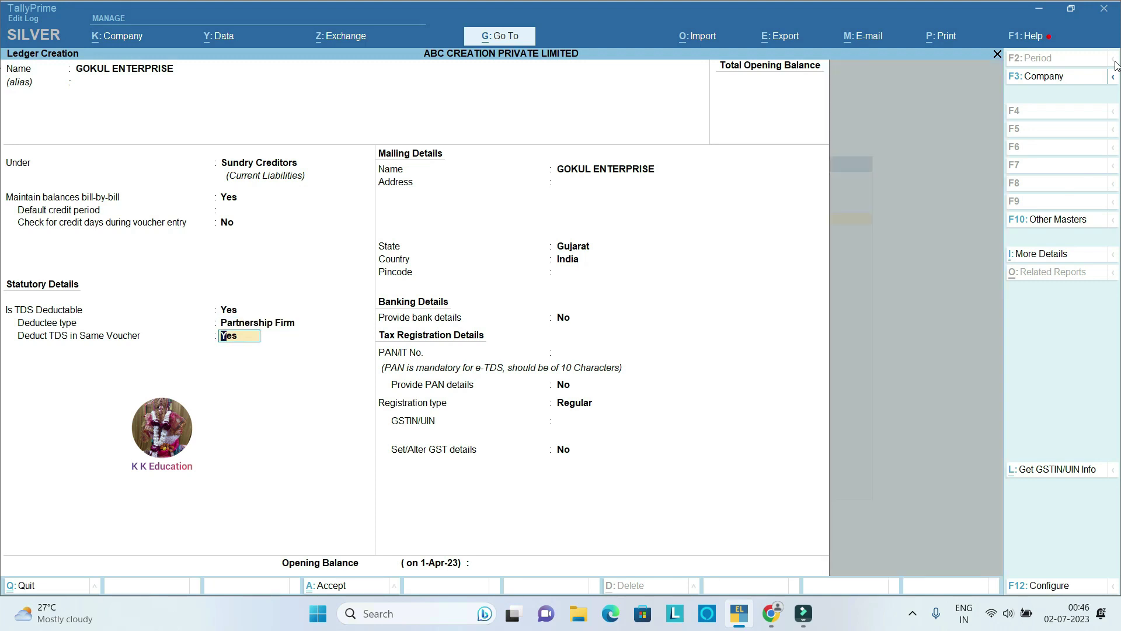
{"action": "key", "text": "Return"}
{"action": "key", "text": "Return"}
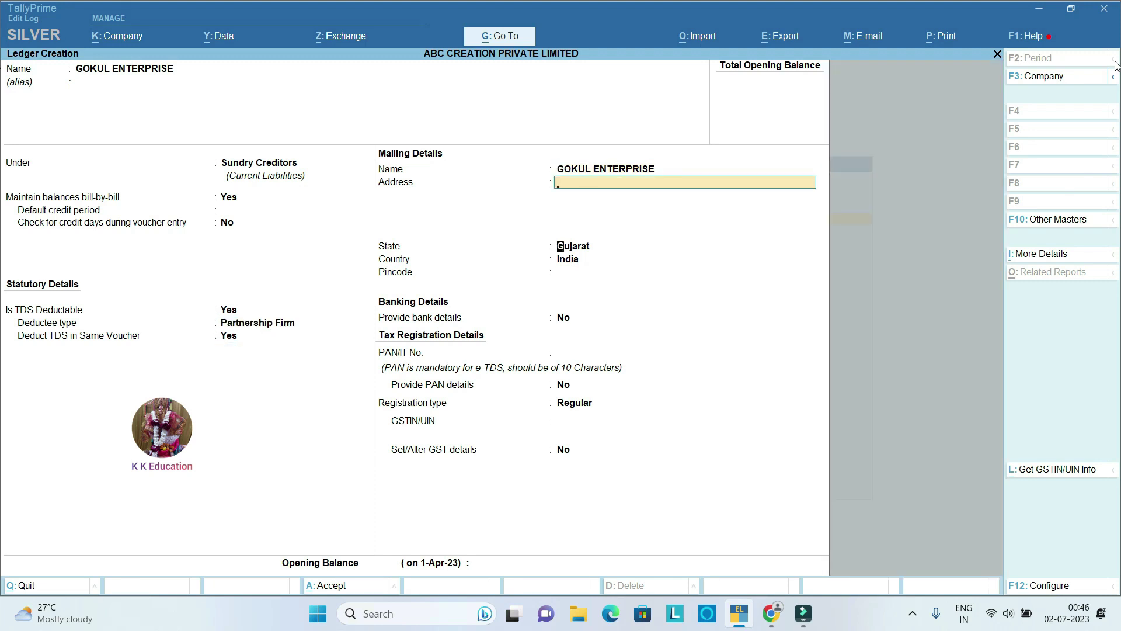
{"action": "key", "text": "Return"}
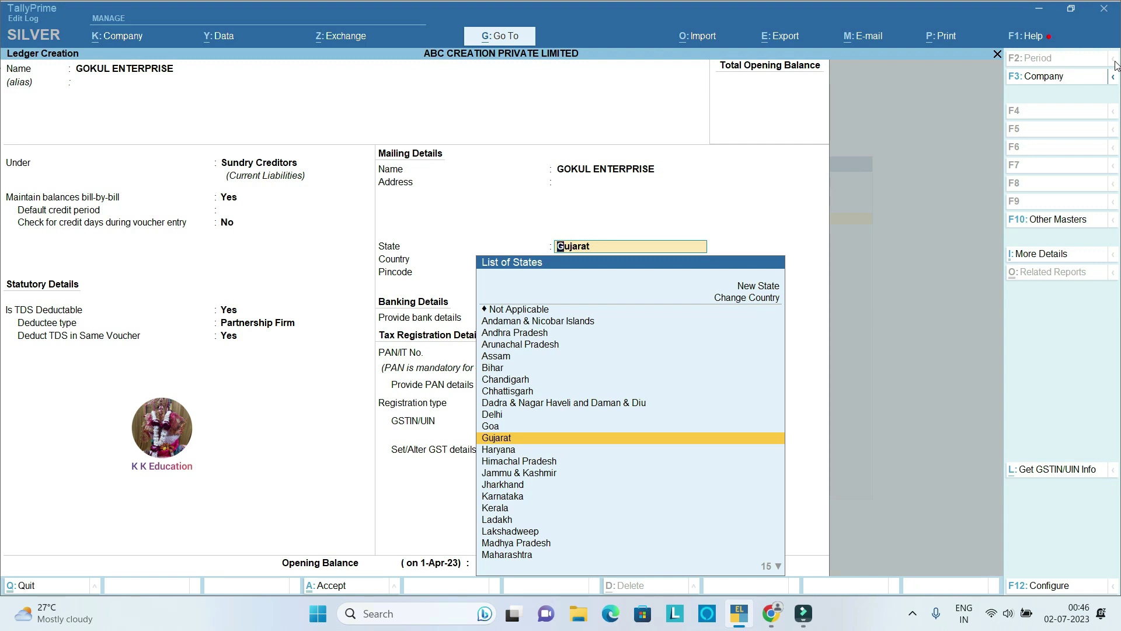
{"action": "key", "text": "Return"}
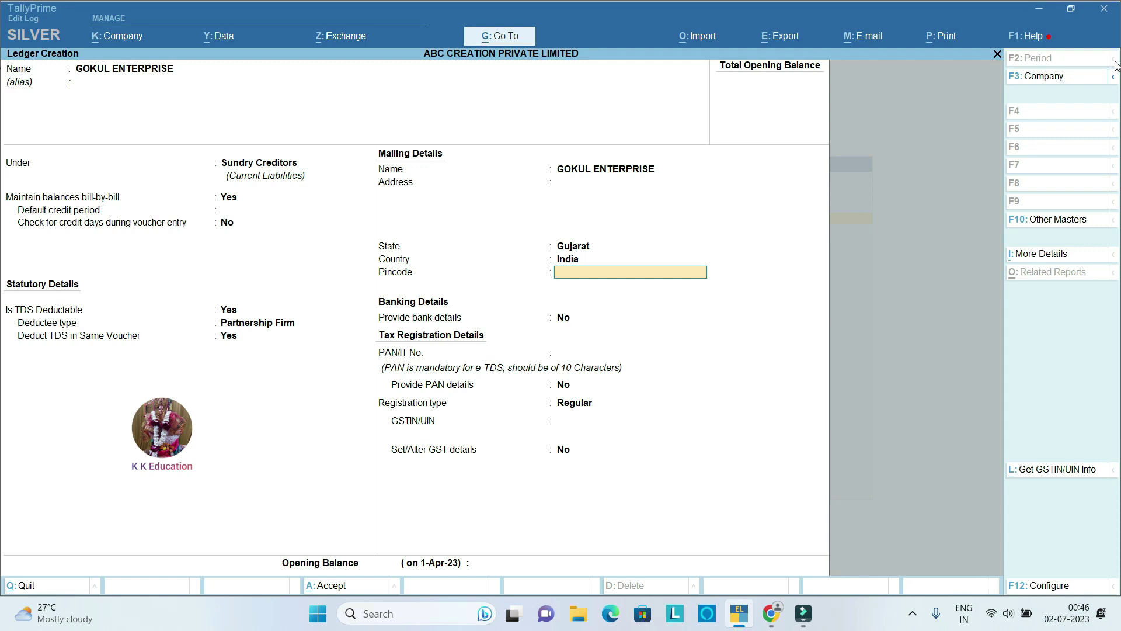
Step: Enter the party's PAN and Regular GSTIN, save the ledger, and exit to the Gateway
{"action": "key", "text": "Return"}
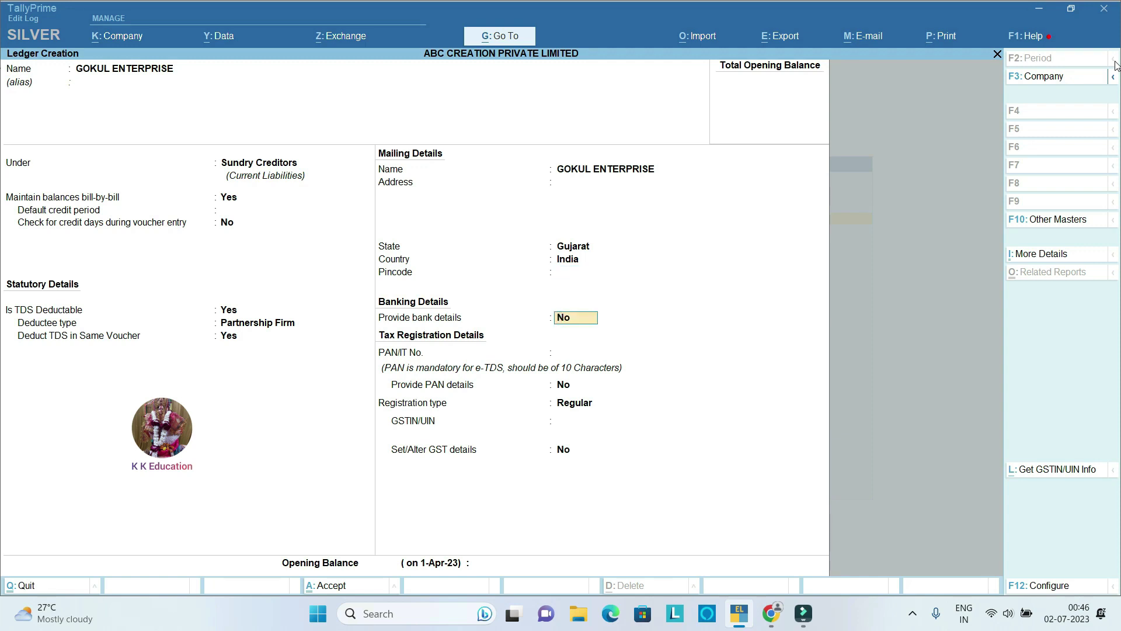
{"action": "key", "text": "Return"}
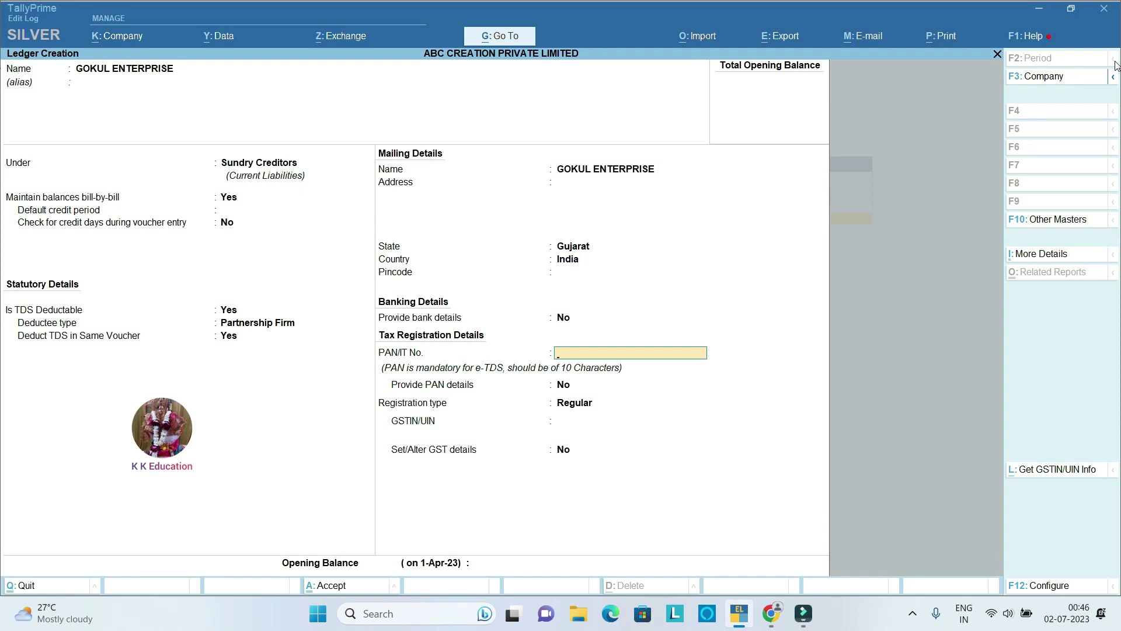
{"action": "key", "text": "Return"}
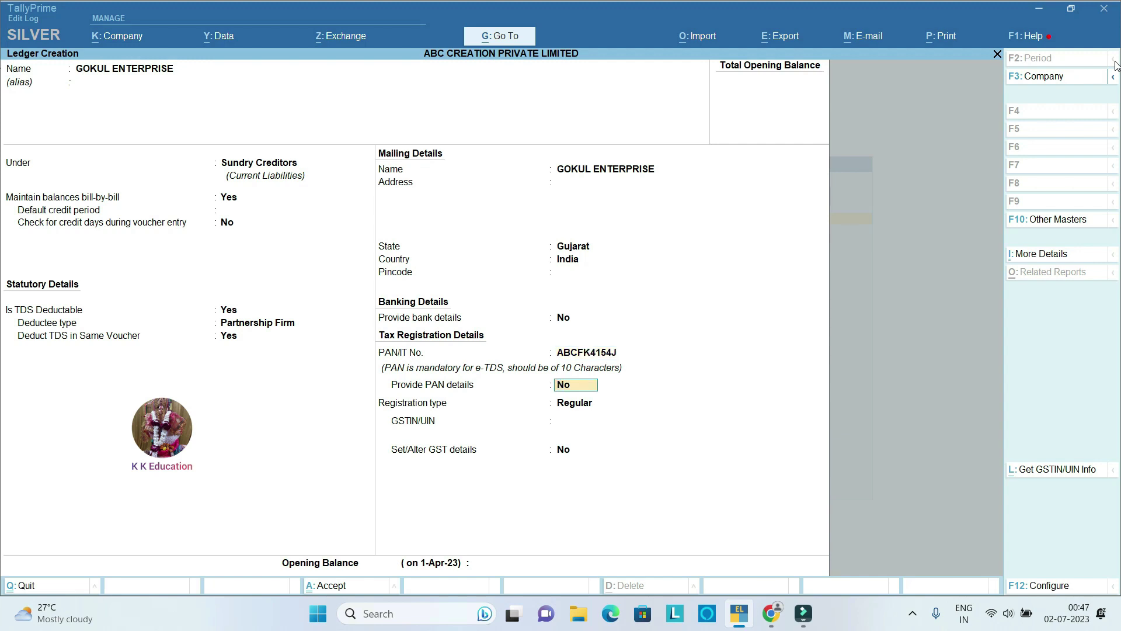
{"action": "type", "text": "Y"}
{"action": "key", "text": "Return"}
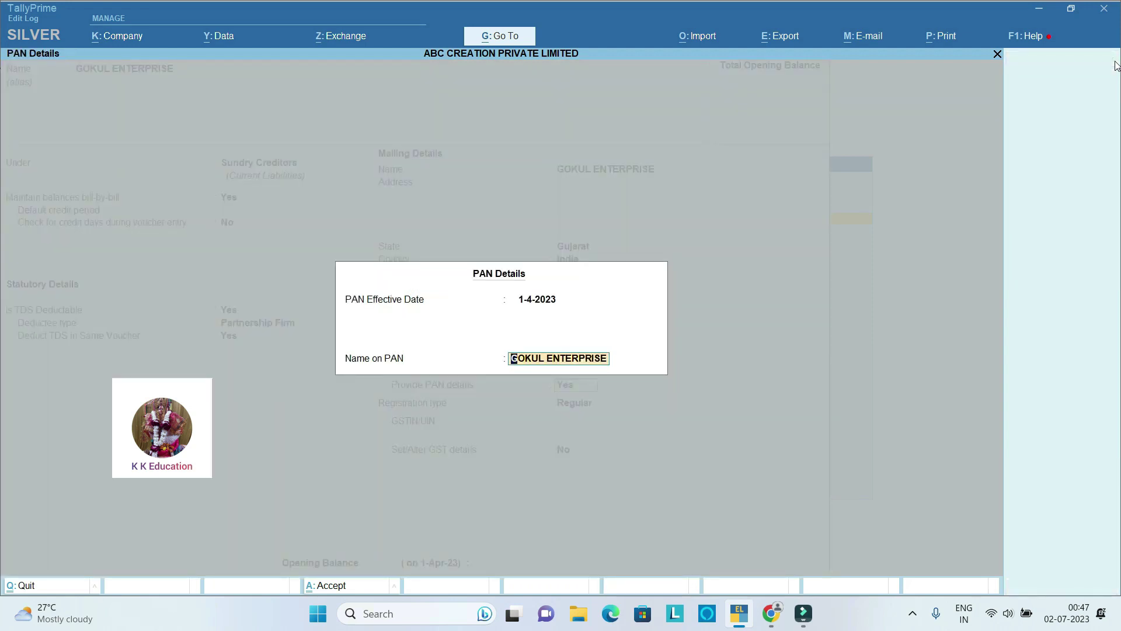
{"action": "key", "text": "Return"}
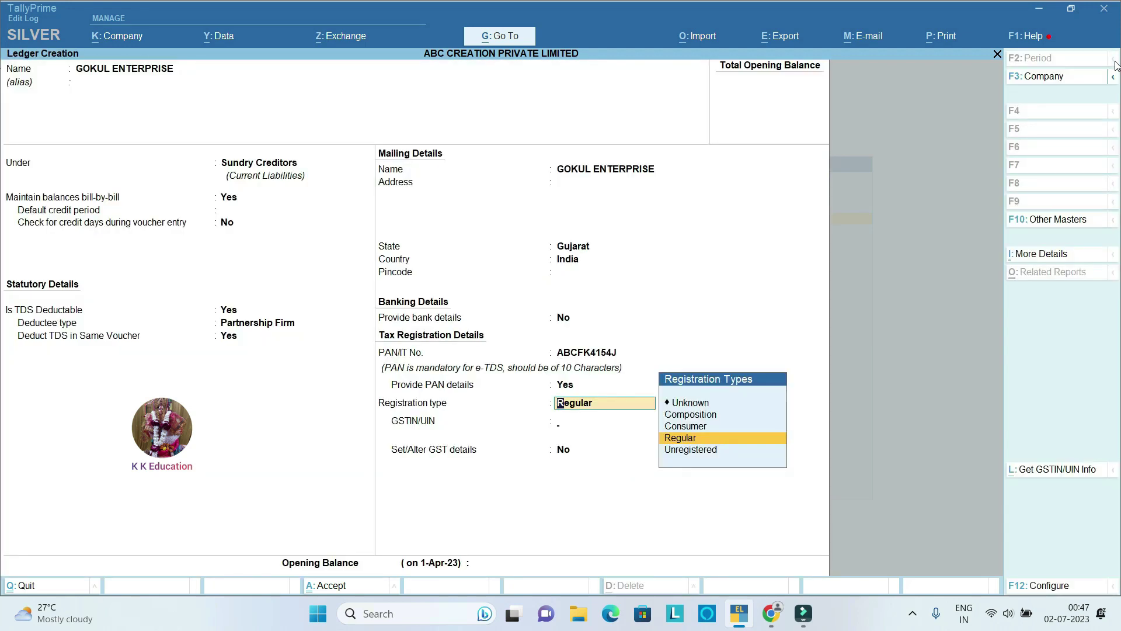
{"action": "key", "text": "Return"}
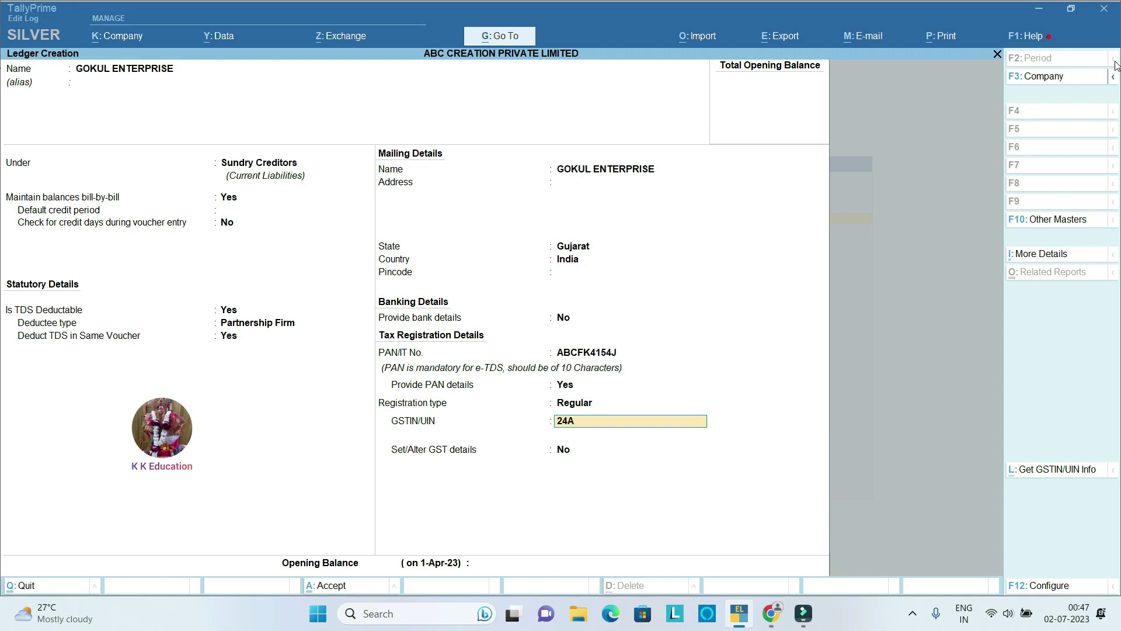
{"action": "key", "text": "Return"}
{"action": "key", "text": "Return"}
{"action": "key", "text": "Return"}
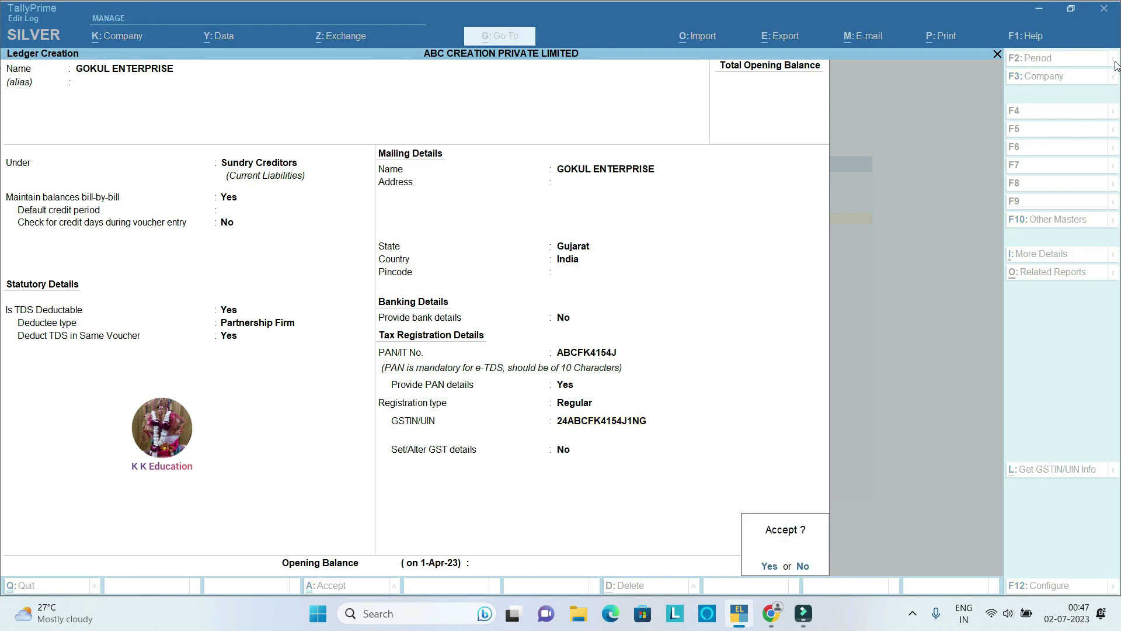
{"action": "key", "text": "Return"}
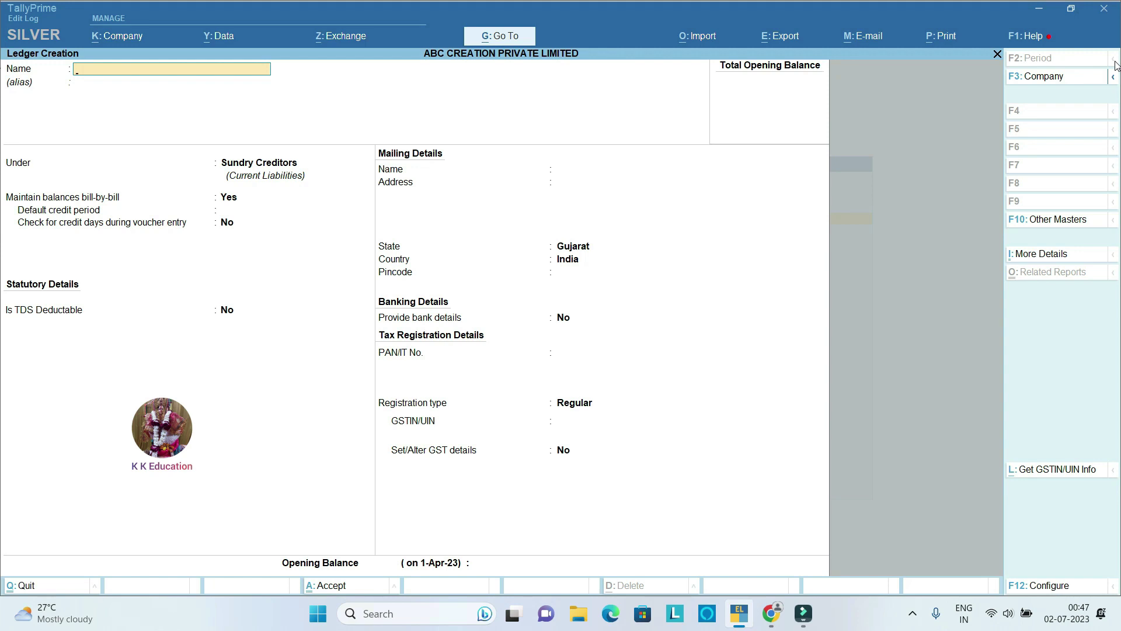
{"action": "key", "text": "Escape"}
{"action": "key", "text": "Return"}
Step: Open the Purchase A/c ledger for alteration
{"action": "key", "text": "Escape"}
{"action": "key", "text": "Escape"}
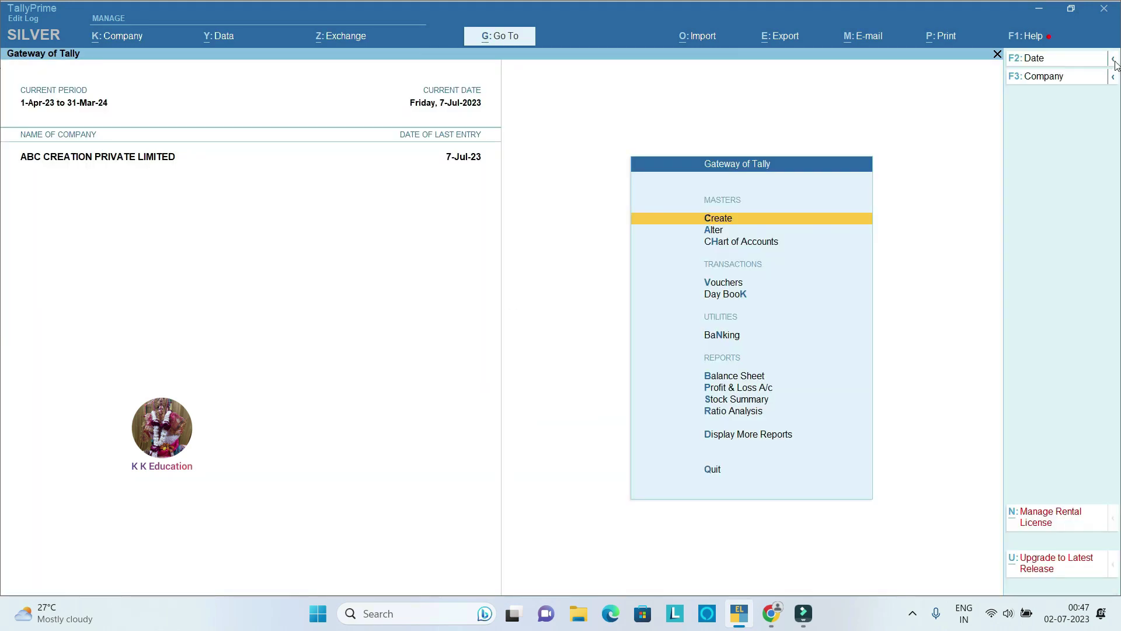
{"action": "key", "text": "Down"}
{"action": "key", "text": "Down"}
{"action": "key", "text": "Down"}
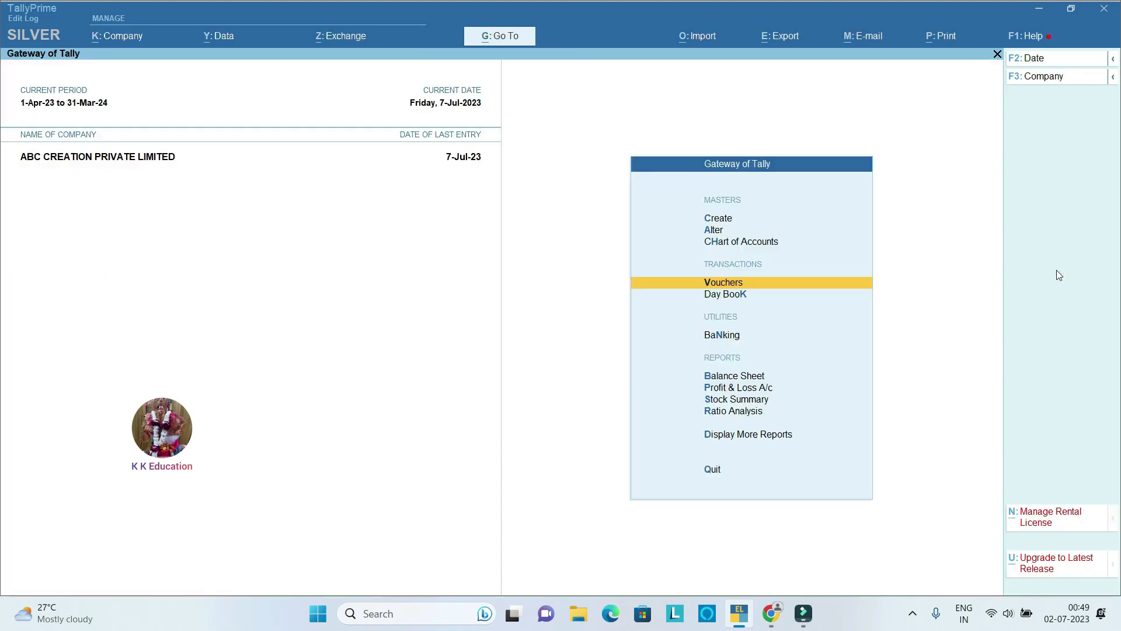
{"action": "key", "text": "Escape"}
{"action": "key", "text": "Escape"}
{"action": "key", "text": "Down"}
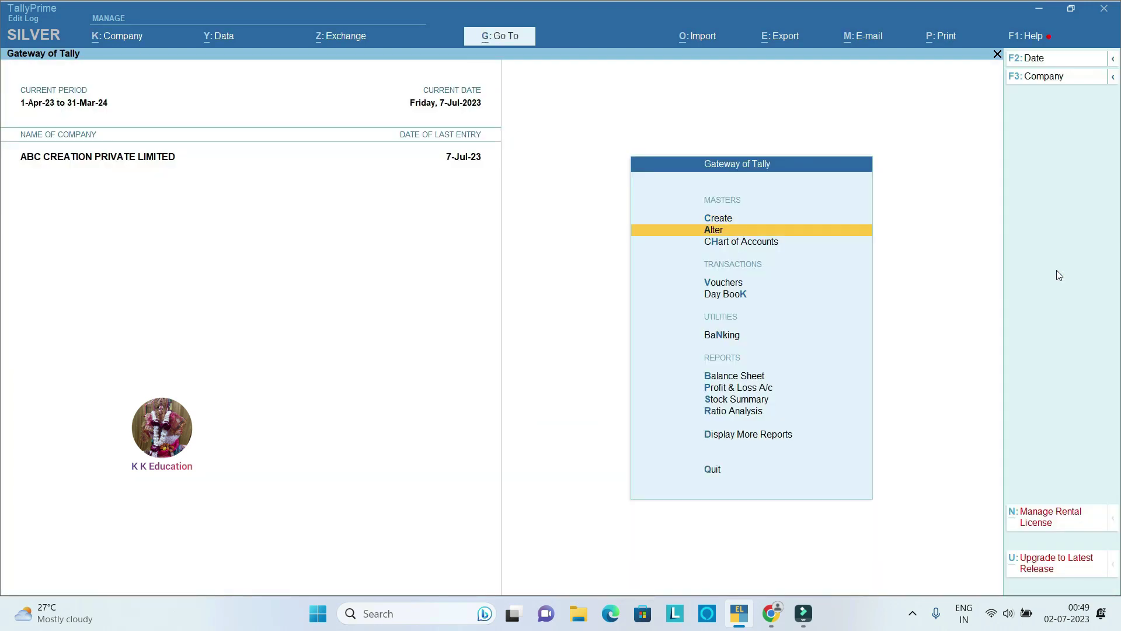
{"action": "key", "text": "Return"}
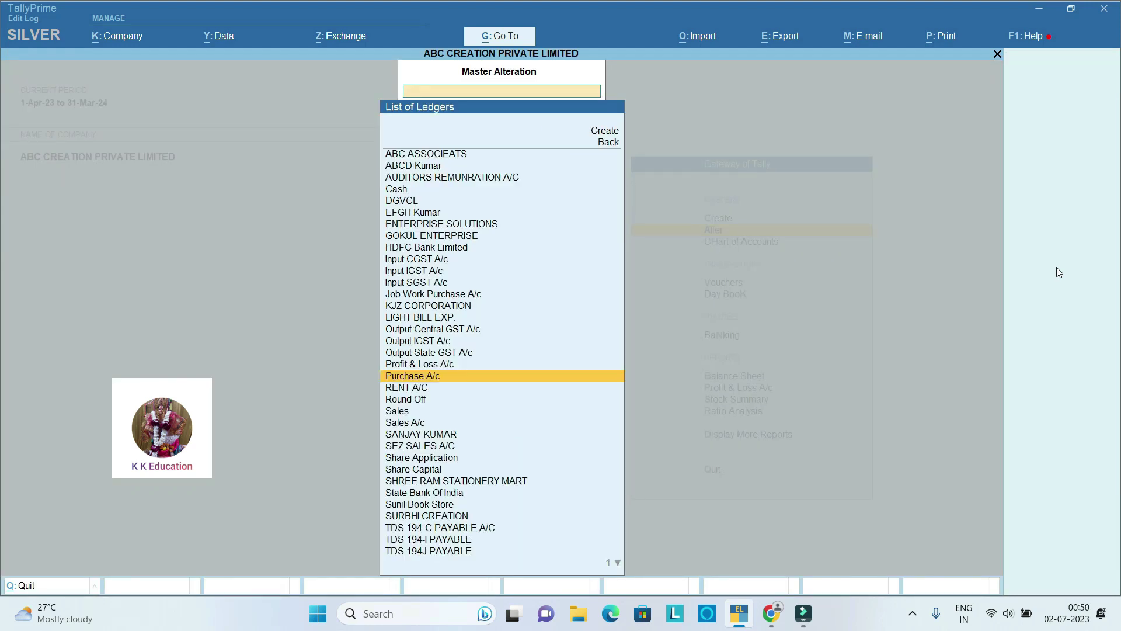
{"action": "key", "text": "Return"}
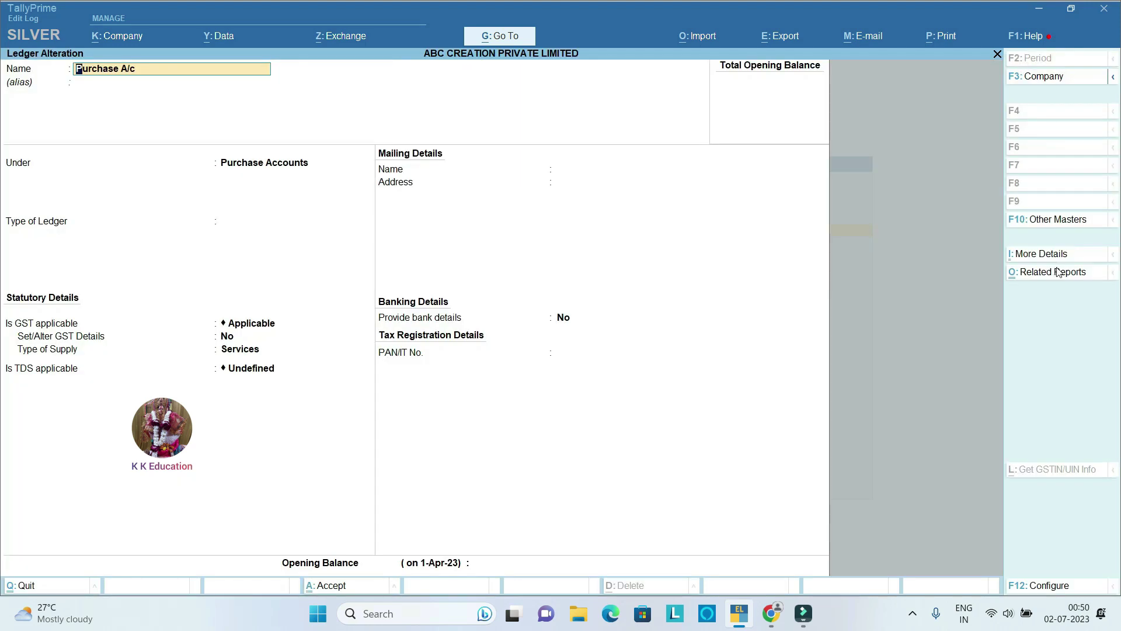
{"action": "key", "text": "Return"}
Step: Make Purchase A/c TDS applicable with nature TDS 194Q PURCHASE OF GOODS and save it
{"action": "key", "text": "Return"}
{"action": "key", "text": "Return"}
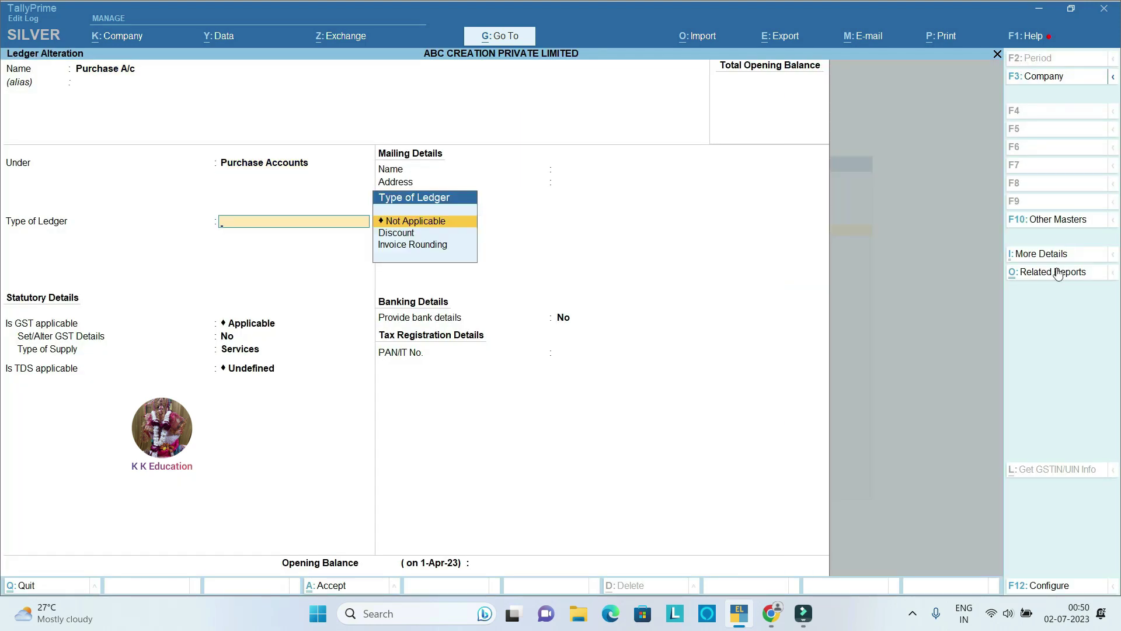
{"action": "key", "text": "Return"}
{"action": "key", "text": "Return"}
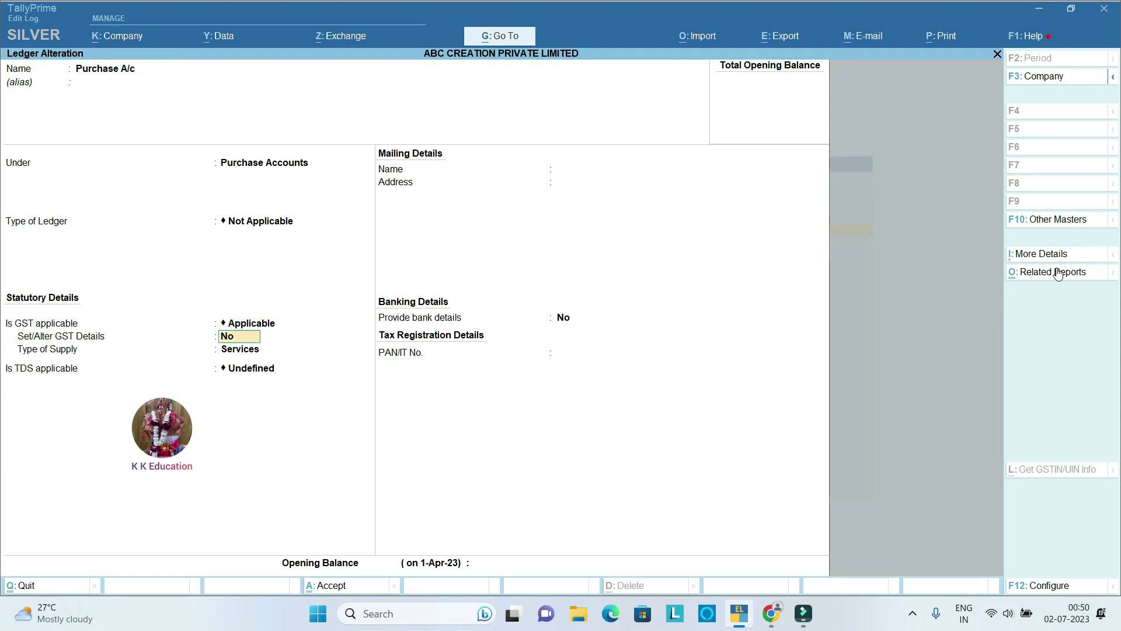
{"action": "key", "text": "Return"}
{"action": "key", "text": "Return"}
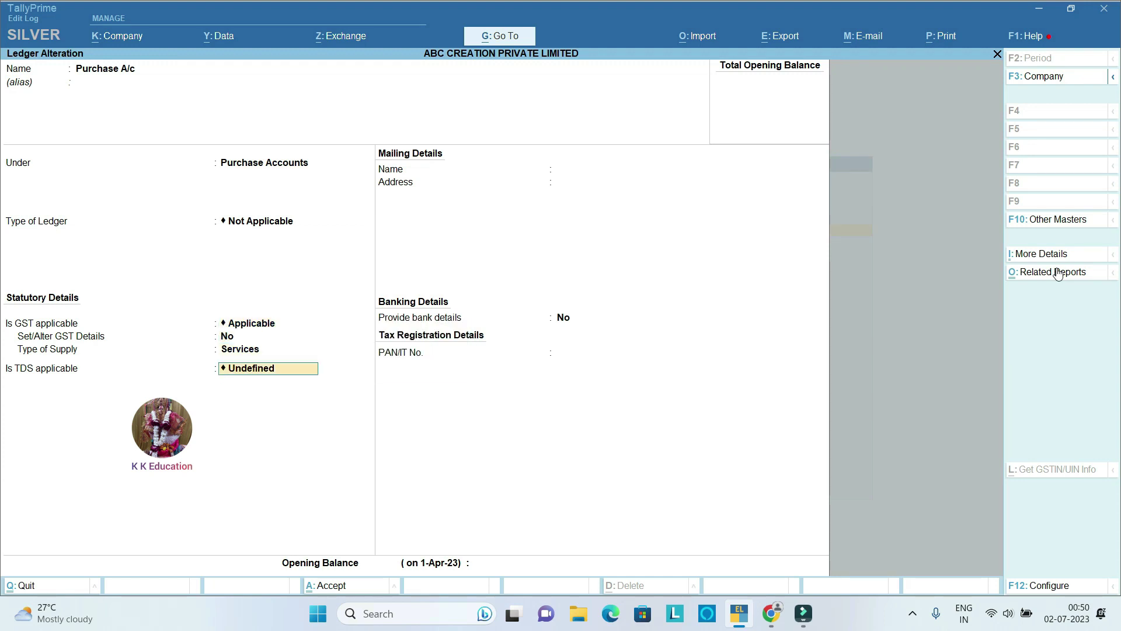
{"action": "type", "text": "A"}
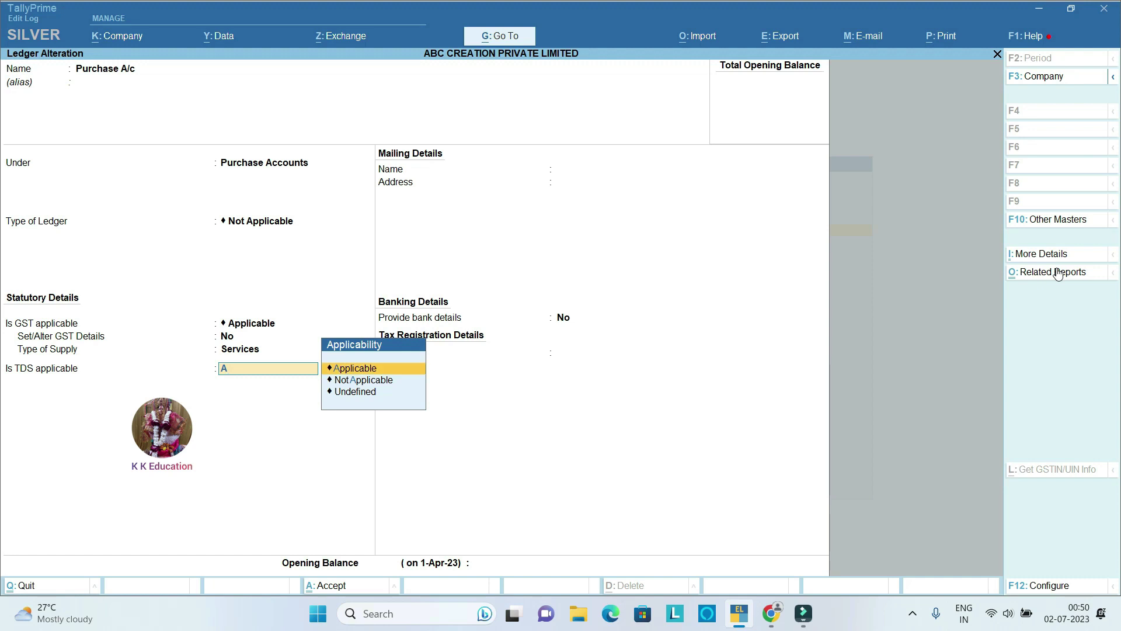
{"action": "key", "text": "Return"}
{"action": "key", "text": "Down"}
{"action": "key", "text": "Down"}
{"action": "key", "text": "Down"}
{"action": "key", "text": "Down"}
{"action": "key", "text": "Down"}
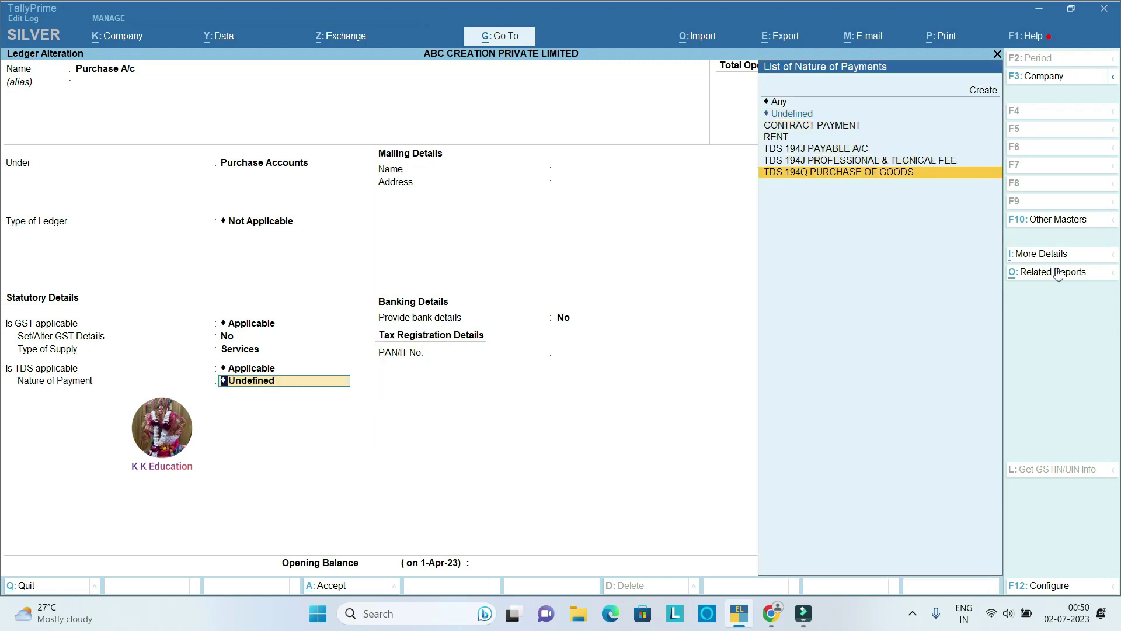
{"action": "key", "text": "Return"}
{"action": "key", "text": "Return"}
{"action": "key", "text": "Return"}
{"action": "key", "text": "Return"}
{"action": "key", "text": "Escape"}
{"action": "key", "text": "Escape"}
{"action": "key", "text": "Escape"}
{"action": "key", "text": "Escape"}
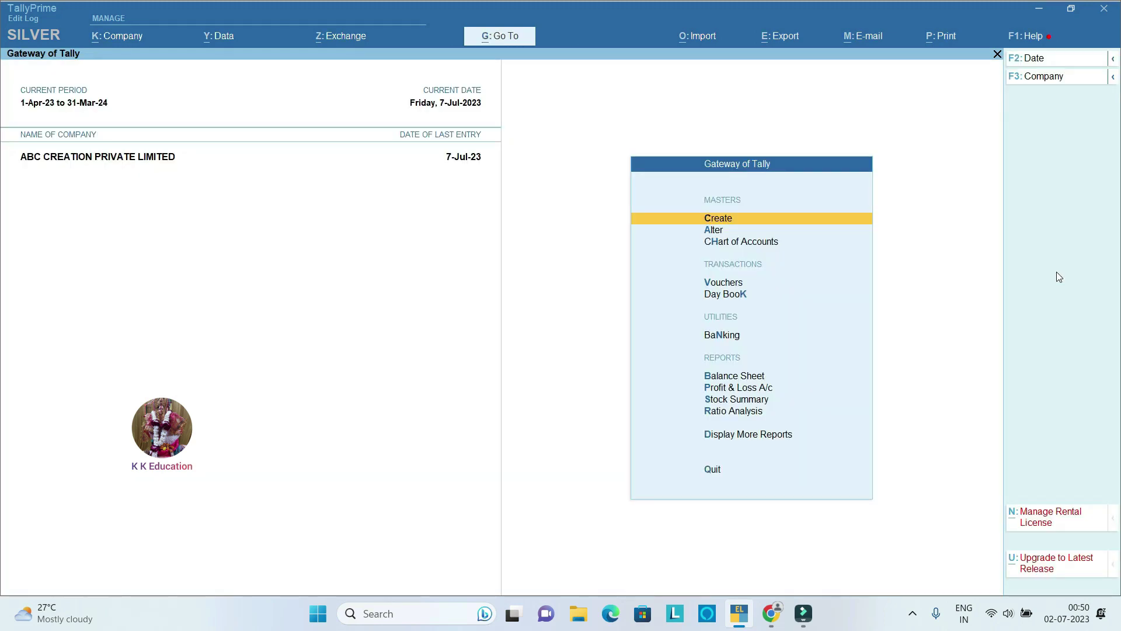
{"action": "key", "text": "Down"}
Step: Start purchase voucher 3: invoice 125 dated 7-Jul-23 from GOKUL ENTERPRISE, Gujarat
{"action": "key", "text": "Up"}
{"action": "key", "text": "Down"}
{"action": "key", "text": "Down"}
{"action": "key", "text": "Down"}
{"action": "key", "text": "Down"}
{"action": "key", "text": "Up"}
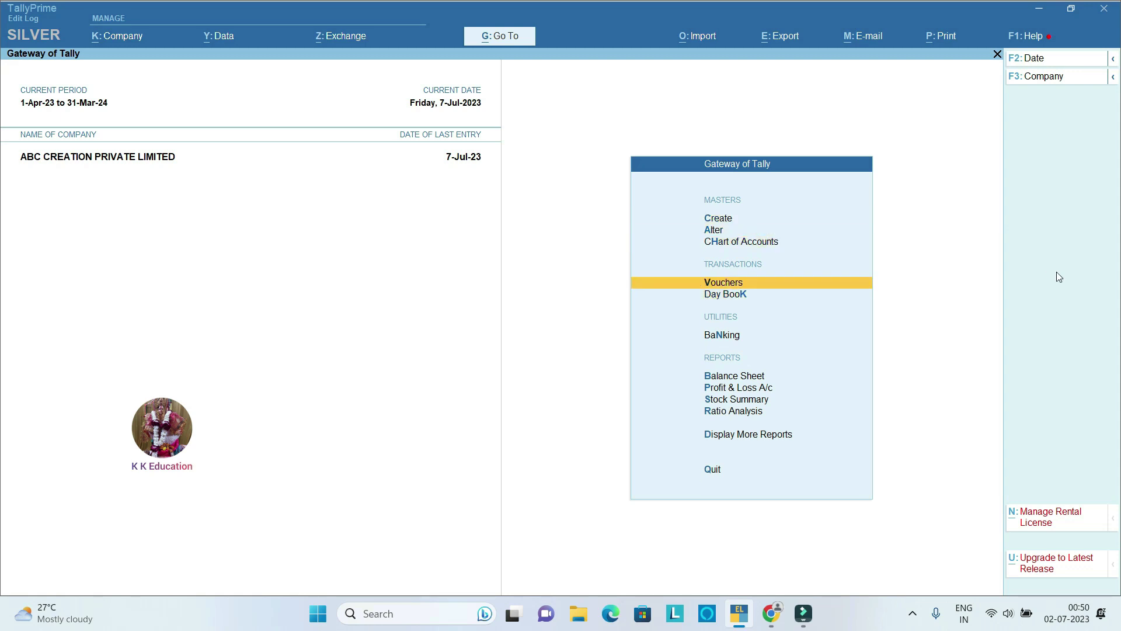
{"action": "key", "text": "Return"}
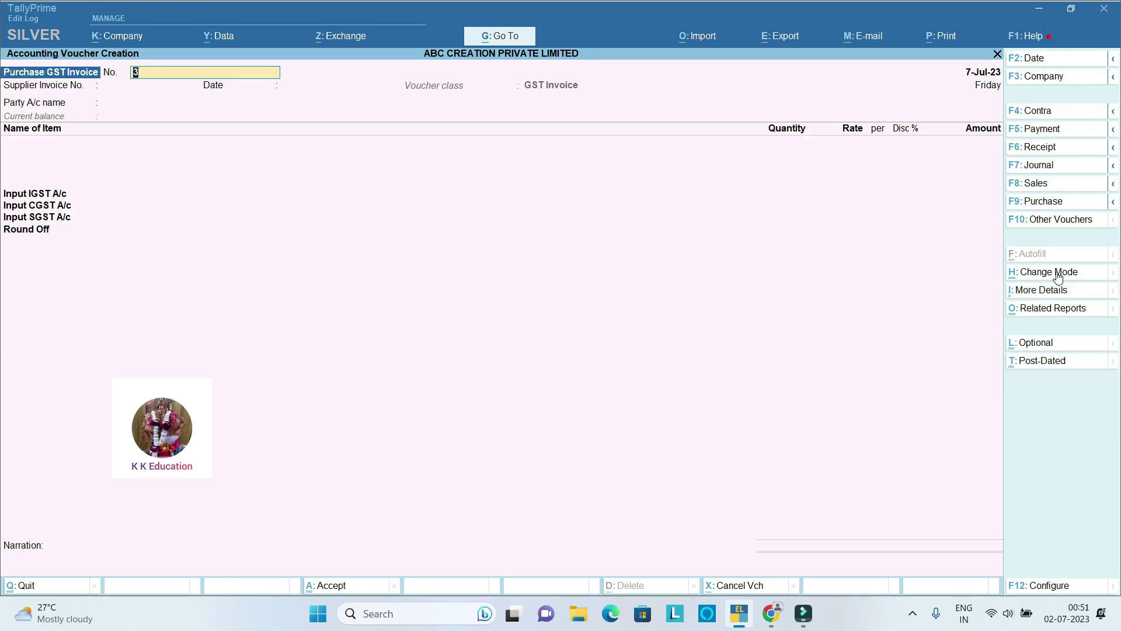
{"action": "key", "text": "Return"}
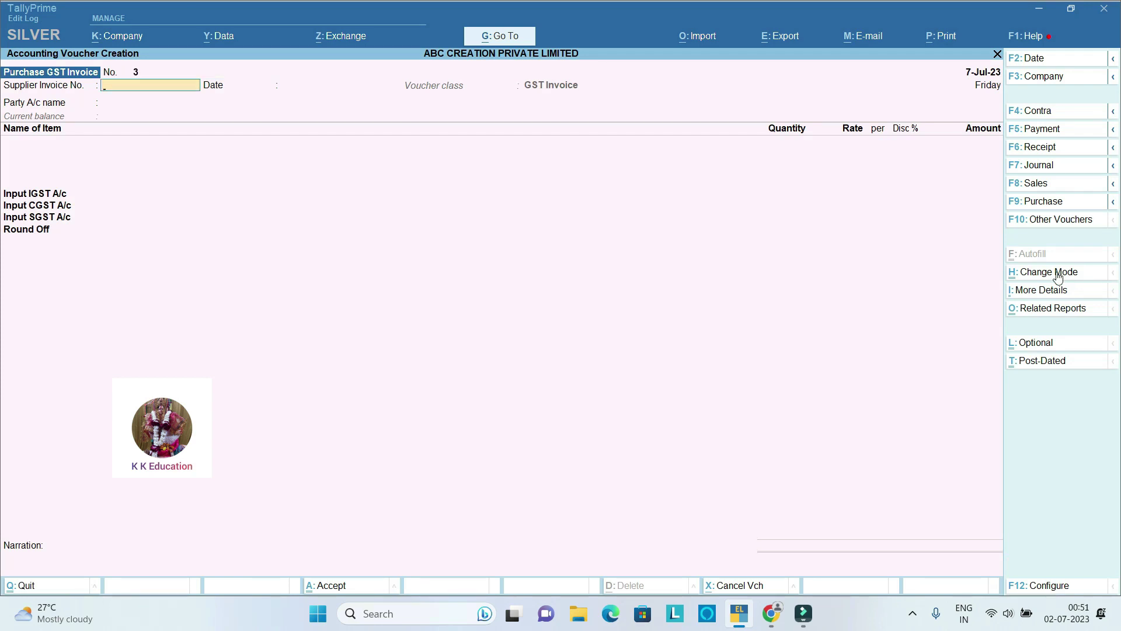
{"action": "key", "text": "Return"}
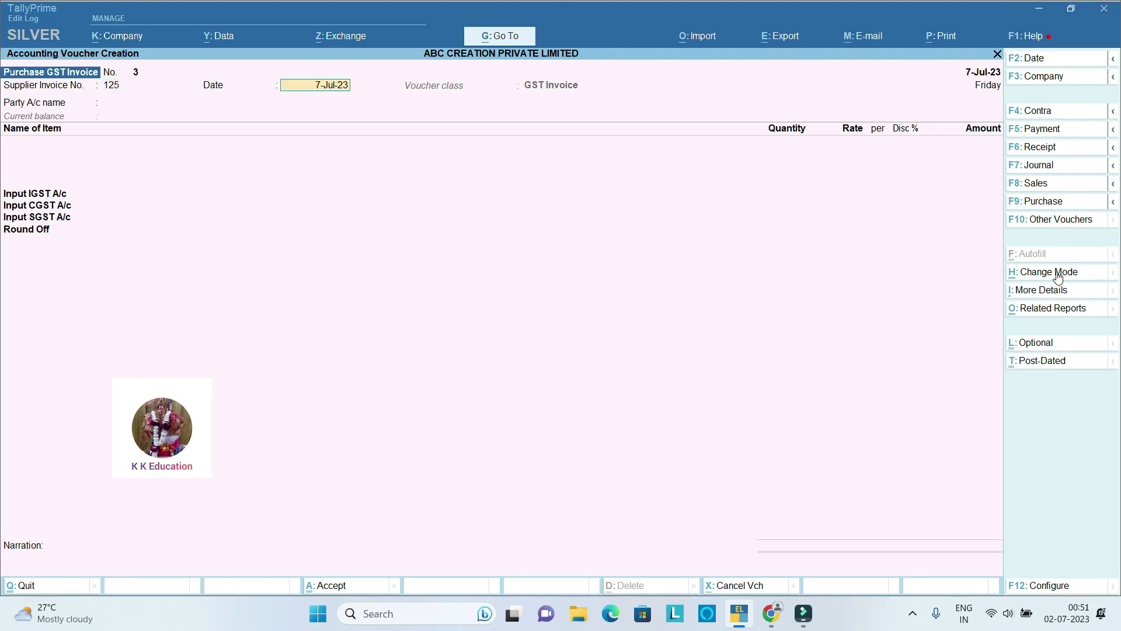
{"action": "key", "text": "Return"}
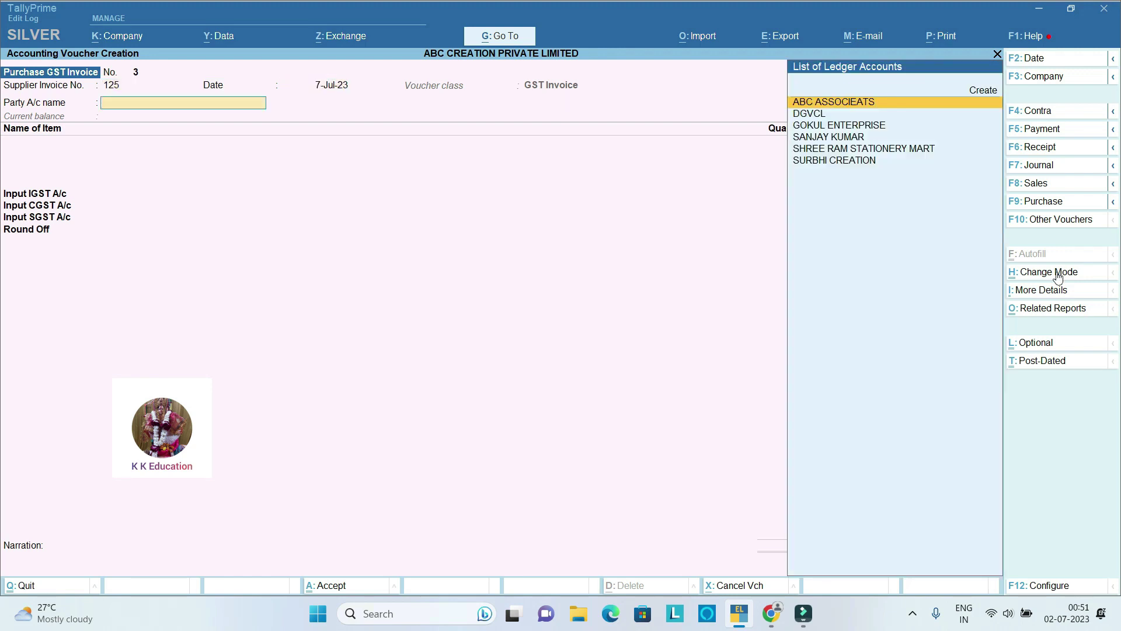
{"action": "key", "text": "Down"}
{"action": "key", "text": "Down"}
{"action": "key", "text": "Return"}
{"action": "key", "text": "Return"}
{"action": "key", "text": "Return"}
{"action": "key", "text": "Return"}
{"action": "key", "text": "Return"}
{"action": "key", "text": "Return"}
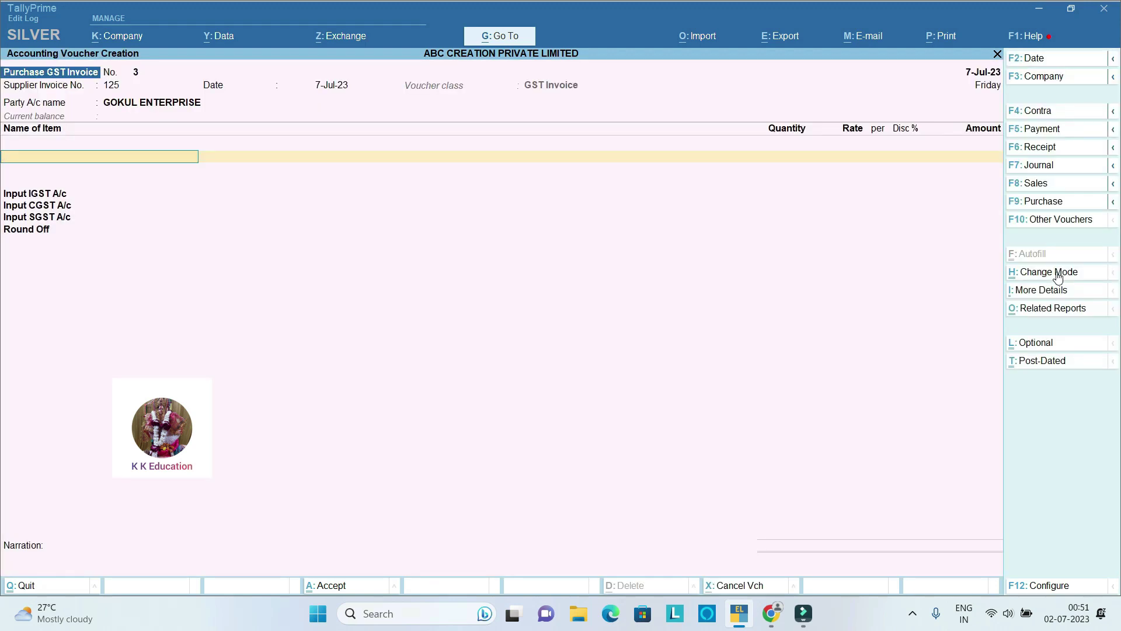
{"action": "type", "text": "E"}
{"action": "key", "text": "Down"}
{"action": "key", "text": "Down"}
{"action": "key", "text": "Down"}
Step: Add 200 PACK Box File and 144 PCS Navneet Note Book, billed as new reference 125
{"action": "key", "text": "Return"}
{"action": "key", "text": "Return"}
{"action": "type", "text": "200"}
{"action": "key", "text": "Return"}
{"action": "key", "text": "Return"}
{"action": "key", "text": "Return"}
{"action": "key", "text": "Return"}
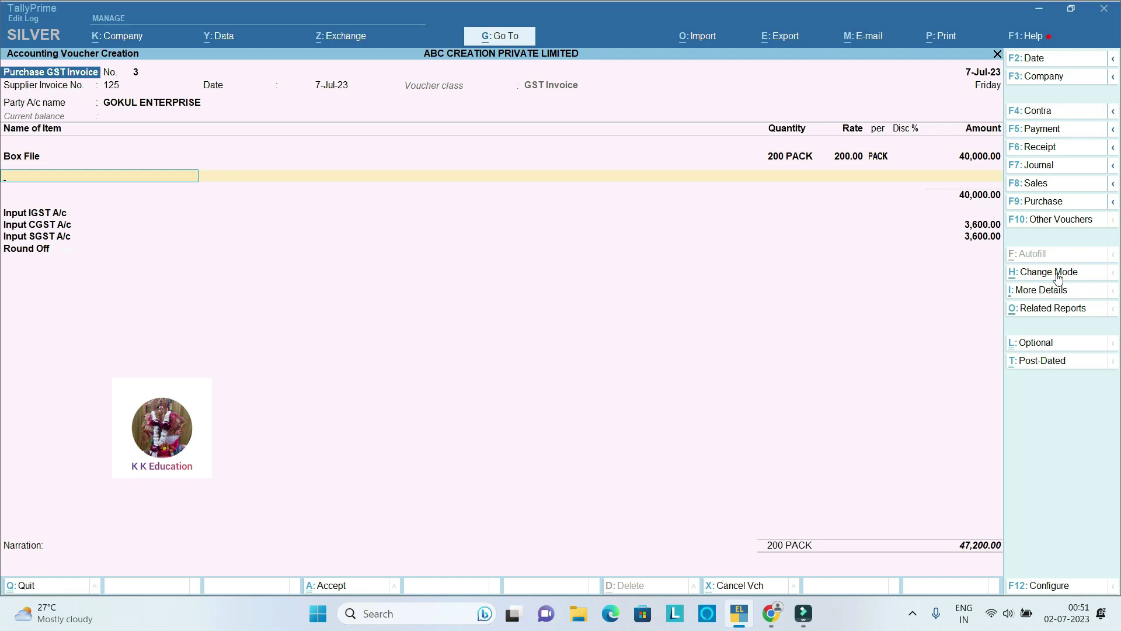
{"action": "type", "text": "NO"}
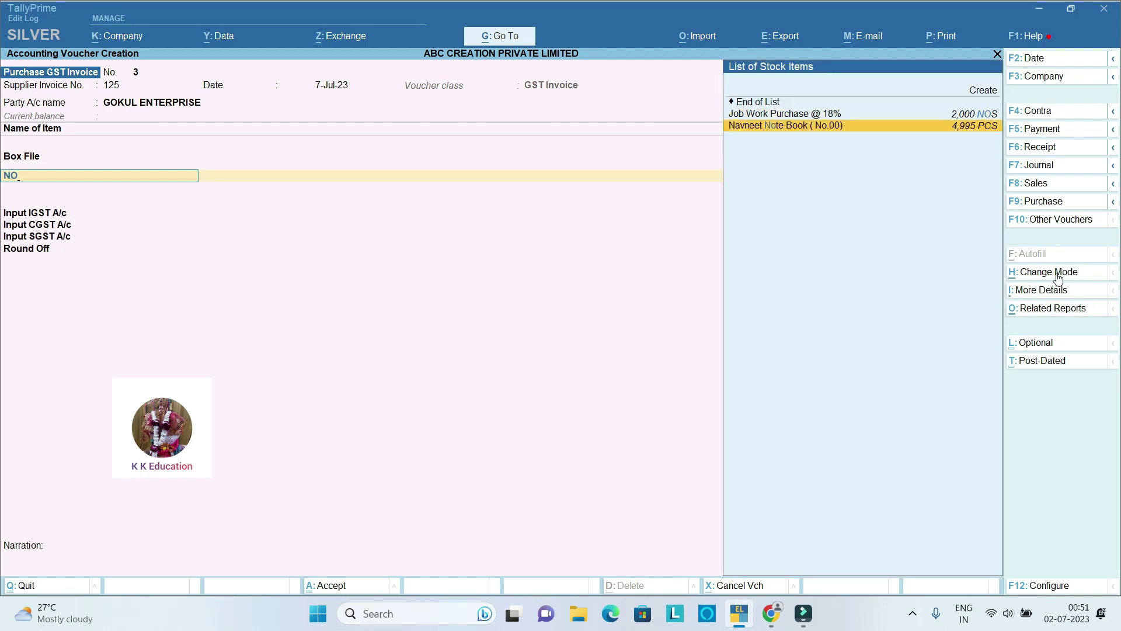
{"action": "key", "text": "Return"}
{"action": "key", "text": "Return"}
{"action": "type", "text": "144"}
{"action": "key", "text": "Return"}
{"action": "key", "text": "Return"}
{"action": "key", "text": "Return"}
{"action": "key", "text": "Return"}
{"action": "key", "text": "Return"}
{"action": "key", "text": "Return"}
{"action": "key", "text": "Return"}
{"action": "type", "text": "-)0.20"}
{"action": "key", "text": "Return"}
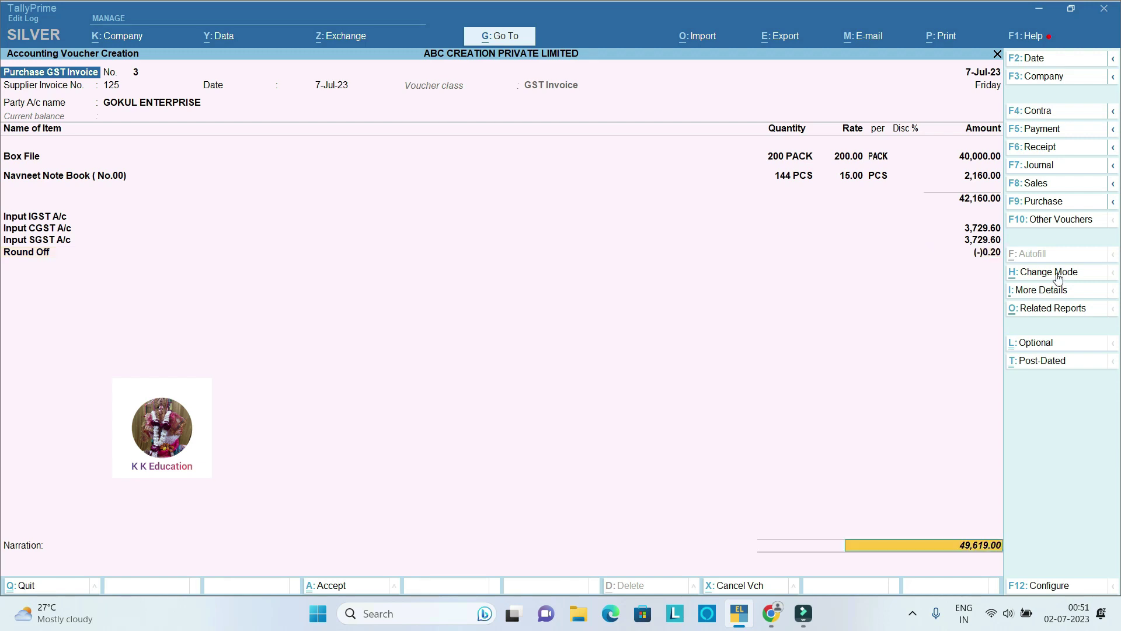
{"action": "key", "text": "Return"}
{"action": "key", "text": "Return"}
{"action": "key", "text": "Return"}
{"action": "key", "text": "Return"}
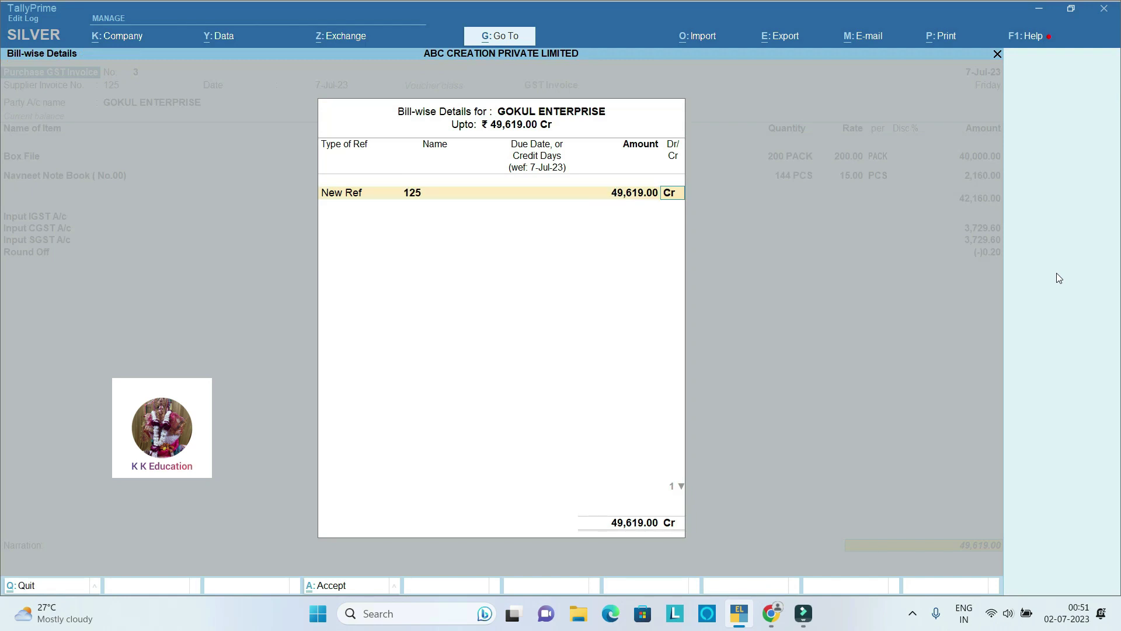
{"action": "key", "text": "Return"}
{"action": "key", "text": "Return"}
{"action": "key", "text": "Return"}
{"action": "key", "text": "Return"}
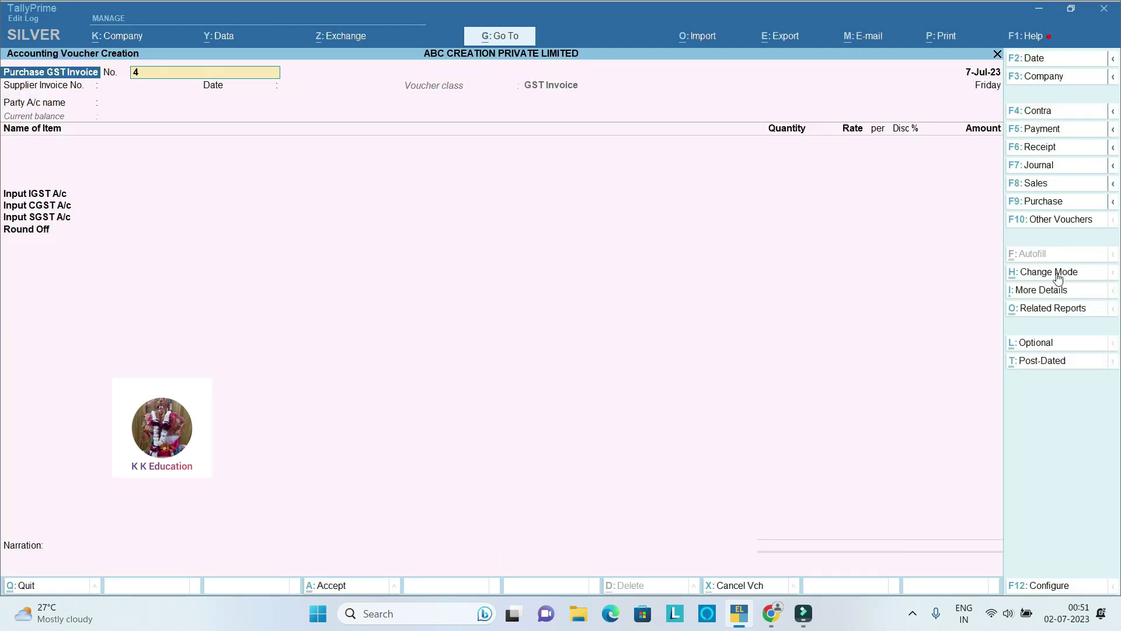
Step: Exit the purchase entry and switch voucher entry to a Journal
{"action": "key", "text": "Escape"}
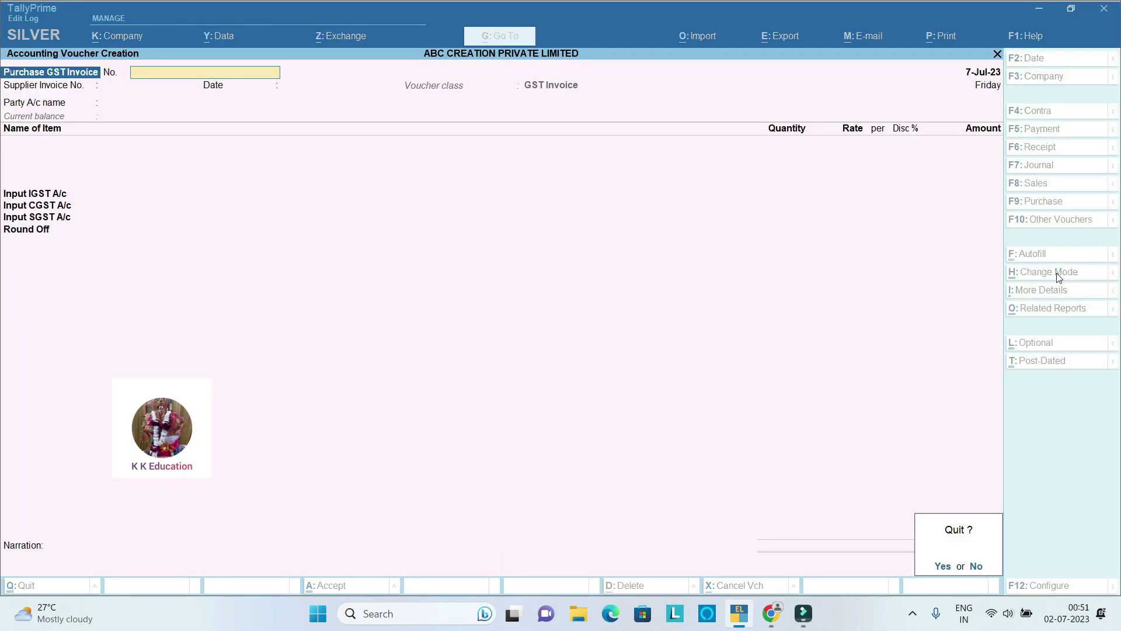
{"action": "key", "text": "Return"}
{"action": "key", "text": "Down"}
{"action": "key", "text": "Down"}
{"action": "key", "text": "Up"}
{"action": "key", "text": "Up"}
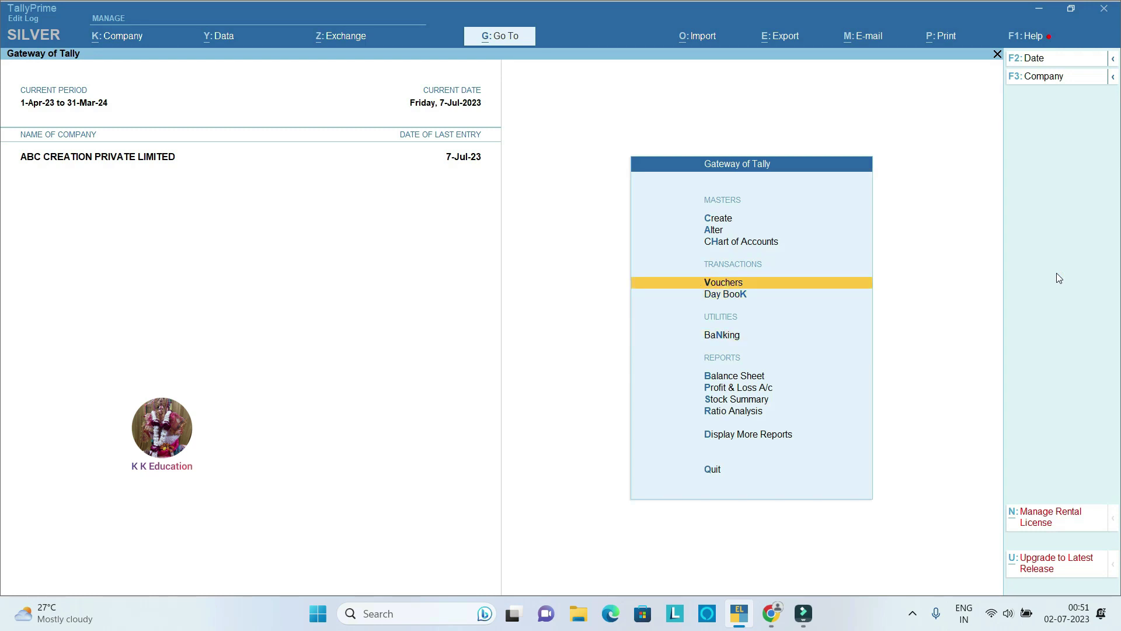
{"action": "key", "text": "Return"}
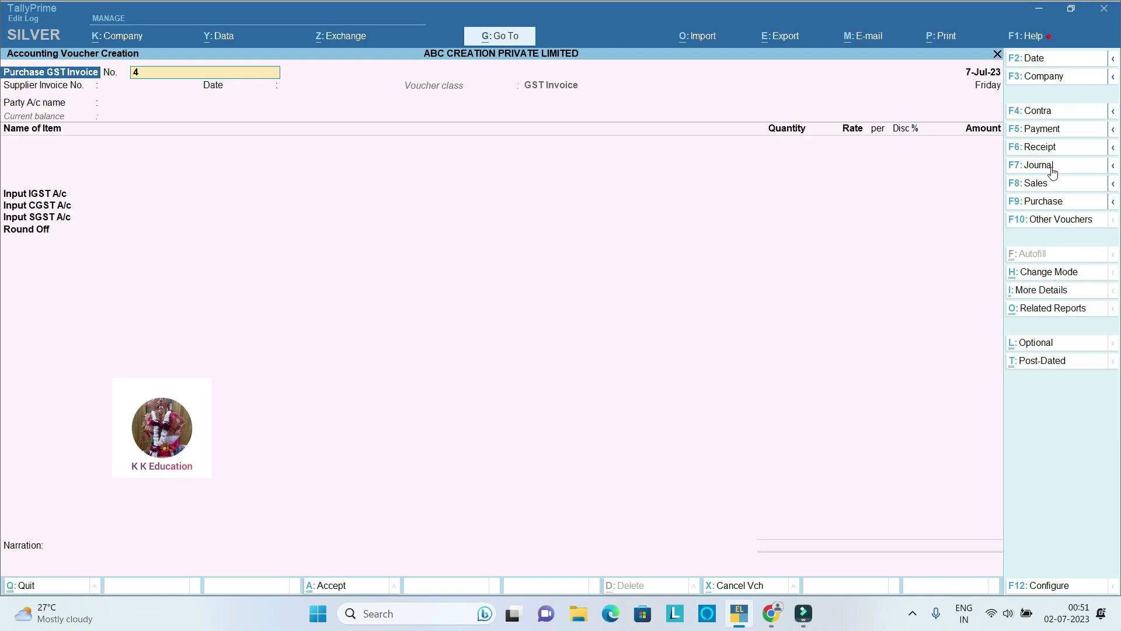
{"action": "left_click", "coordinate": [1051, 167]}
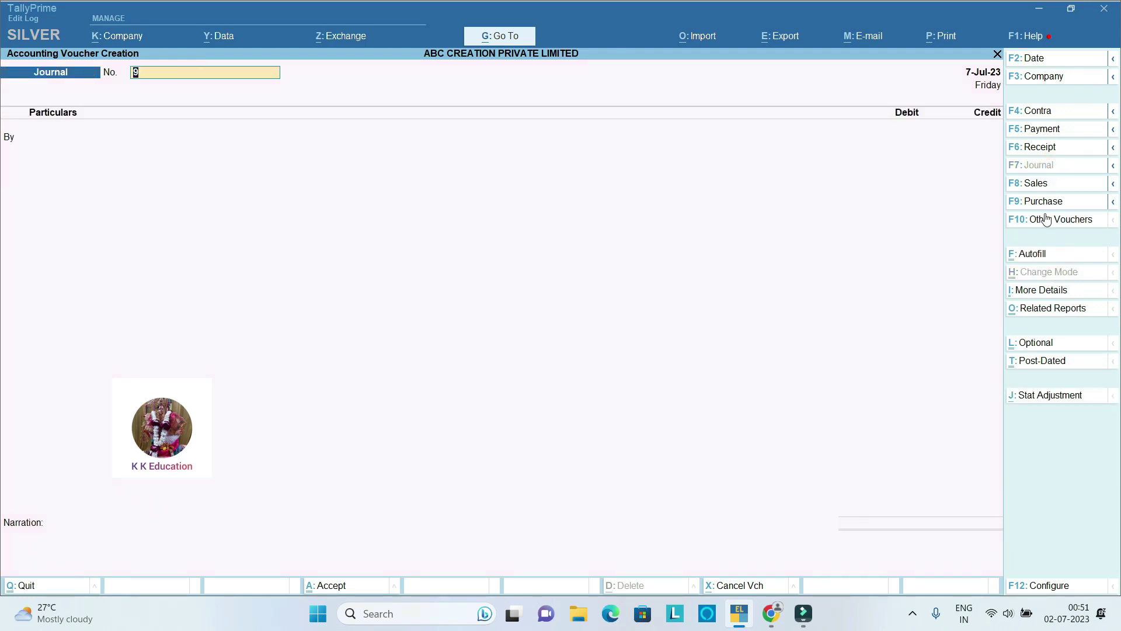
Step: Autofill a TDS Deduction for GOKUL ENTERPRISE till 7-Jul-23, linking 42.00 against bill 125
{"action": "left_click", "coordinate": [1048, 255]}
{"action": "key", "text": "Return"}
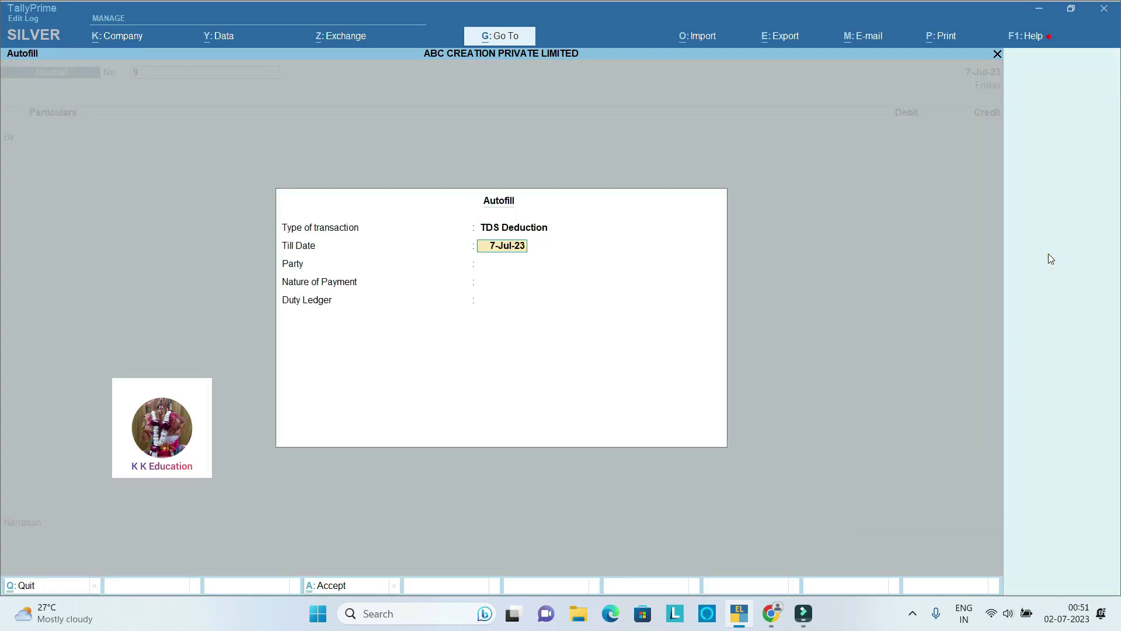
{"action": "key", "text": "Return"}
{"action": "key", "text": "Return"}
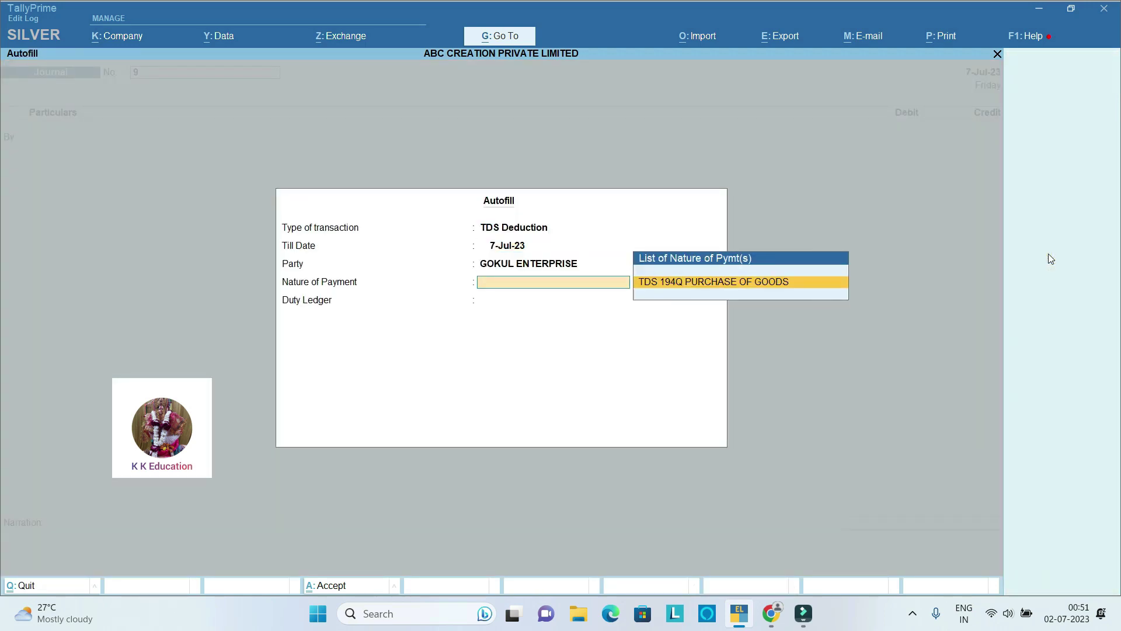
{"action": "key", "text": "Return"}
{"action": "key", "text": "Return"}
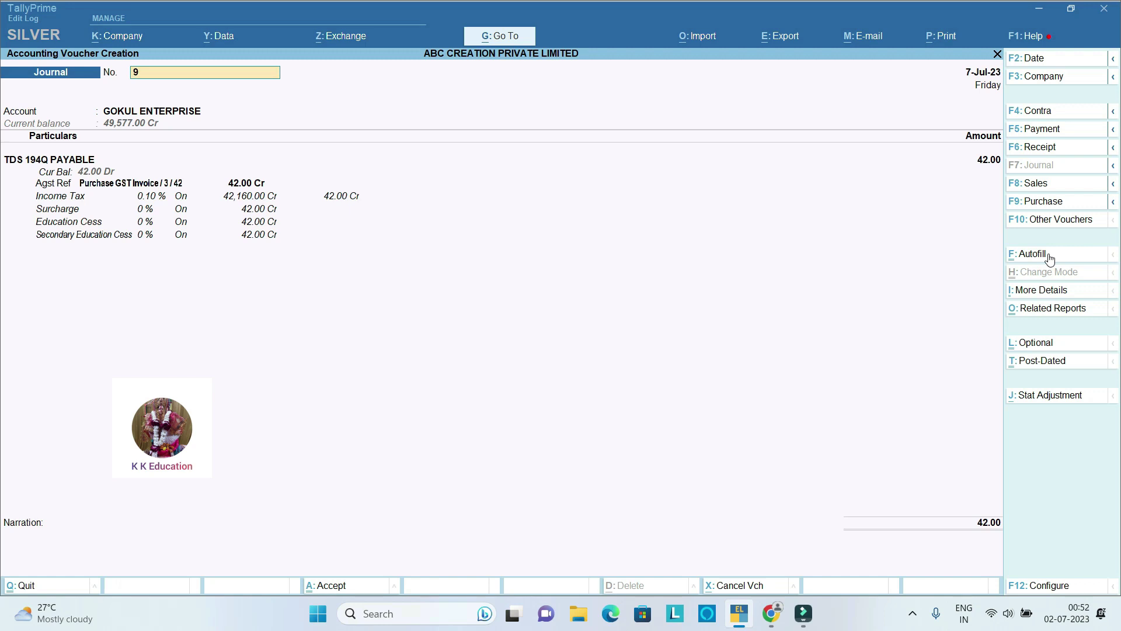
{"action": "key", "text": "Return"}
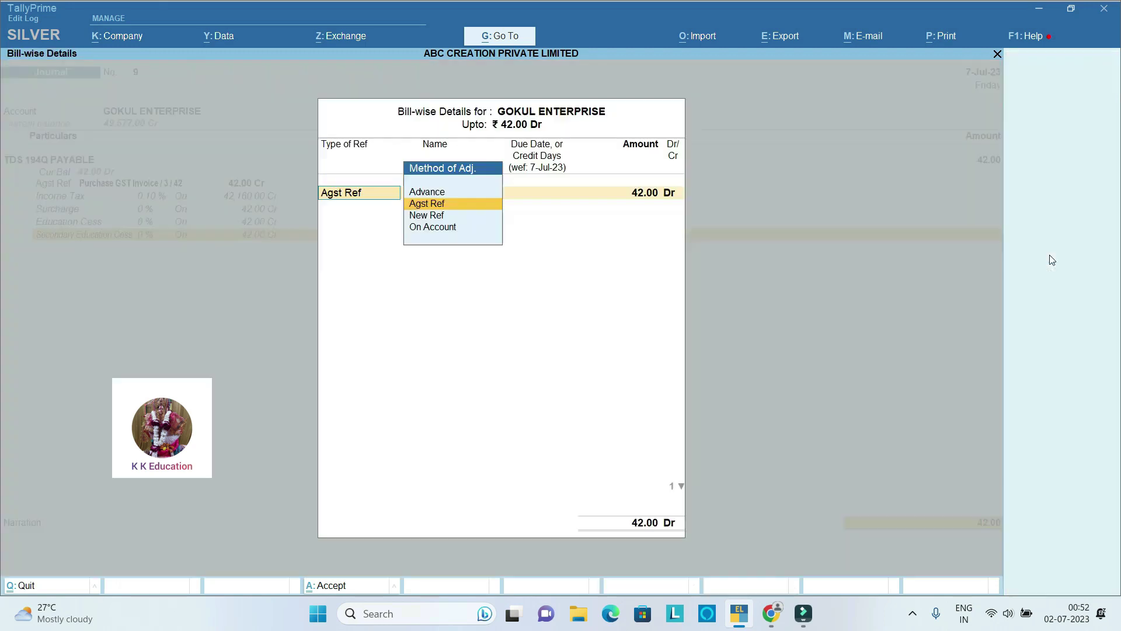
{"action": "key", "text": "Return"}
{"action": "key", "text": "Return"}
{"action": "key", "text": "Return"}
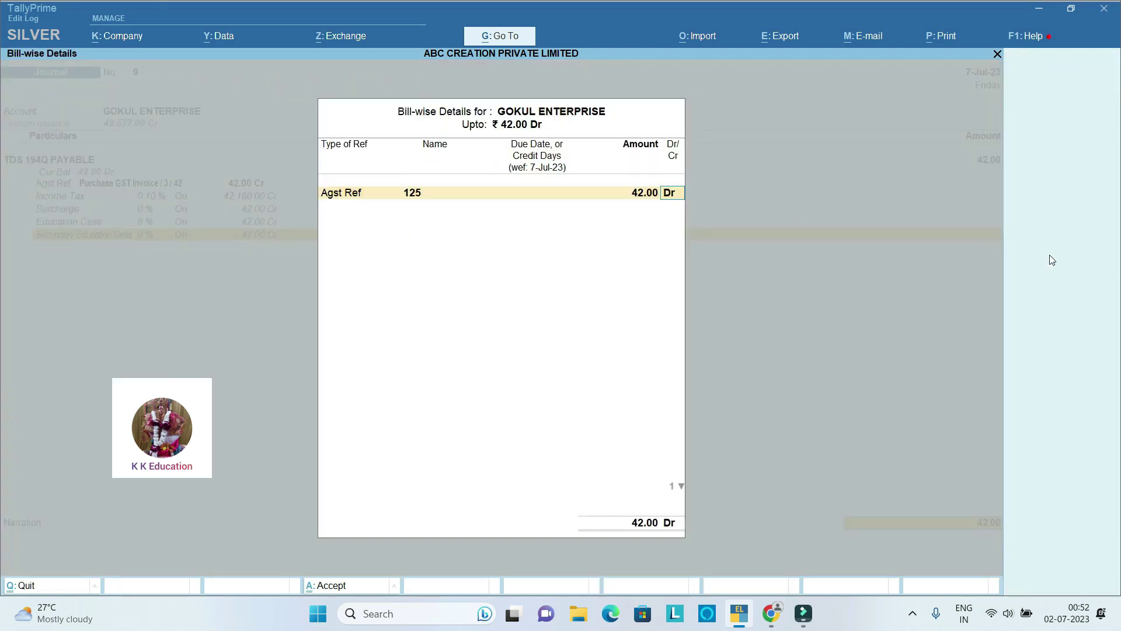
{"action": "key", "text": "Return"}
{"action": "key", "text": "Return"}
{"action": "key", "text": "Return"}
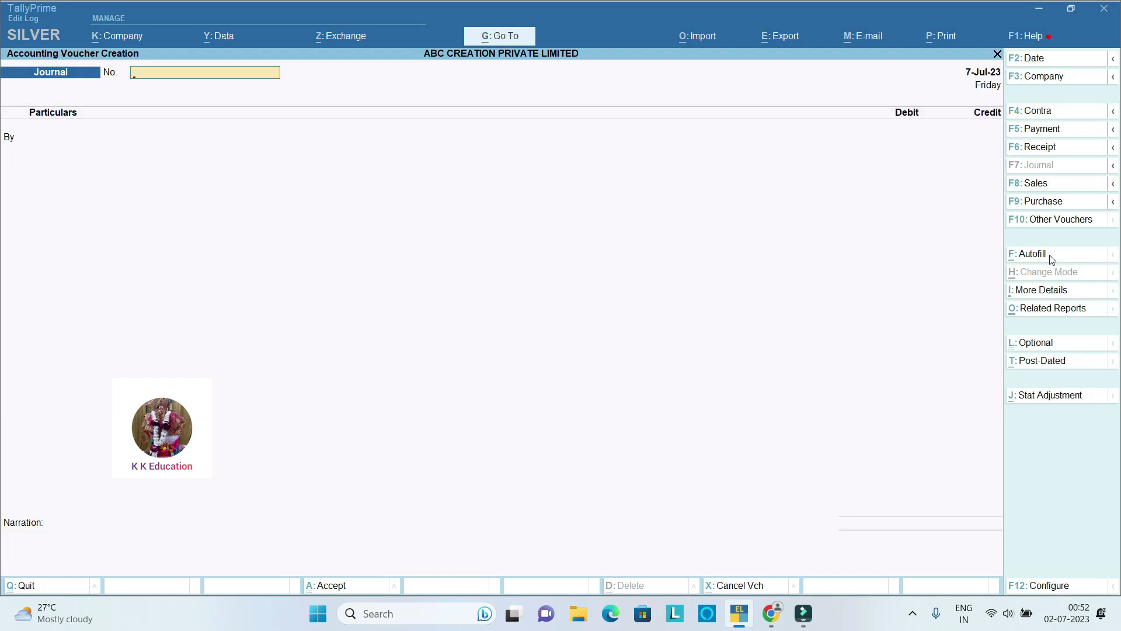
{"action": "key", "text": "Escape"}
{"action": "key", "text": "Escape"}
{"action": "key", "text": "Escape"}
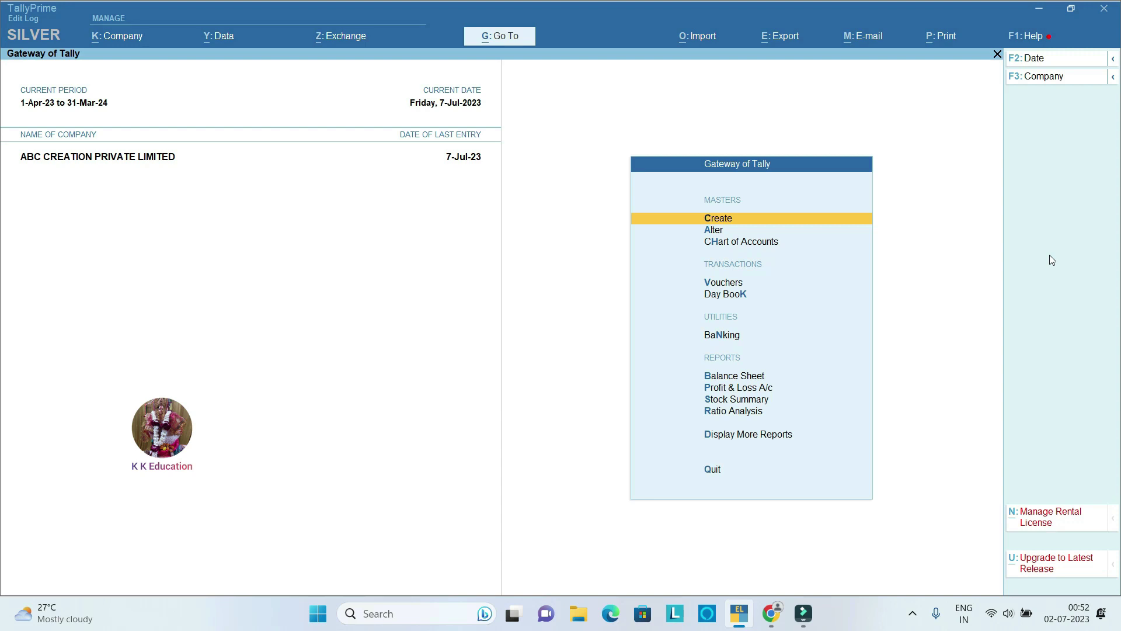